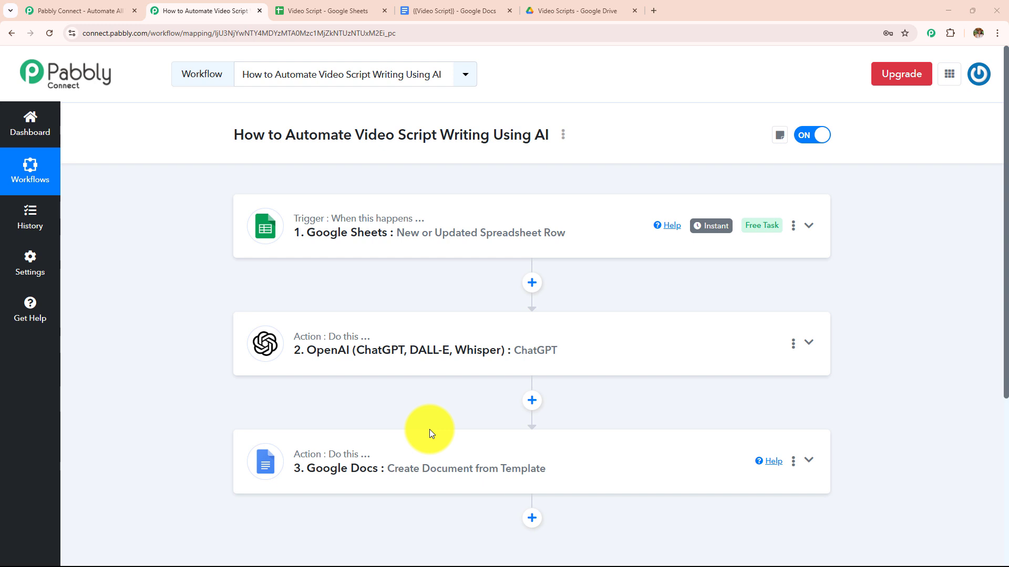
Look at the Video Script spreadsheet's column headings and the Video Scripts folder in Google Drive
click(367, 11)
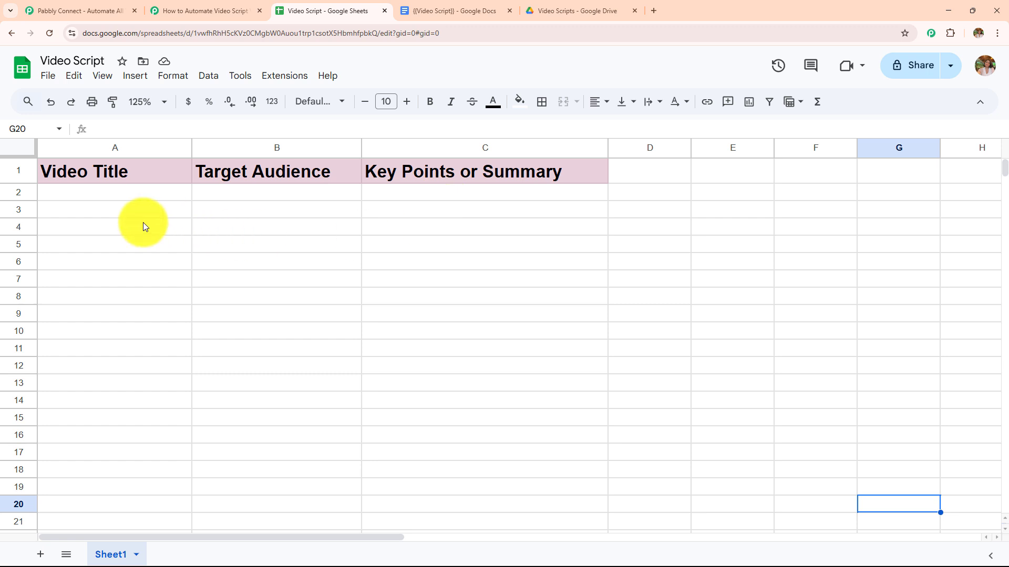
click(532, 9)
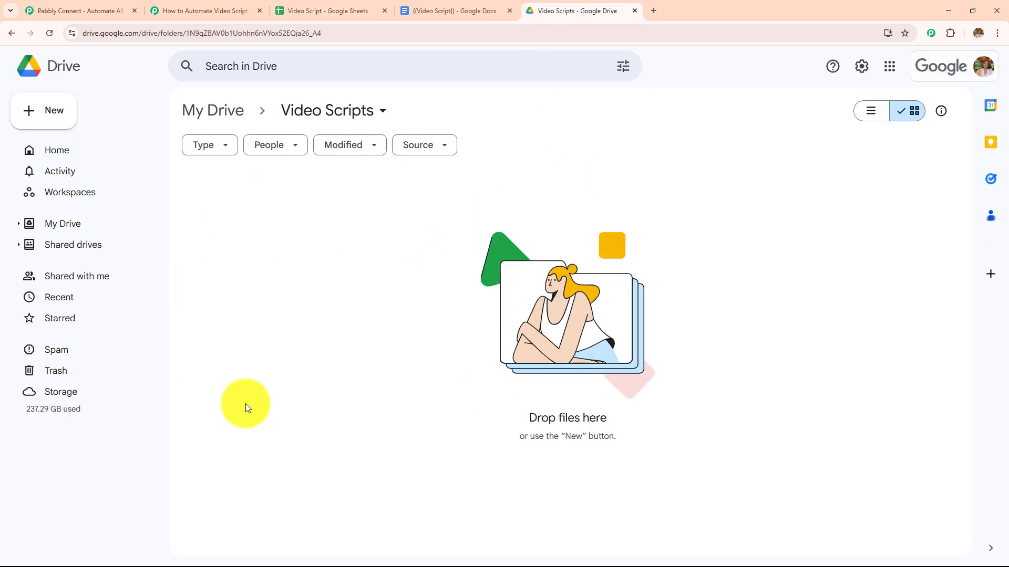
Fill the Video Script sheet's row 2 with "Top 5 Instagram Reels Trends for 2025", "Social Media Managers" and "Viral trends, short-form strategy, visual effects, music use"
click(309, 11)
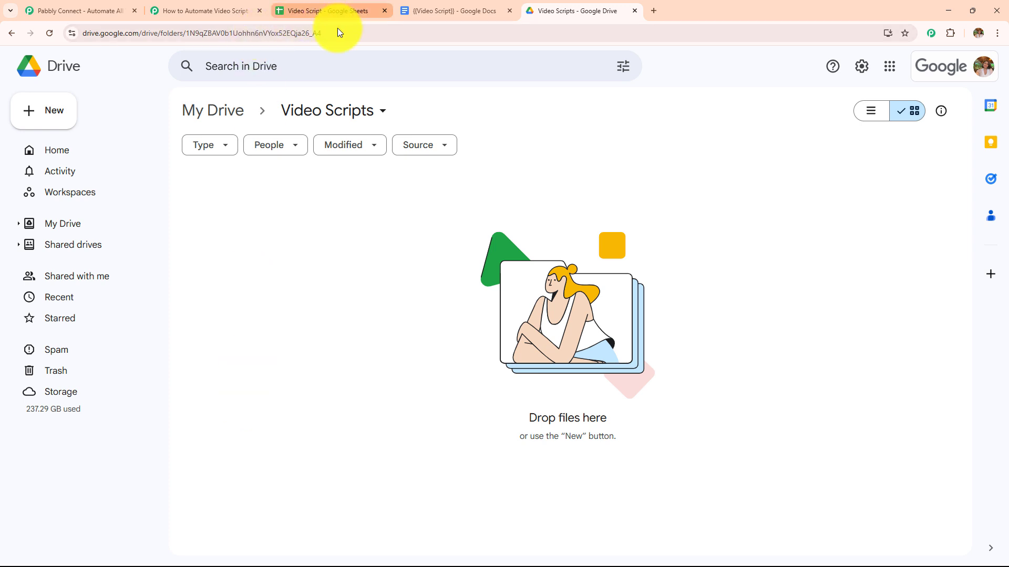
double_click(131, 191)
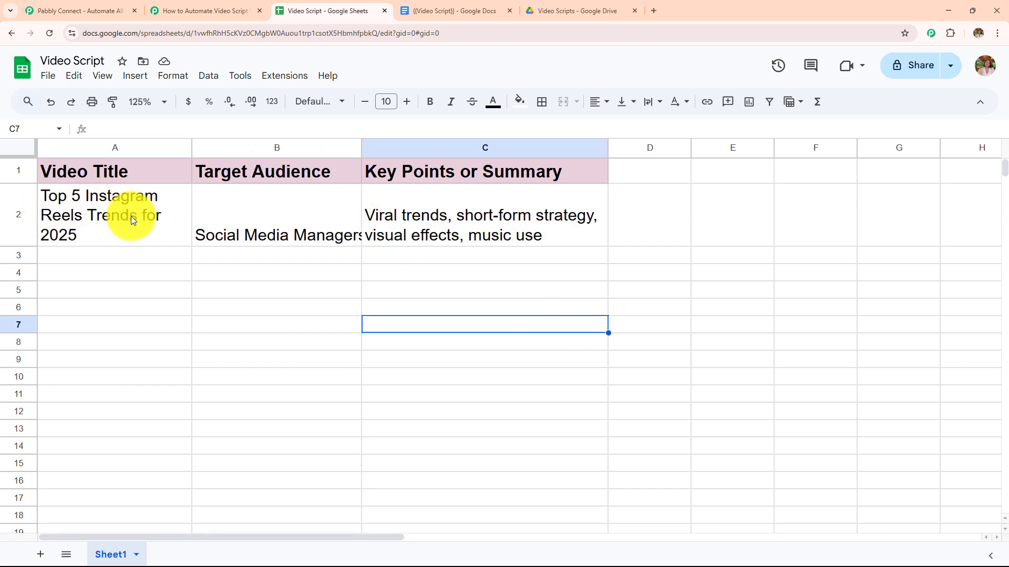
click(308, 145)
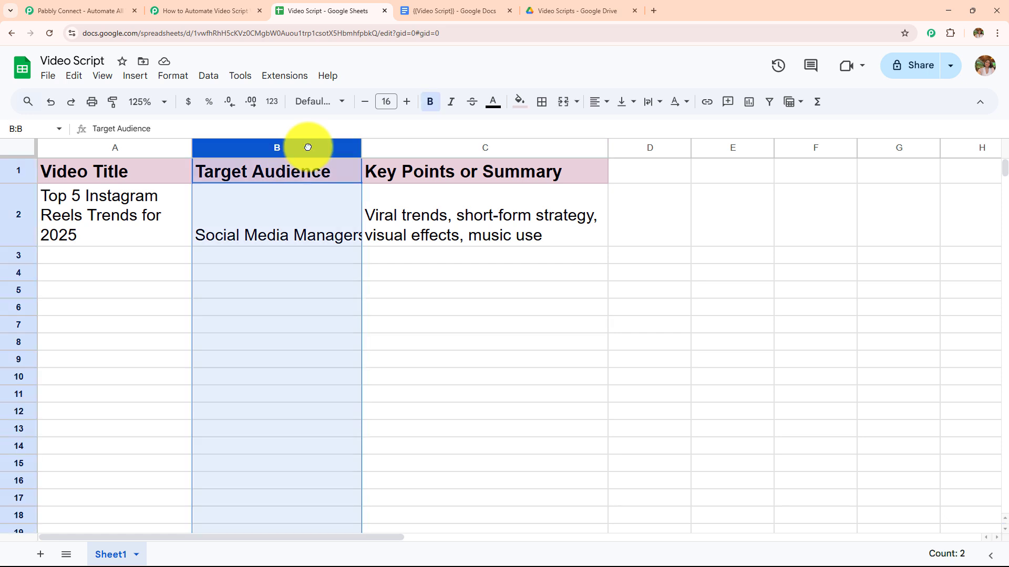
click(408, 294)
click(299, 192)
double_click(303, 195)
click(387, 277)
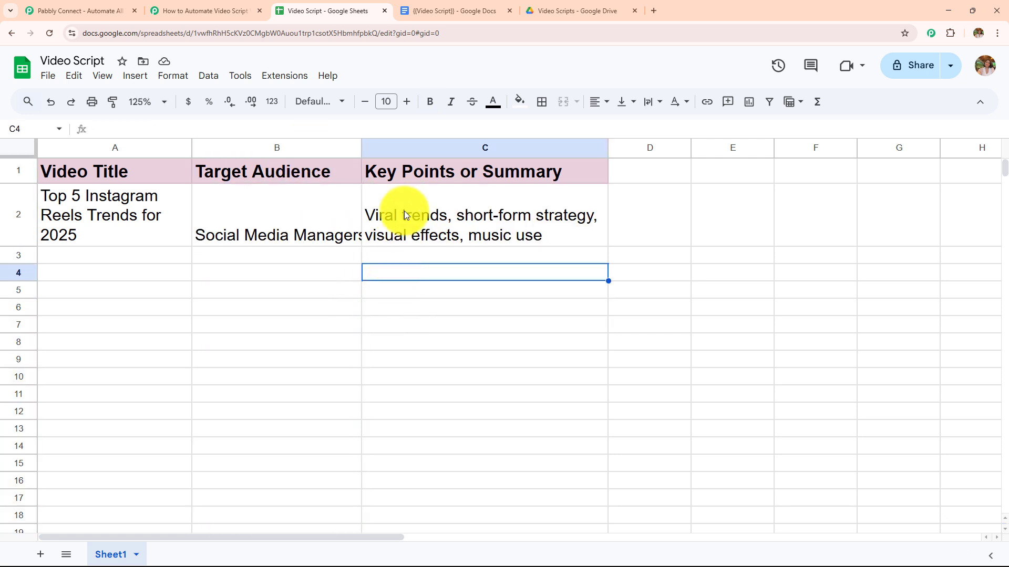
click(405, 212)
double_click(405, 211)
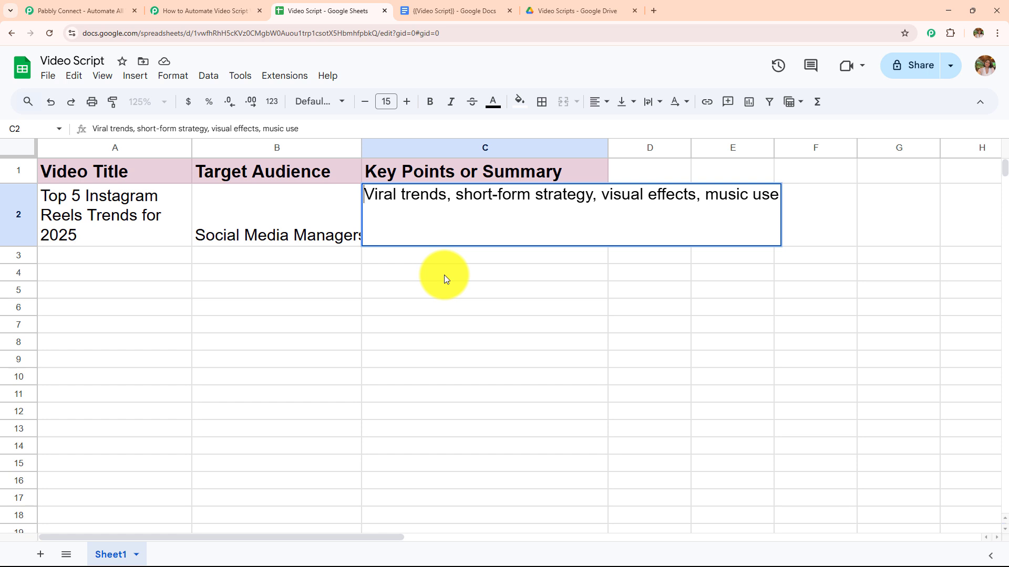
click(443, 275)
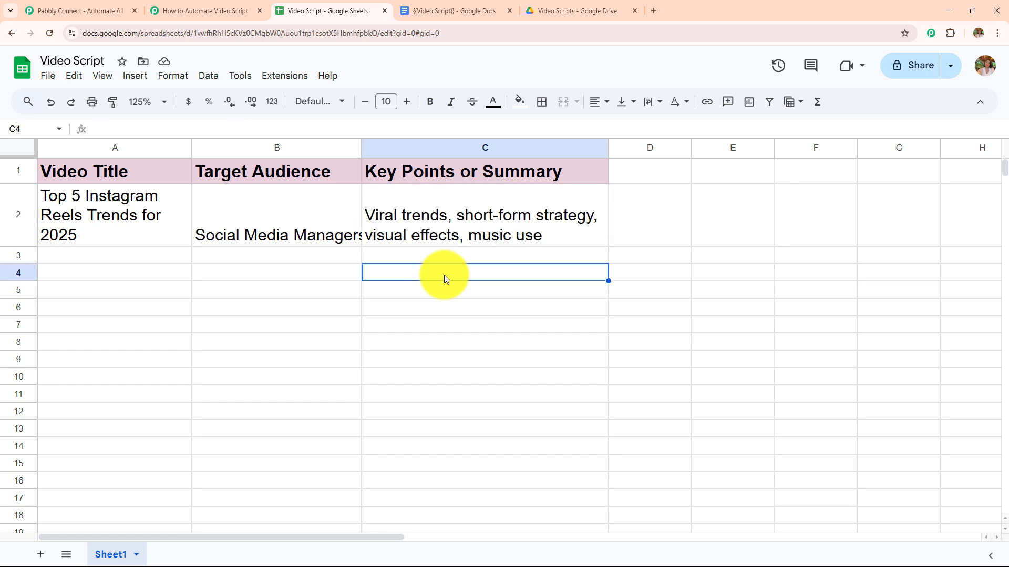
Reload the Video Scripts folder in Google Drive and open the Top 5 Instagram Reels document
click(565, 7)
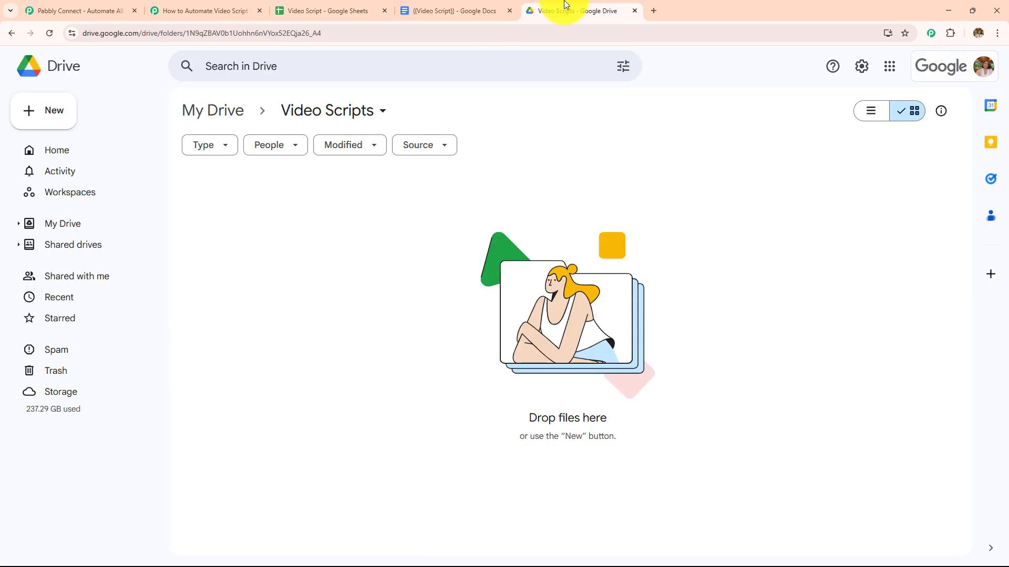
click(49, 33)
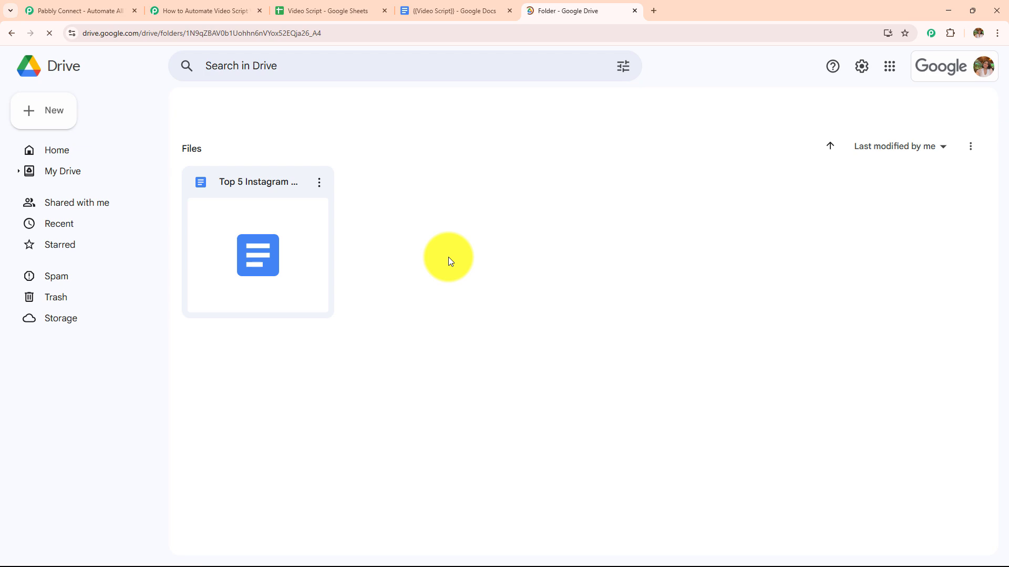
double_click(259, 285)
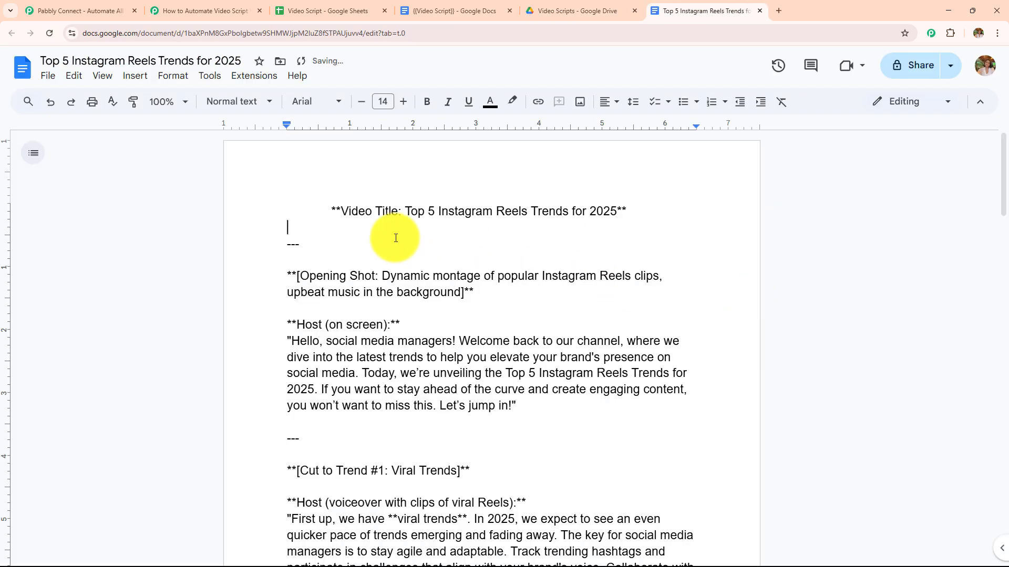
Read through the generated video script from its title to the closing section and back
drag(331, 210, 668, 209)
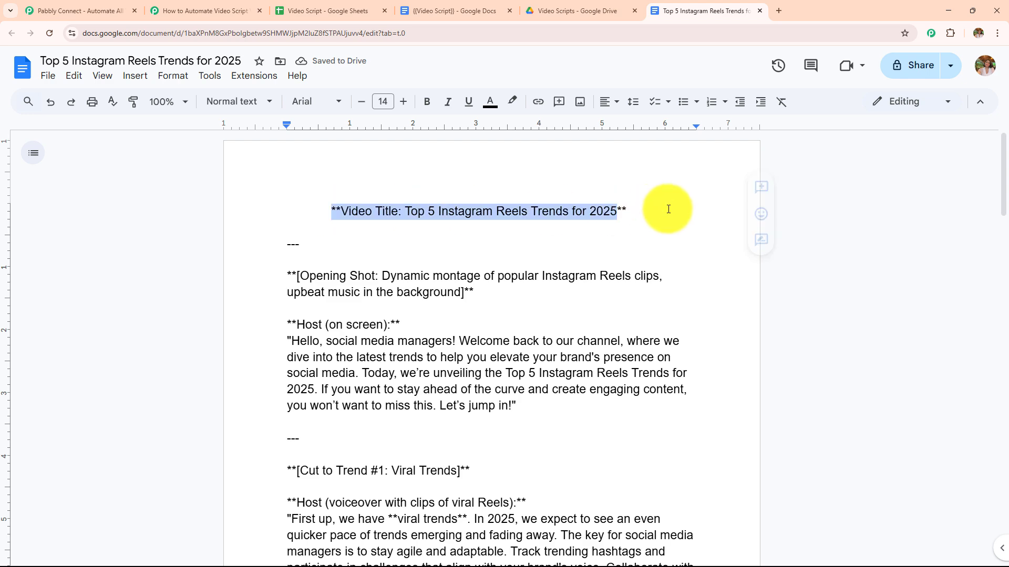
click(839, 294)
scroll(574, 315, down, 1)
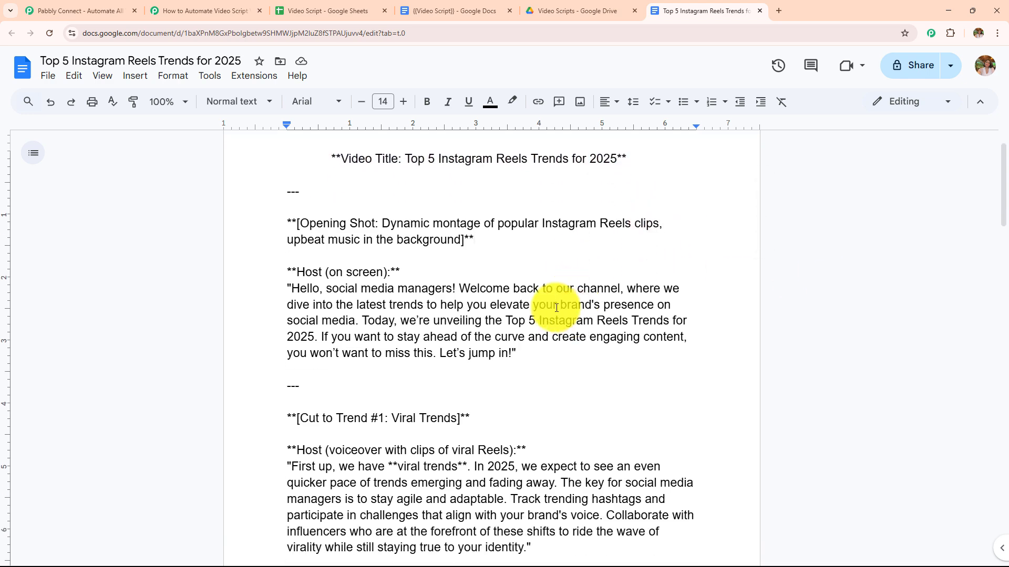
scroll(479, 297, down, 14)
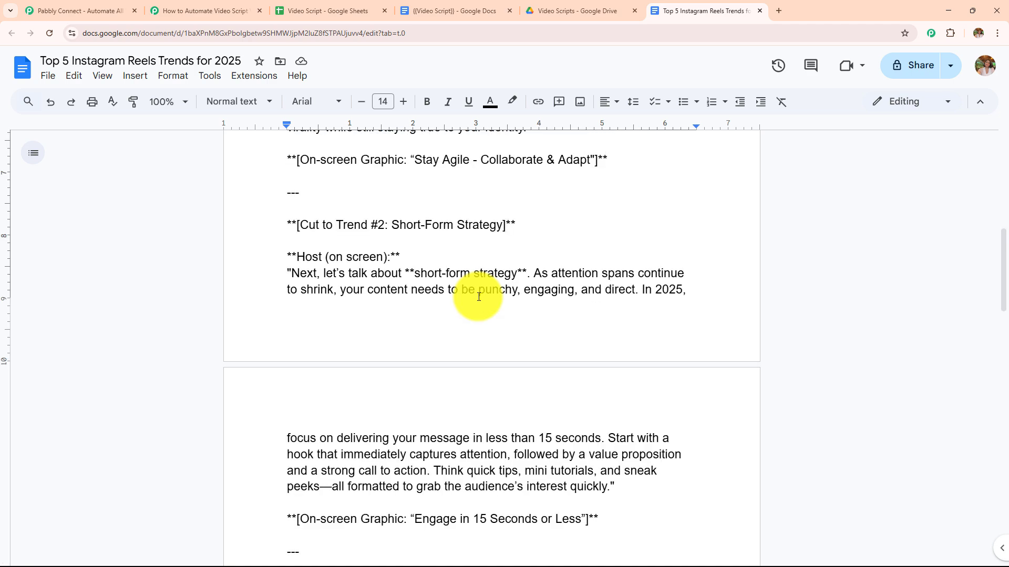
scroll(478, 296, down, 15)
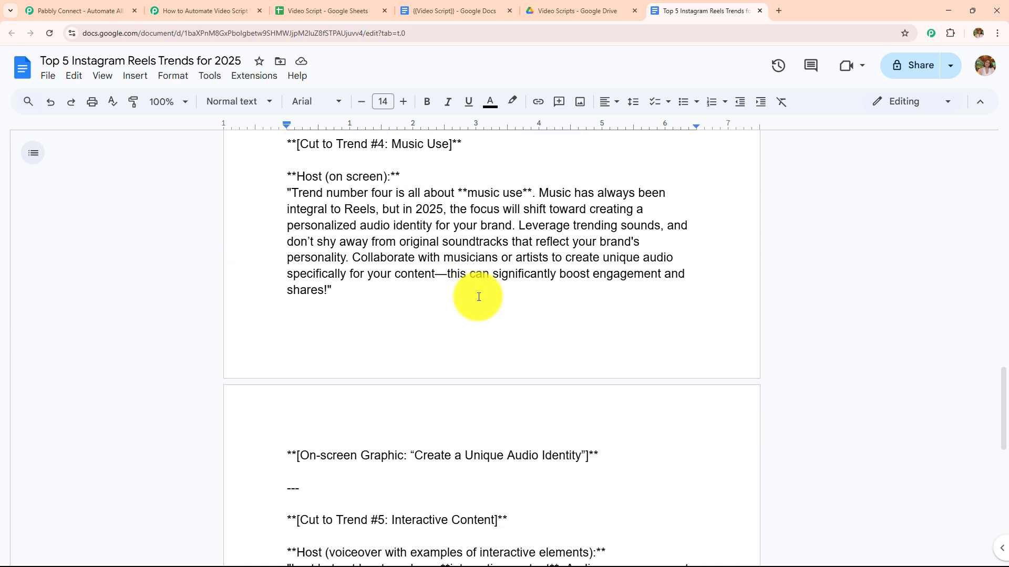
scroll(479, 297, down, 1)
scroll(479, 297, up, 12)
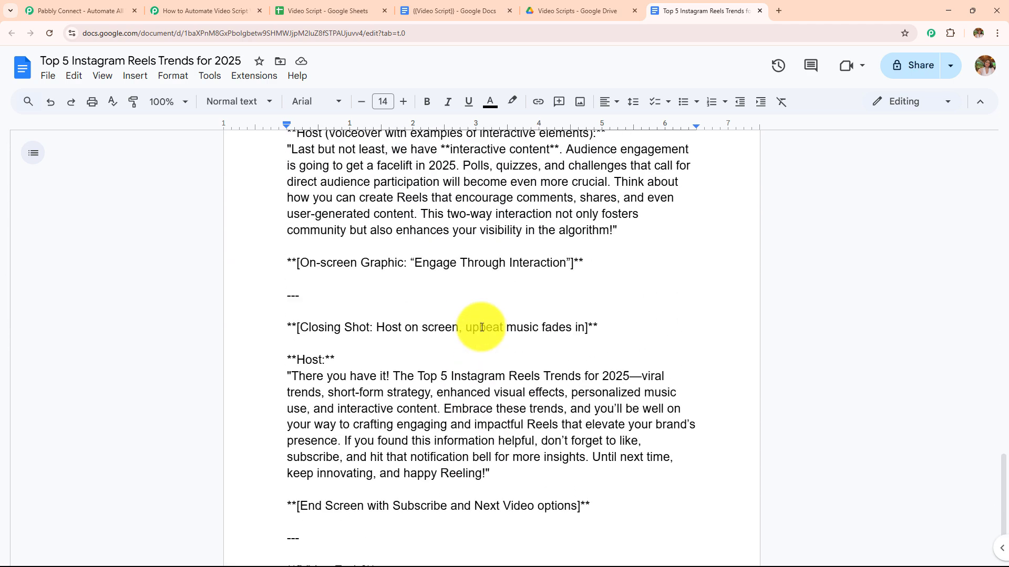
scroll(480, 327, up, 10)
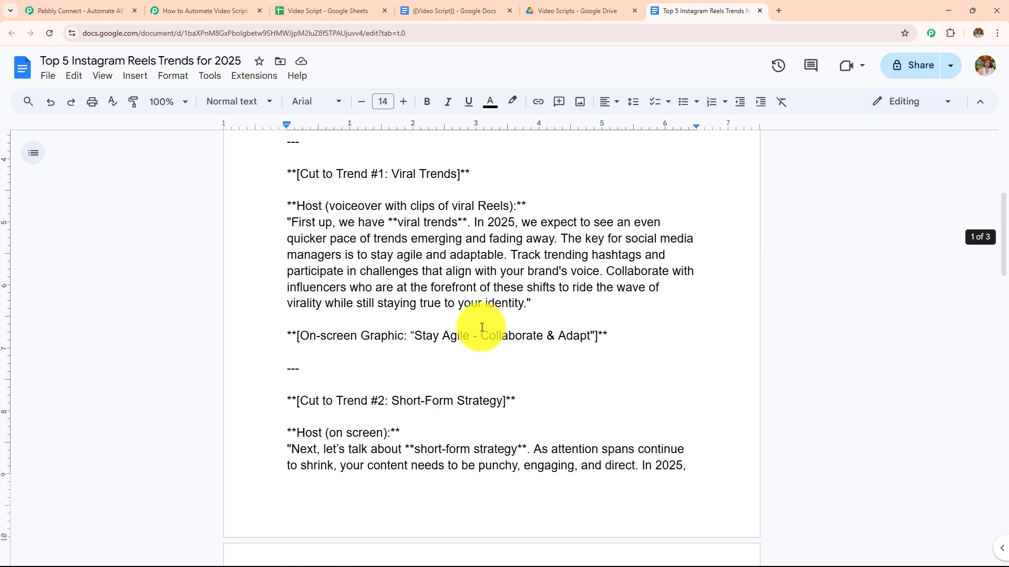
Review the Video Script spreadsheet, the {{Video Script}} template document and the Video Scripts folder in Google Drive
click(200, 10)
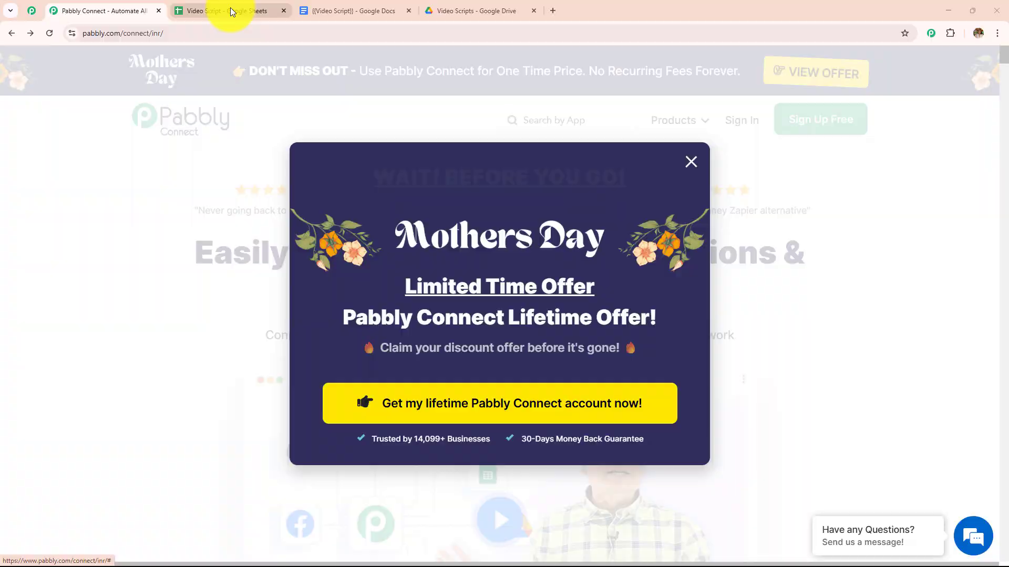
click(230, 9)
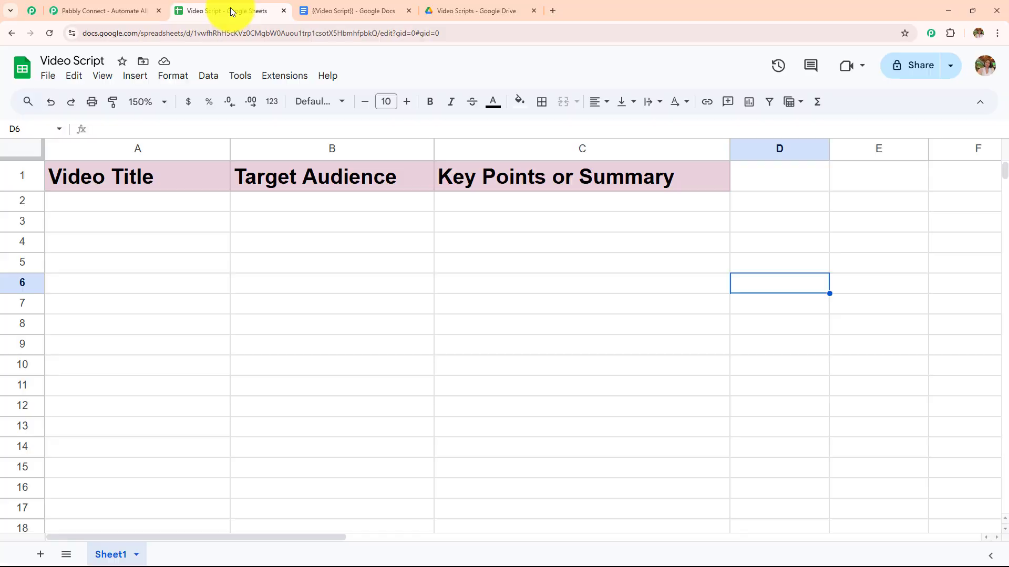
click(347, 11)
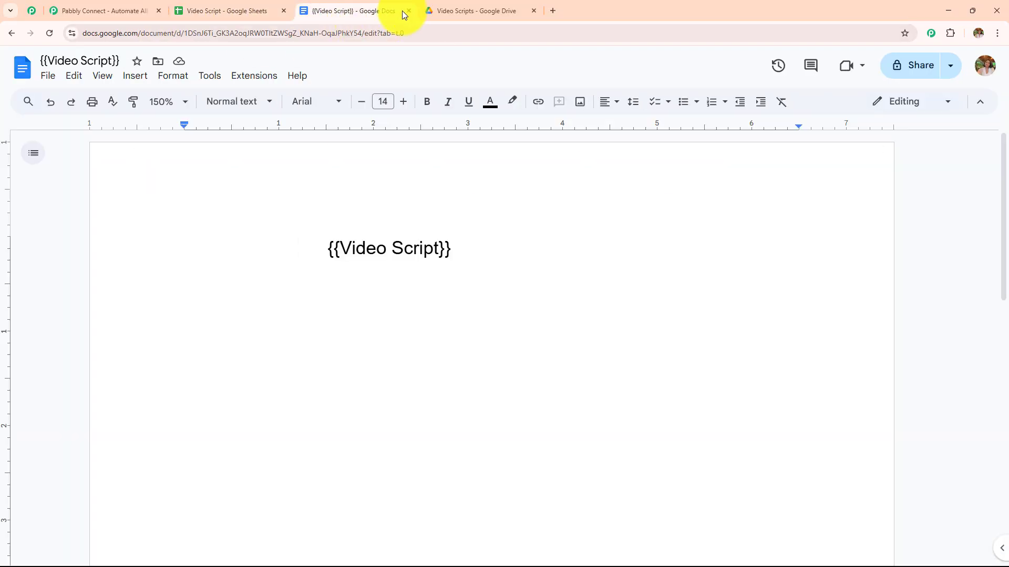
click(440, 10)
Return to the Pabbly Connect website, dismiss the Mothers Day offer and sign in to the existing account
click(146, 8)
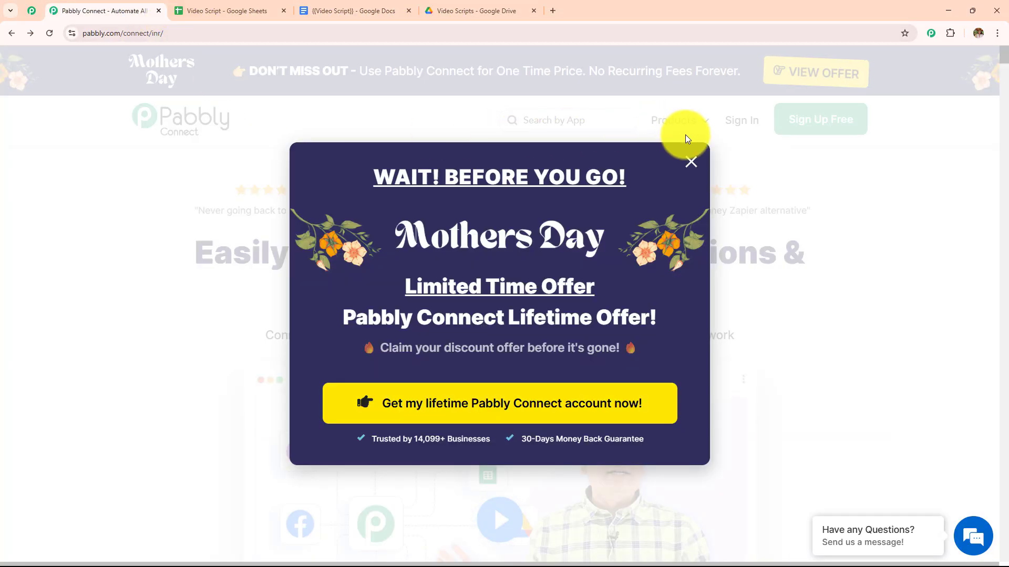
click(691, 161)
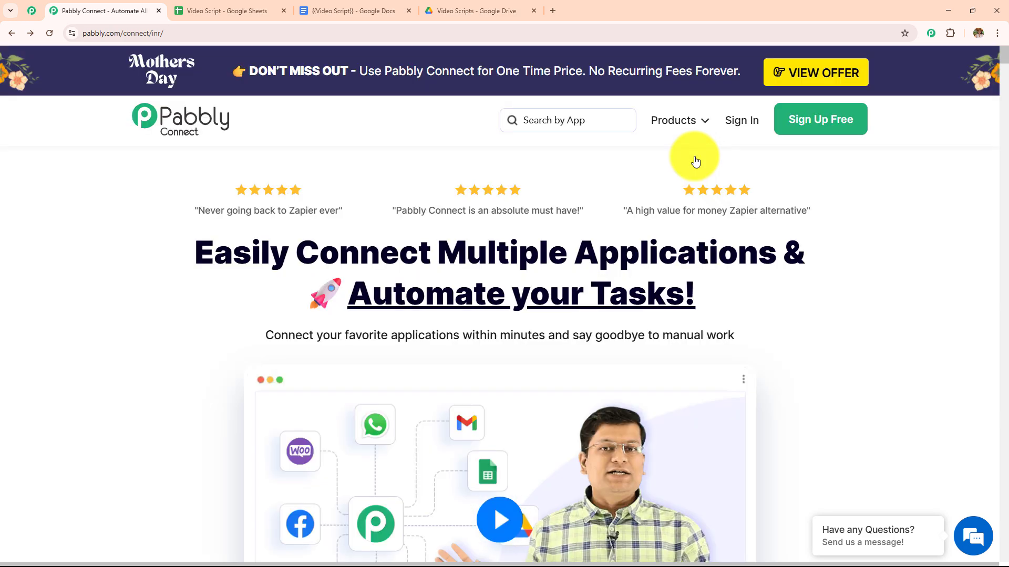
click(108, 33)
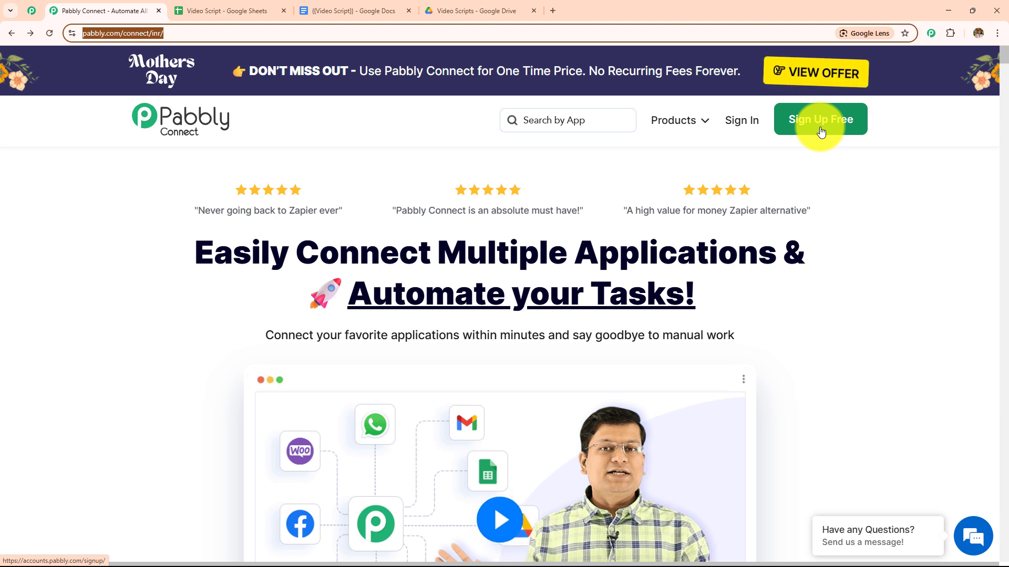
click(742, 124)
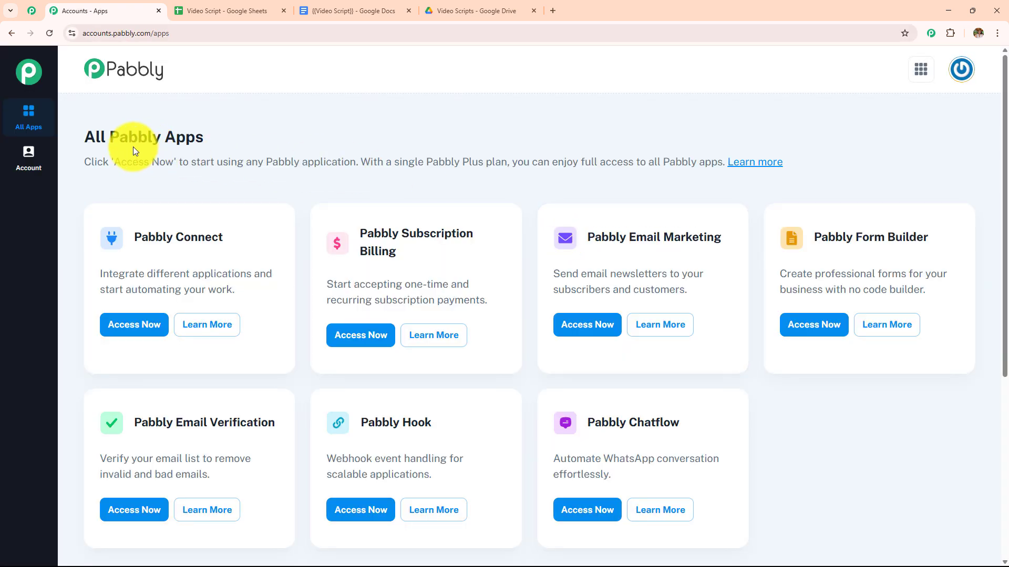
Access the Pabbly Connect application from the All Pabbly Apps page
drag(83, 135, 389, 207)
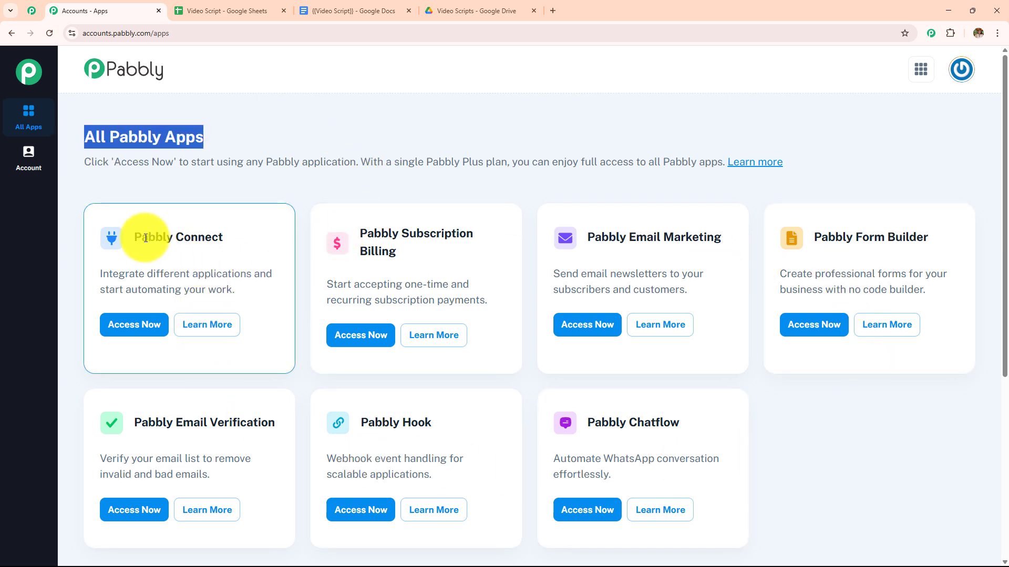
drag(118, 234, 267, 228)
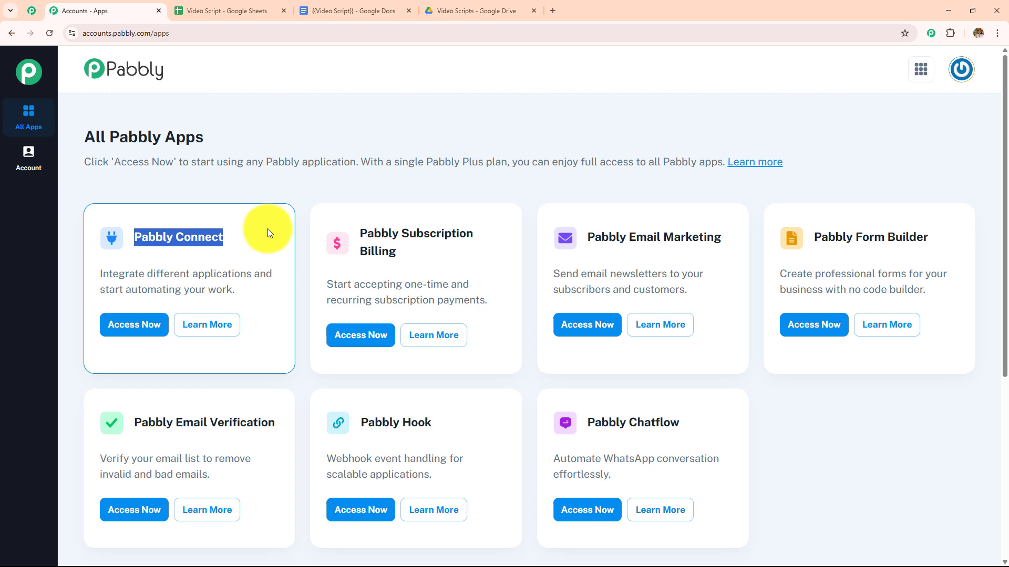
click(135, 324)
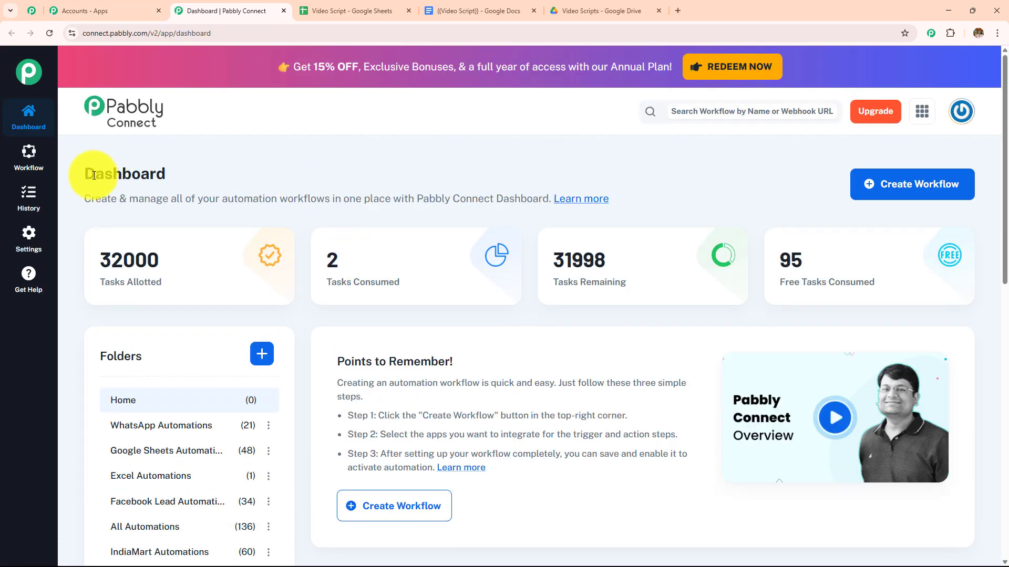
Examine the dashboard's folders, workflow list and folder creation options without creating a folder
drag(94, 175, 276, 169)
scroll(593, 368, down, 6)
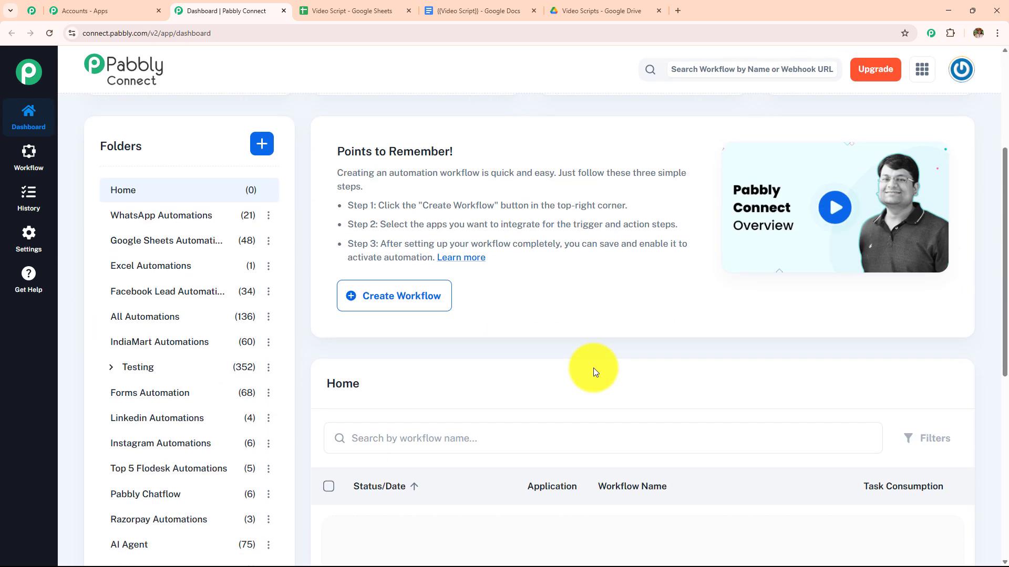
scroll(489, 370, up, 4)
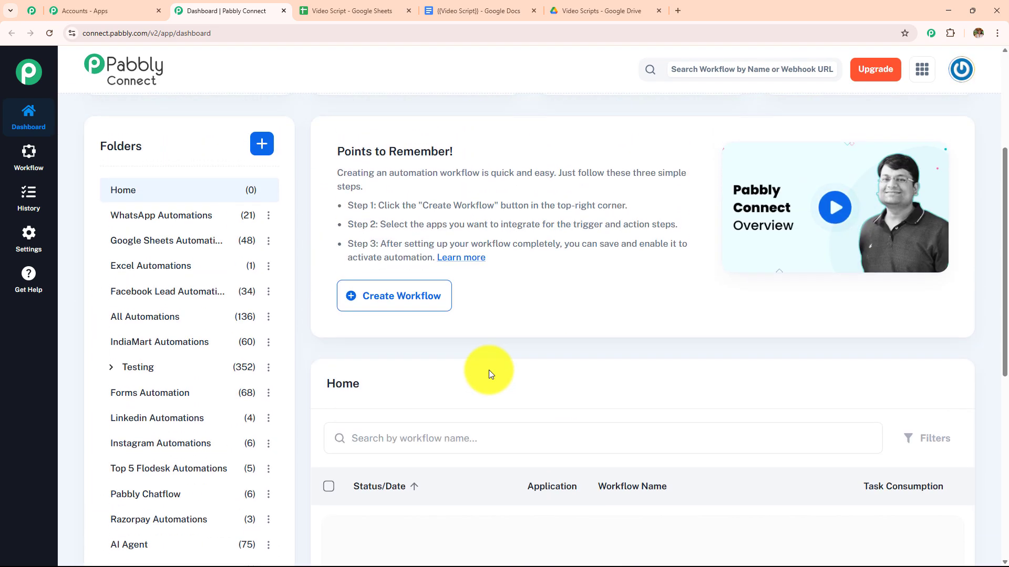
scroll(304, 399, down, 4)
scroll(242, 411, up, 4)
scroll(242, 410, up, 3)
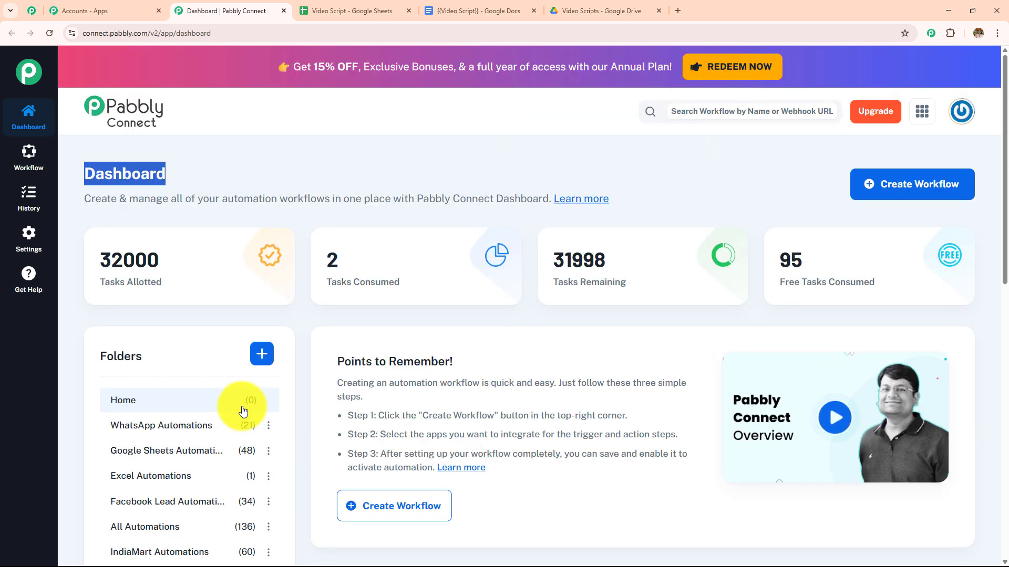
click(259, 359)
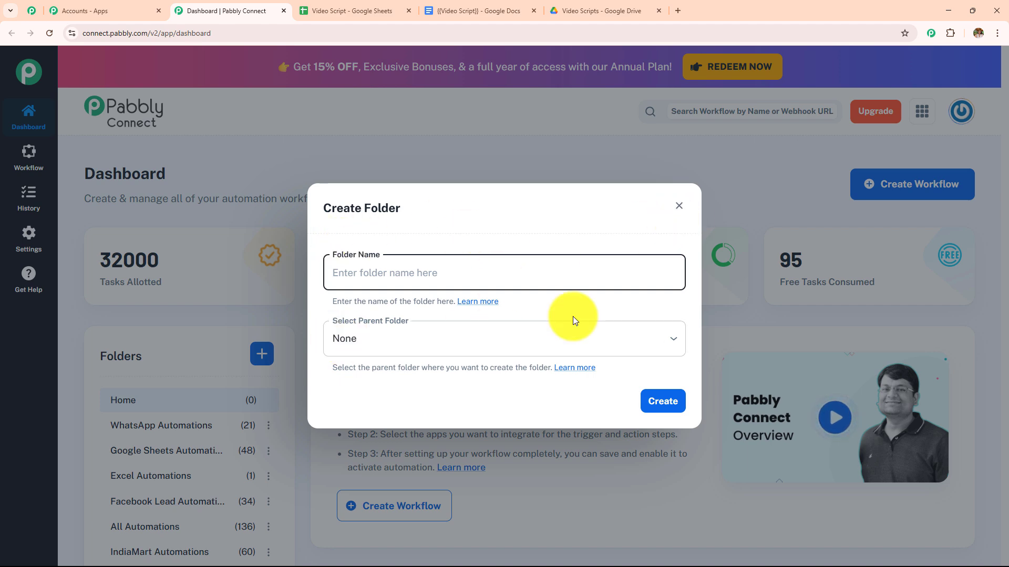
click(679, 206)
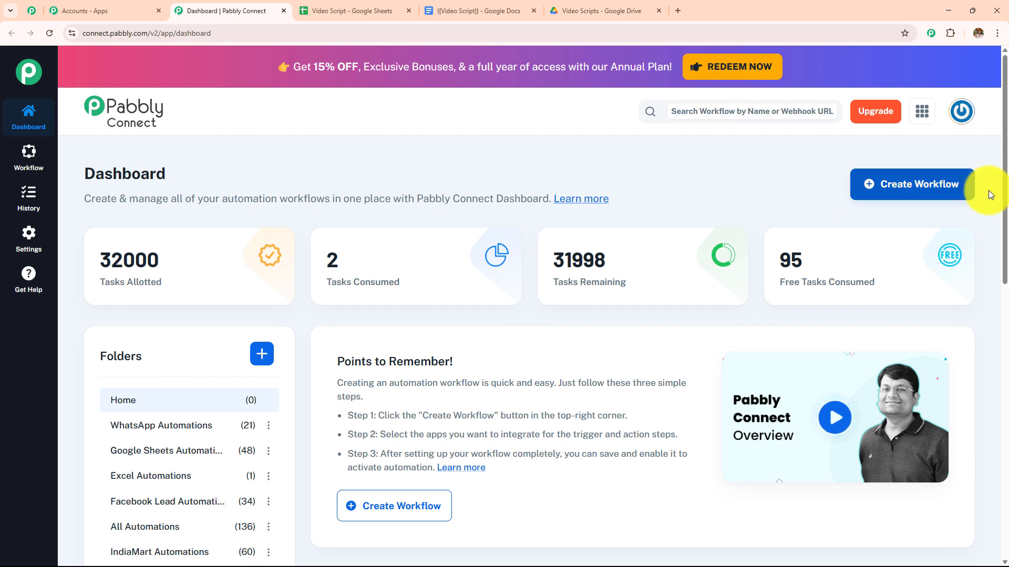
Start a new workflow and name it "How to Automate Video Script Writing Using AI"
click(931, 201)
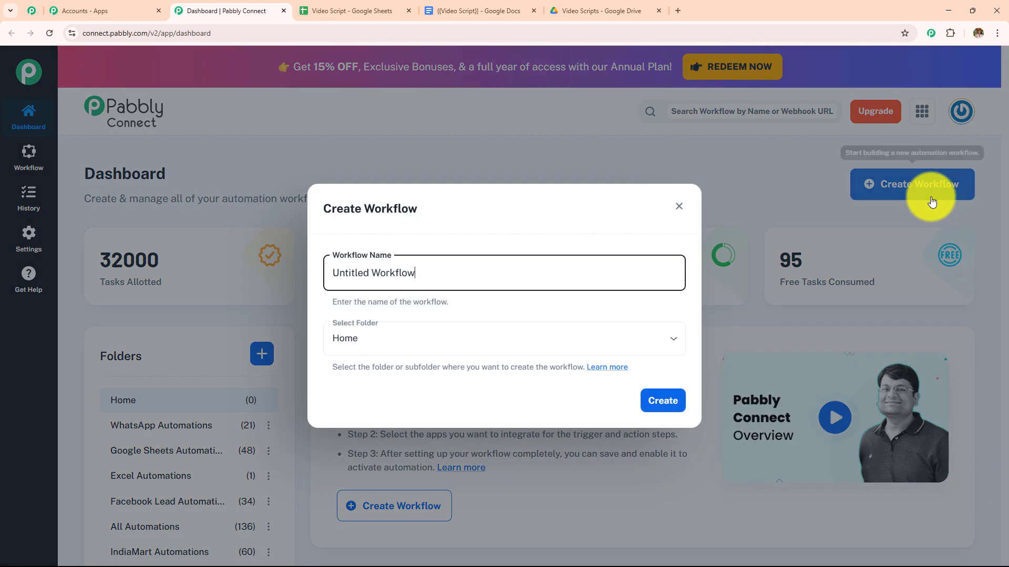
triple_click(348, 273)
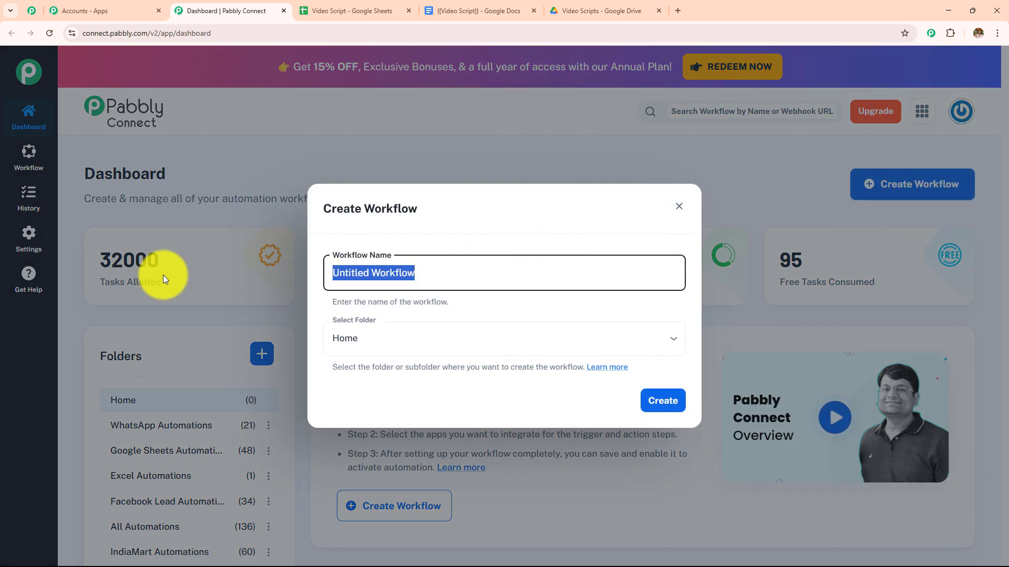
key(BackSpace)
click(387, 336)
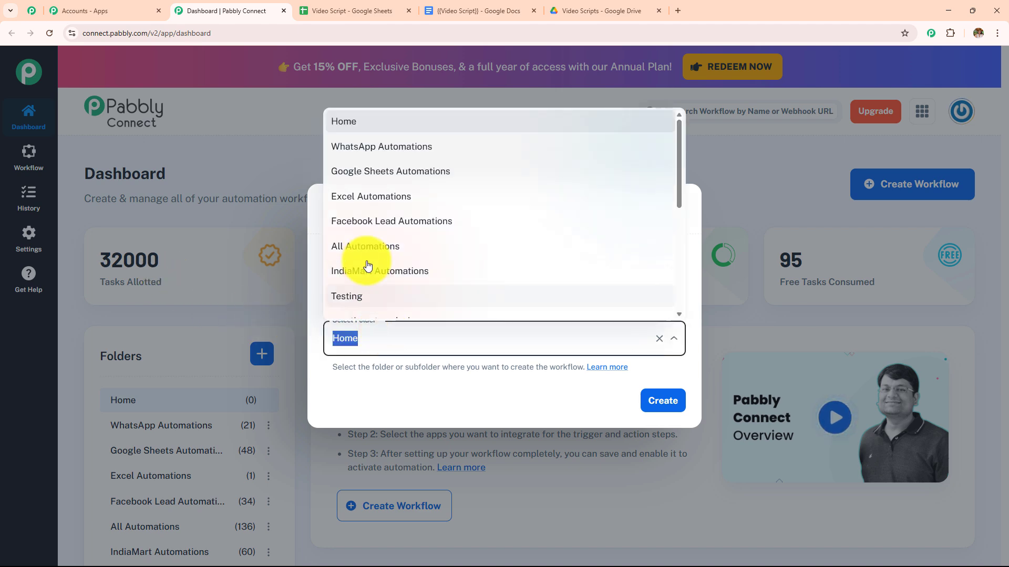
scroll(367, 262, down, 5)
scroll(367, 262, up, 5)
click(396, 395)
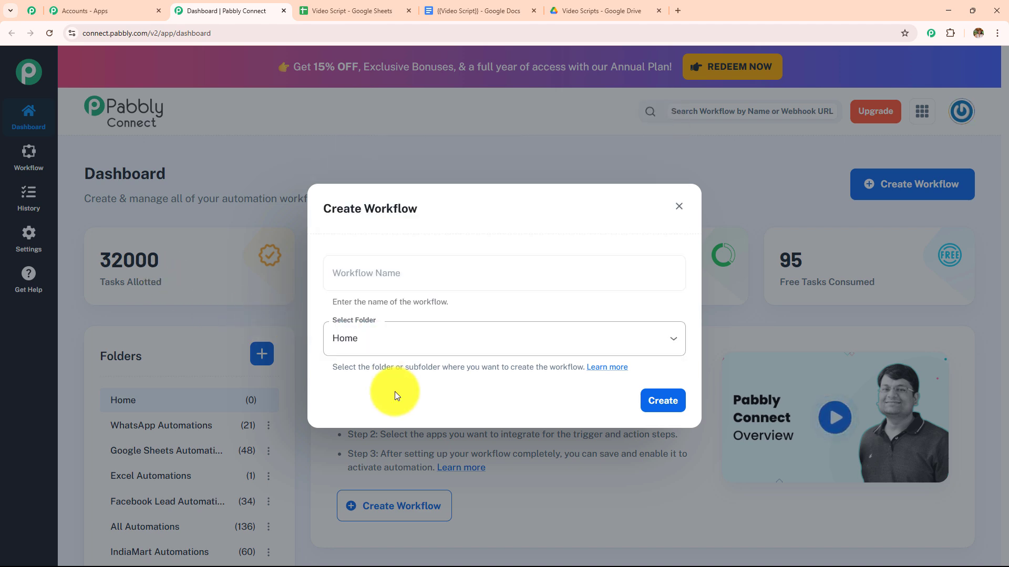
click(440, 285)
text(How to Automate Video Script Writing Using AI)
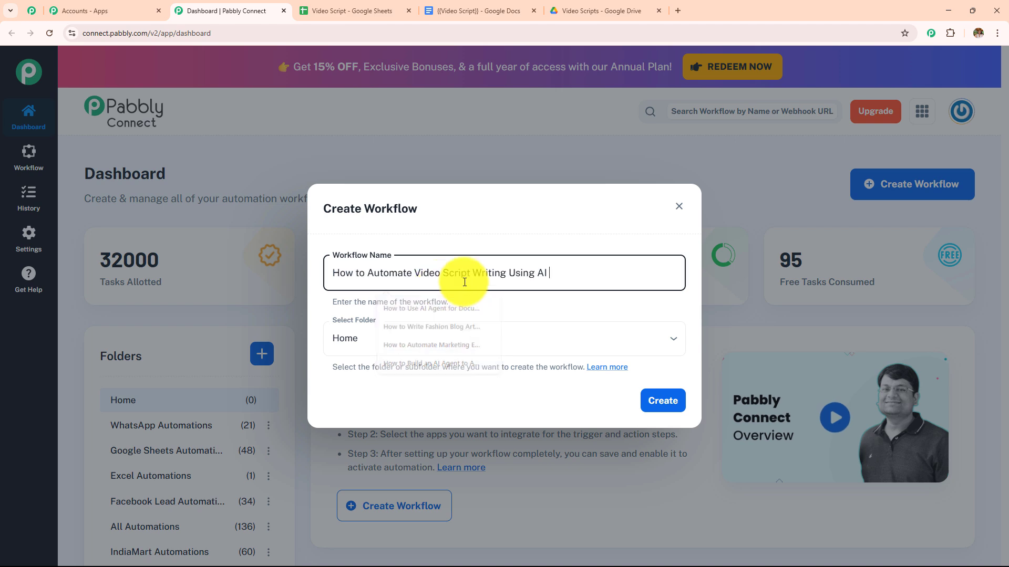
drag(578, 274, 254, 260)
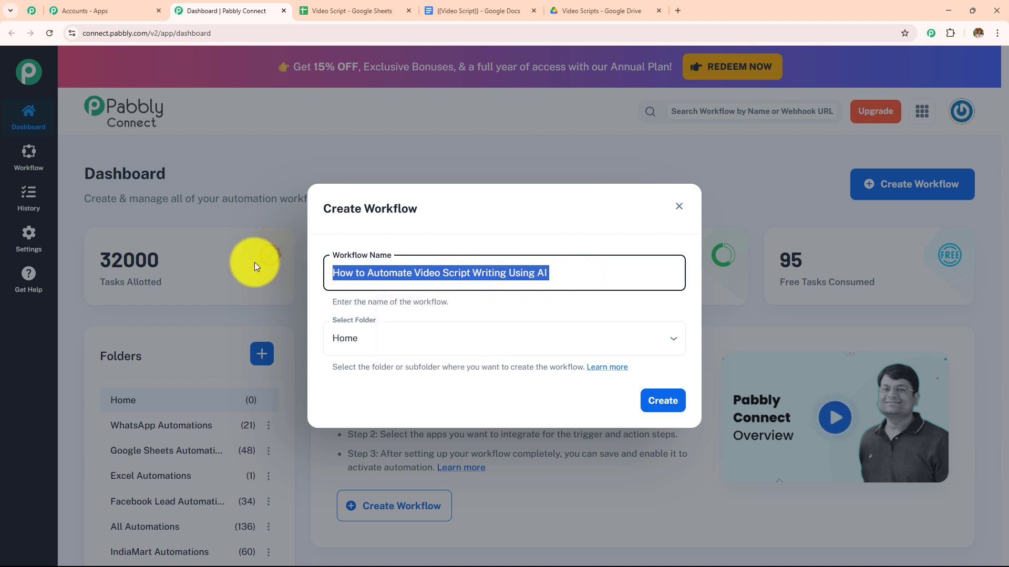
Assign the new workflow to the AI Agent folder and create it
click(496, 336)
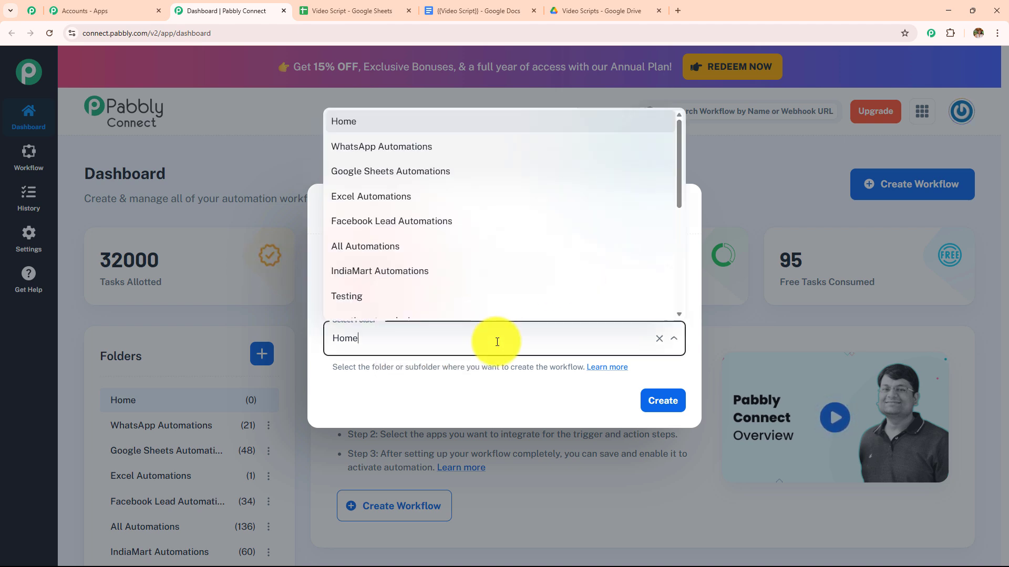
scroll(473, 227, down, 5)
scroll(473, 226, up, 5)
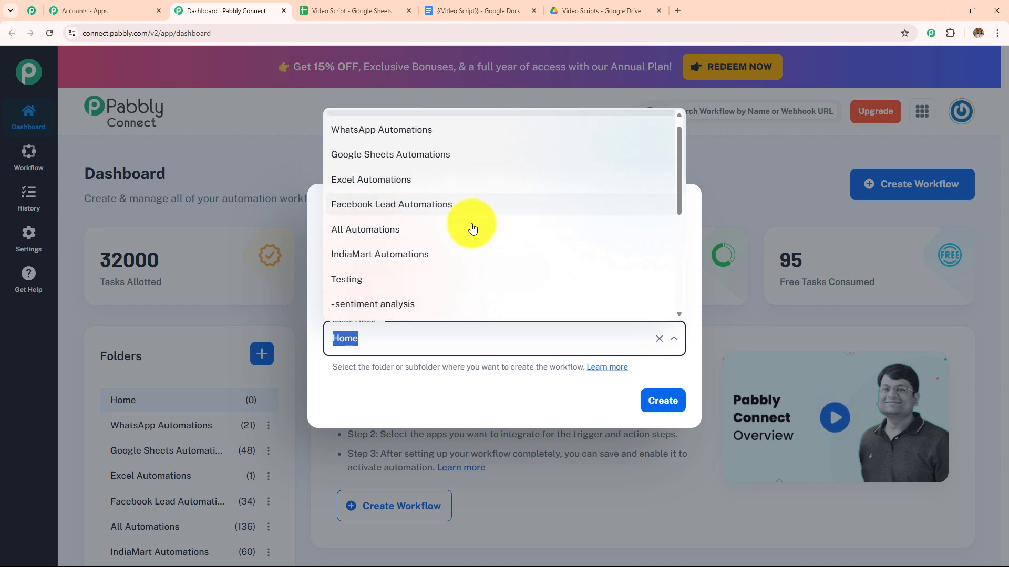
scroll(473, 227, down, 5)
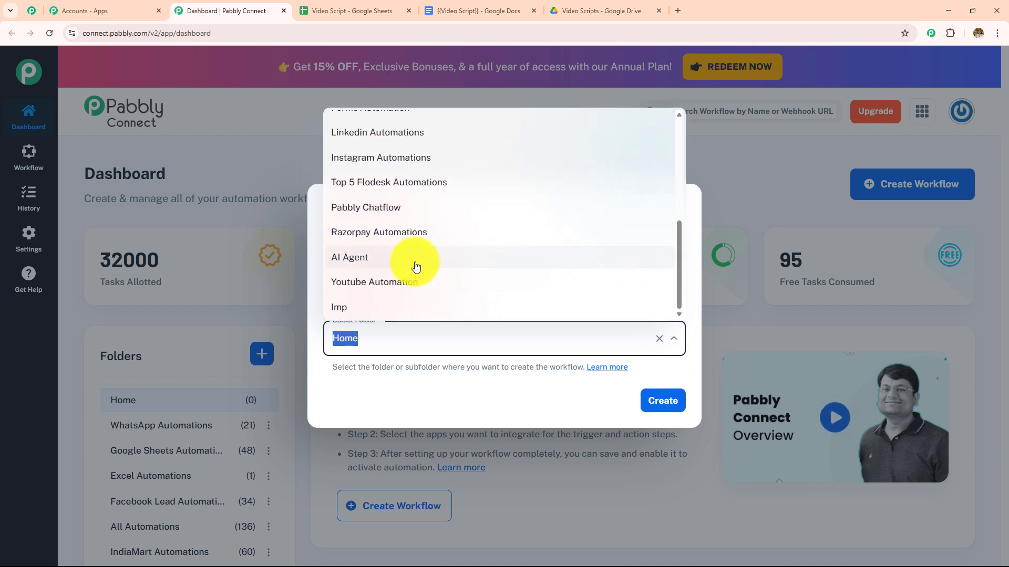
click(387, 262)
click(377, 349)
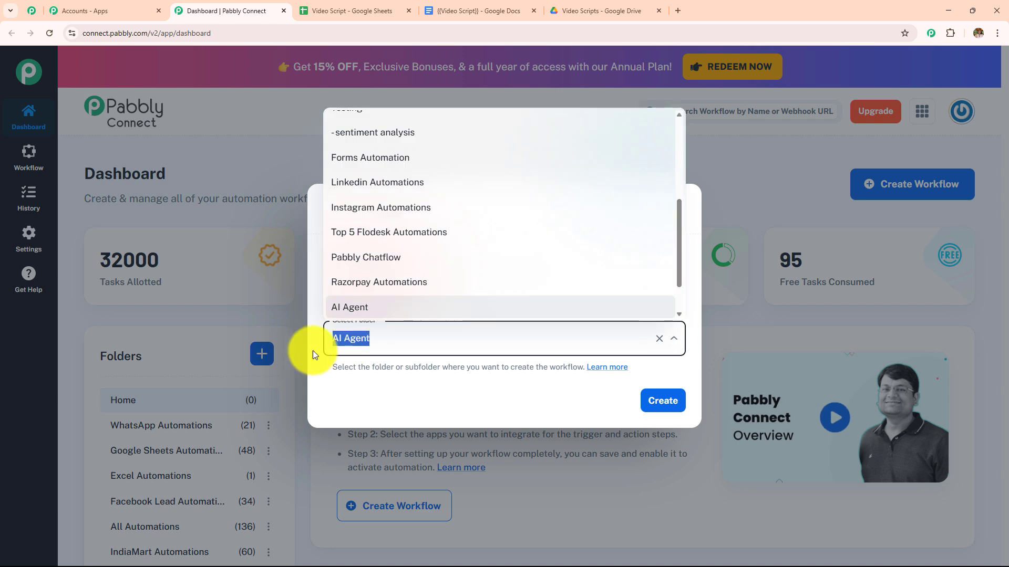
click(654, 401)
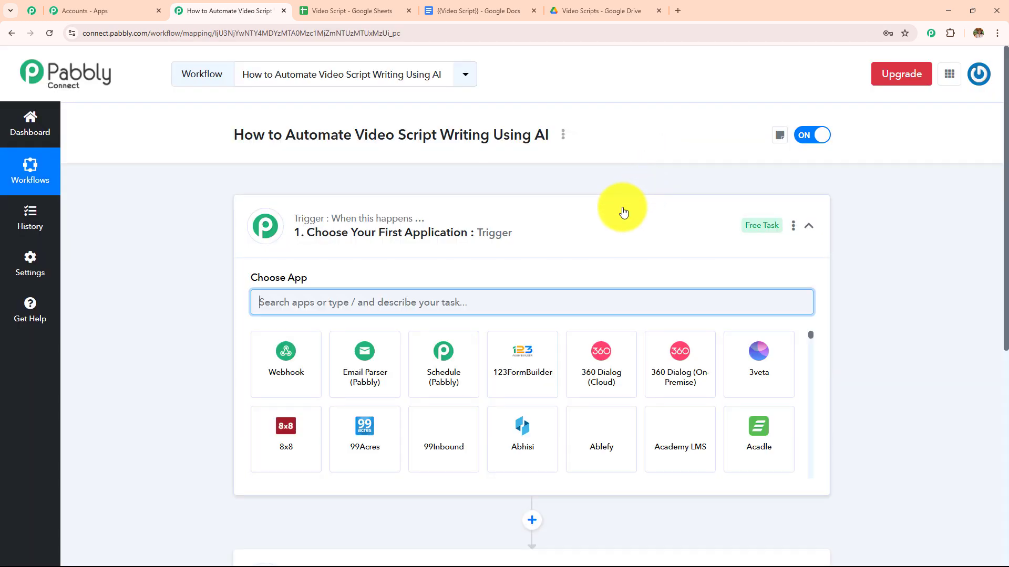
Review the workflow's trigger and action blocks alongside the Video Script spreadsheet, the {{Video Script}} template document and the Video Scripts Drive folder
click(613, 219)
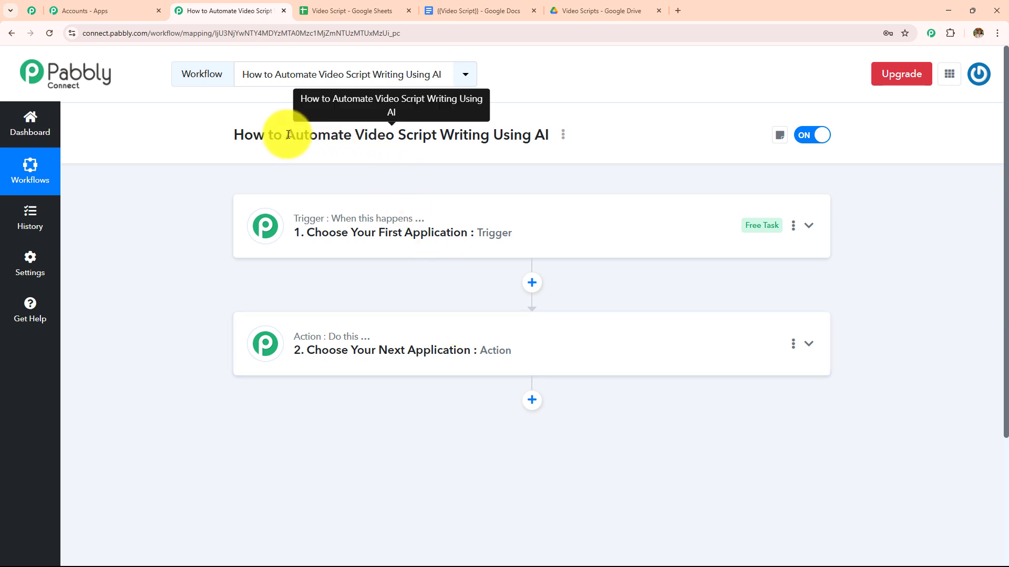
drag(285, 135, 561, 127)
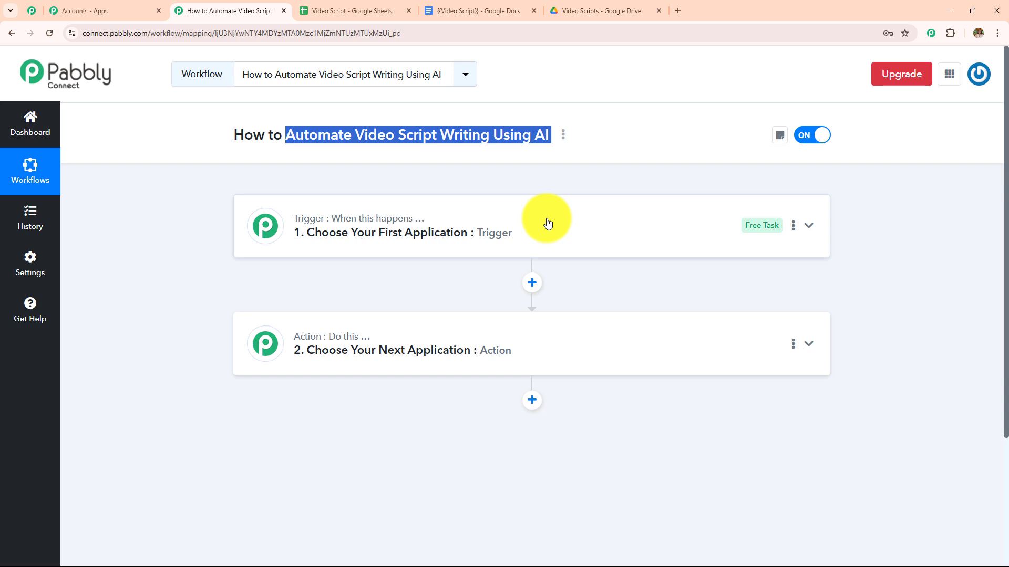
click(365, 11)
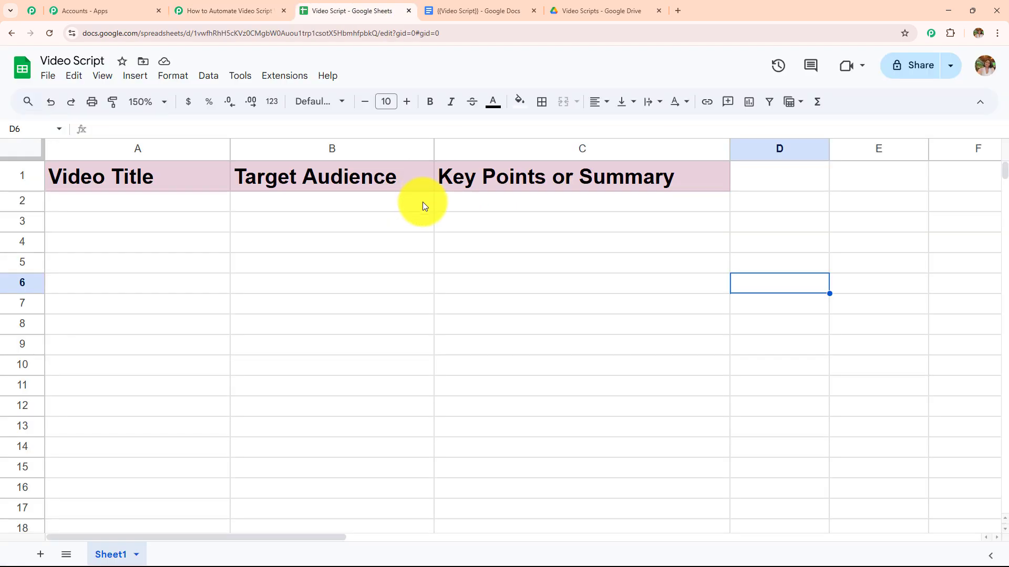
click(199, 10)
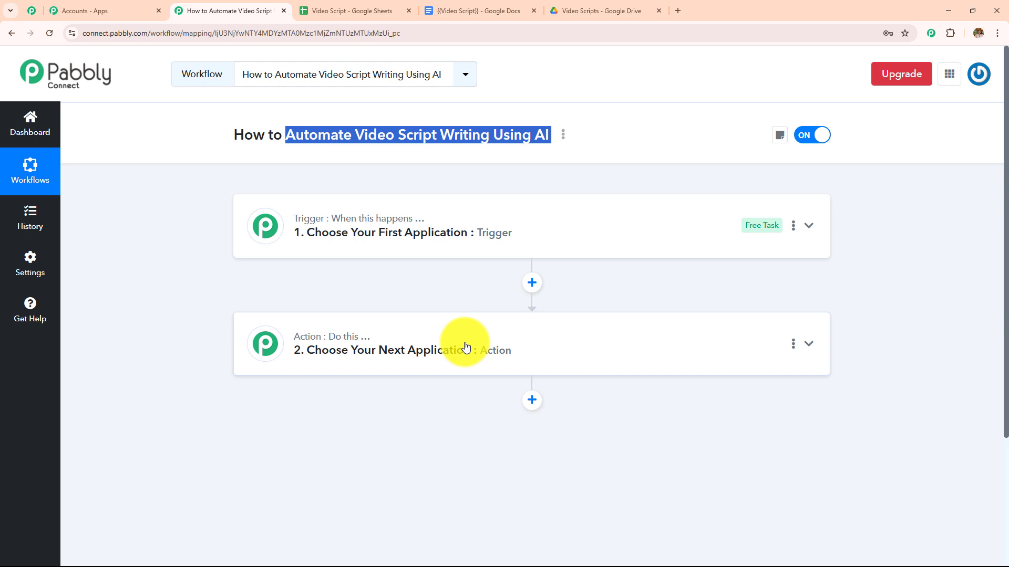
click(500, 17)
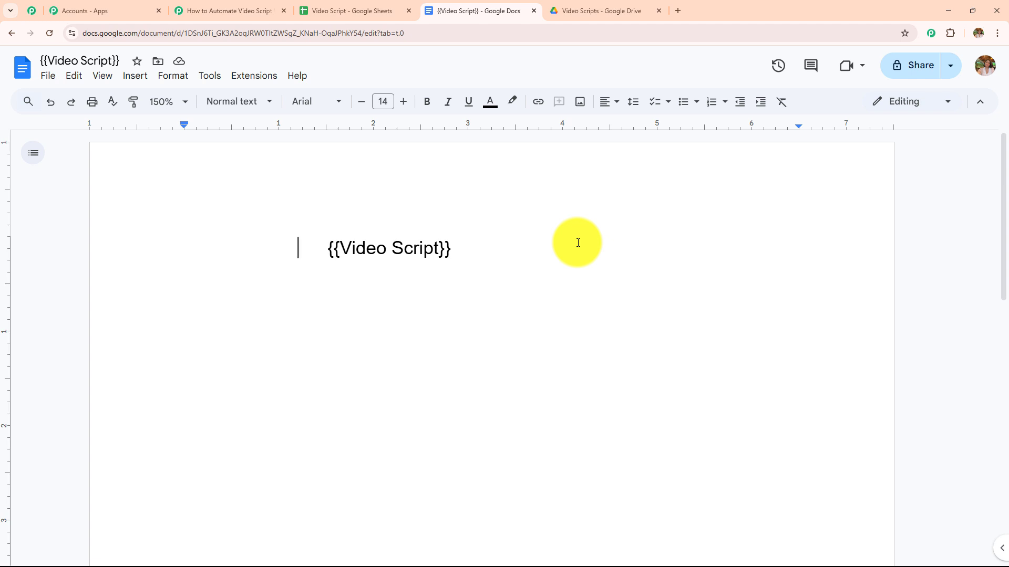
click(588, 8)
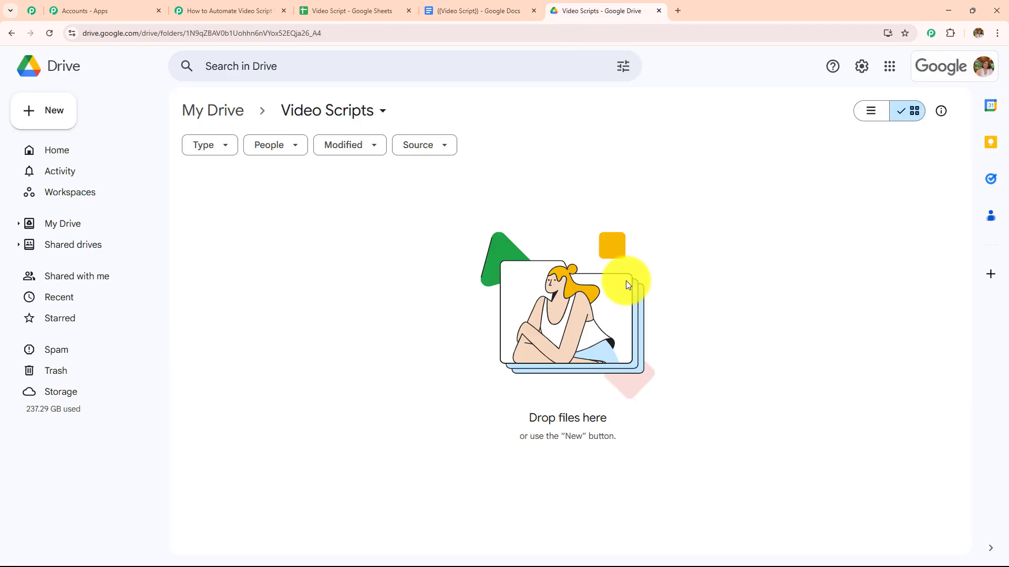
click(209, 9)
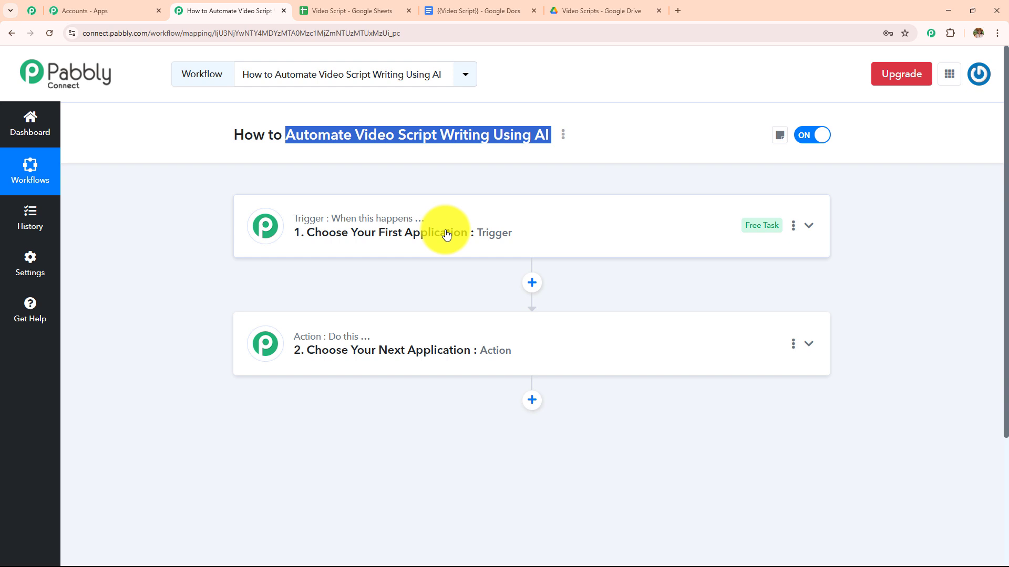
click(315, 9)
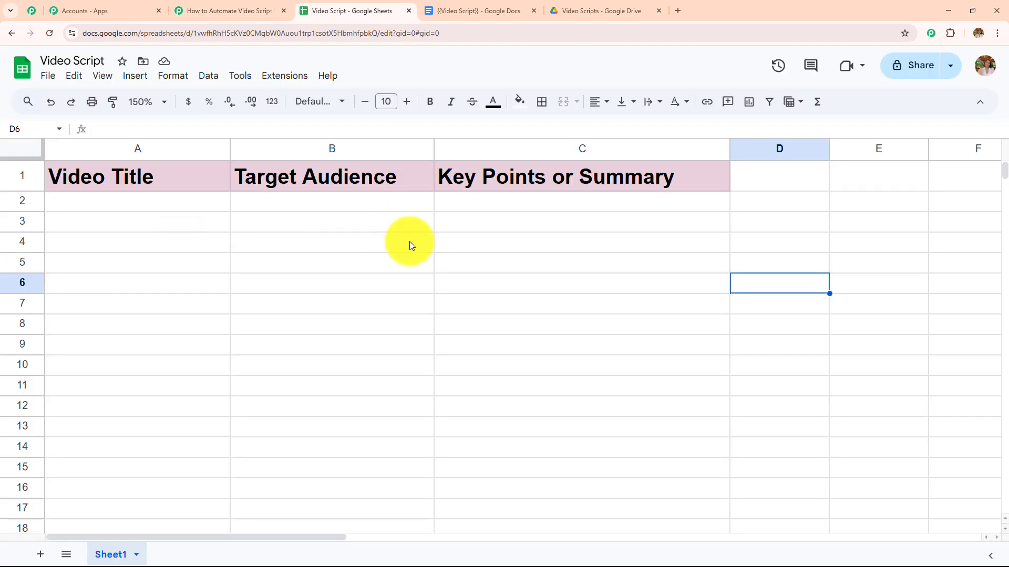
click(275, 13)
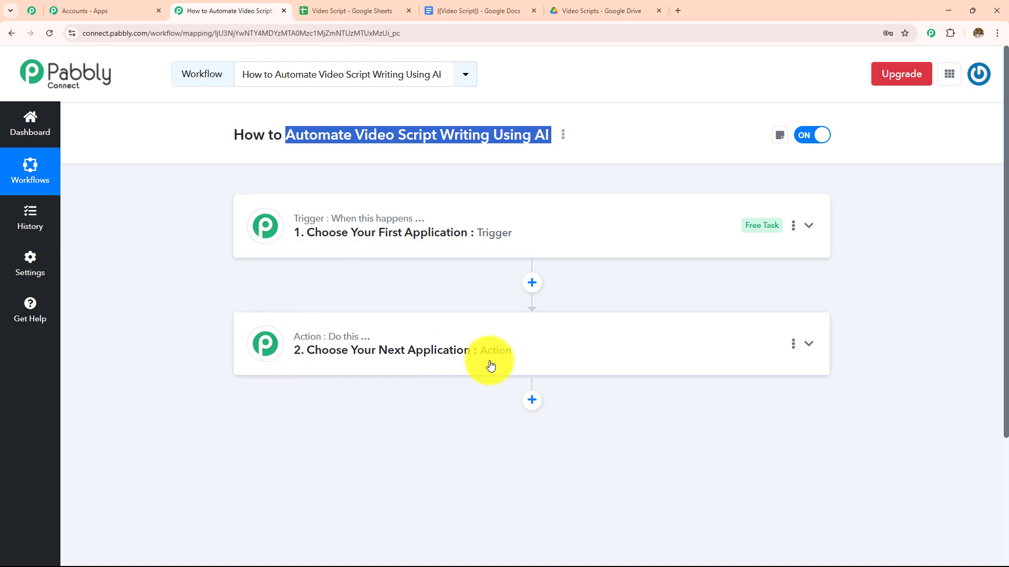
Set the trigger to Google Sheets with the New or Updated Spreadsheet Row event and read through its webhook setup instructions
click(432, 225)
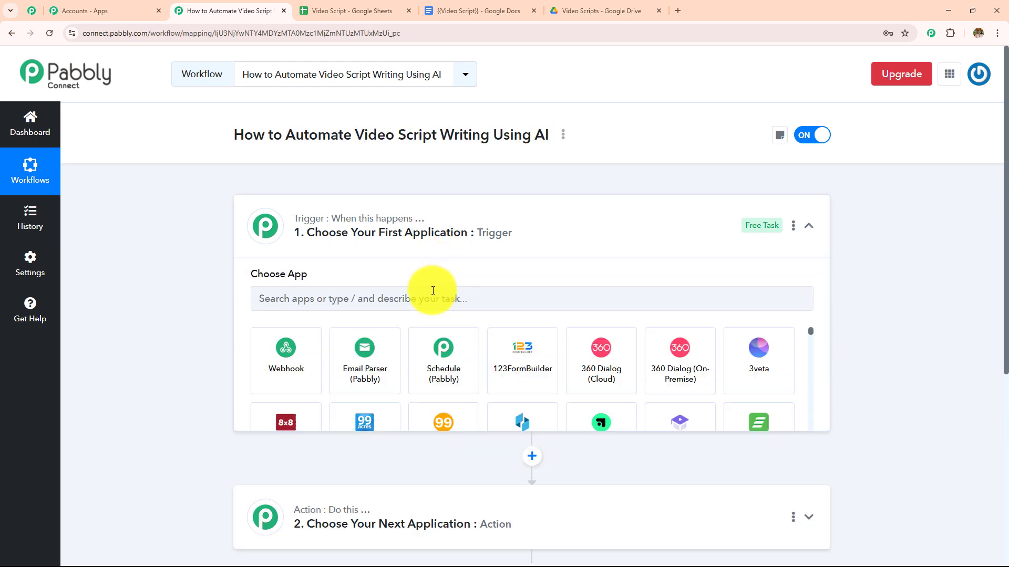
text(G)
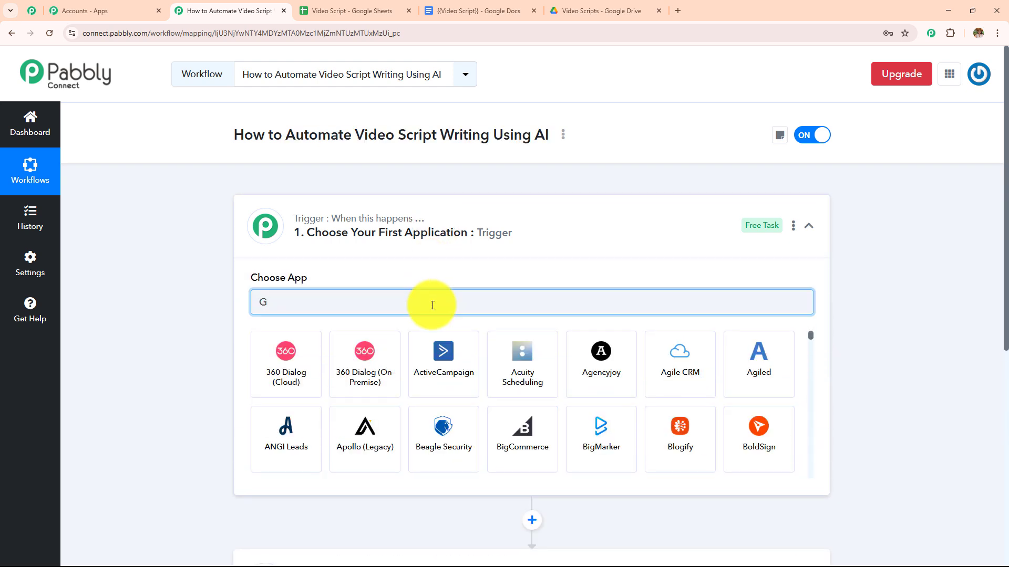
text(oogle)
click(519, 440)
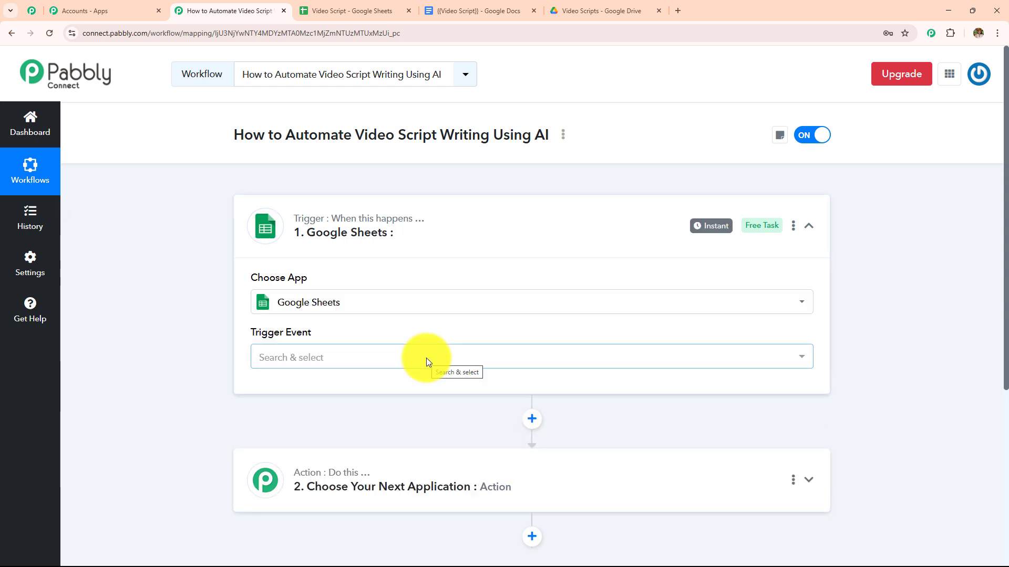
click(426, 358)
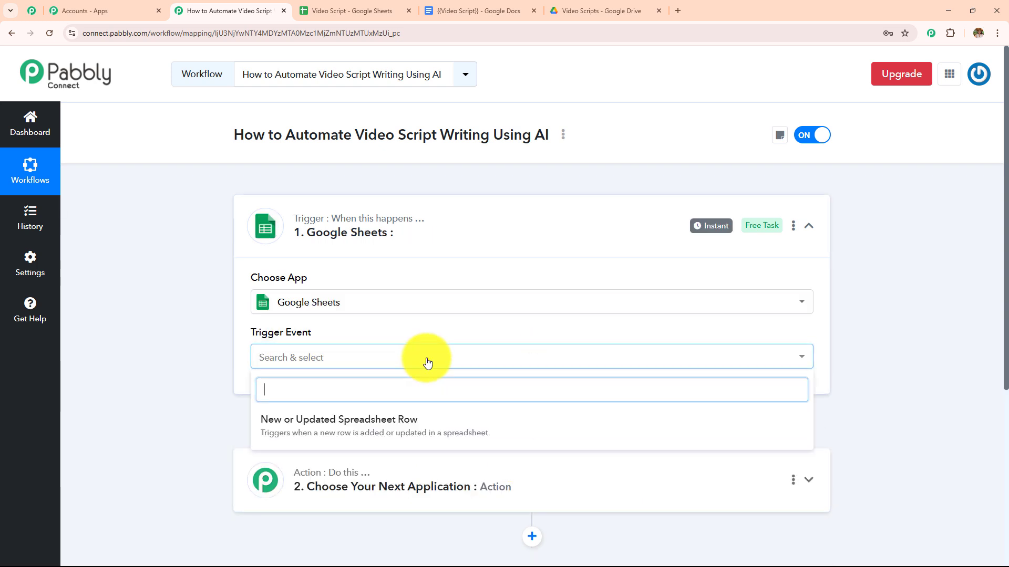
click(368, 430)
scroll(466, 339, down, 2)
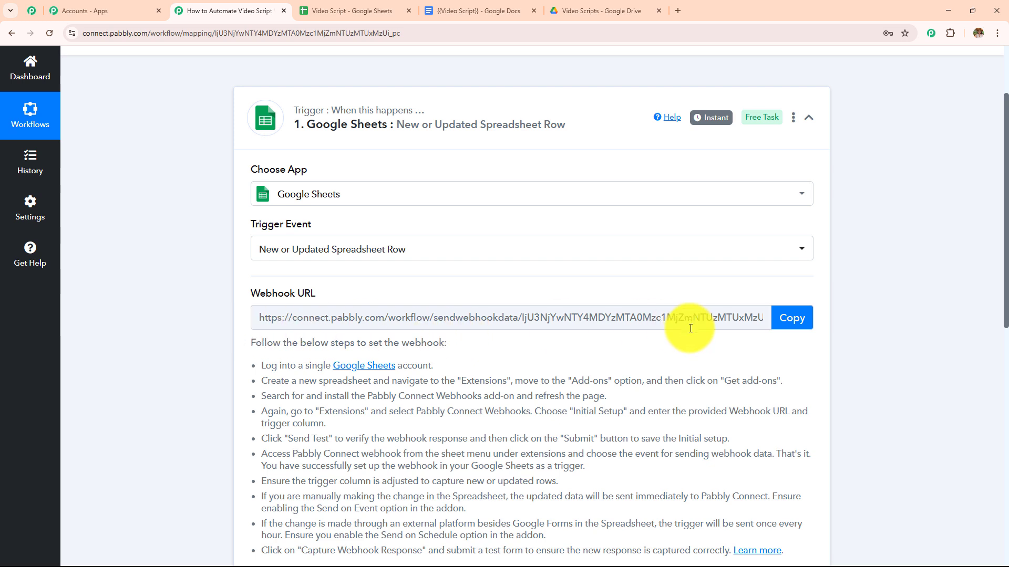
scroll(690, 329, down, 2)
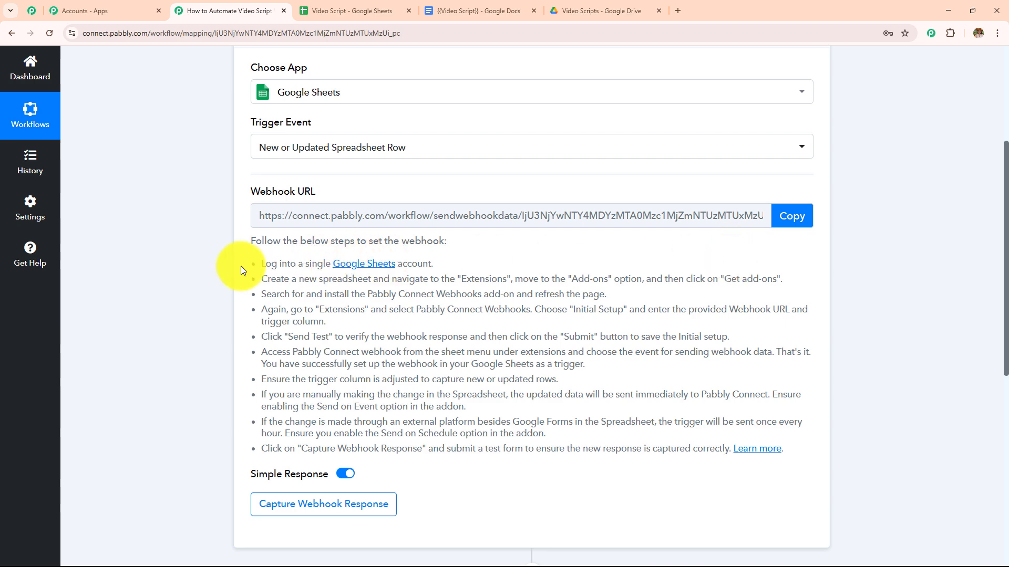
drag(241, 266, 670, 484)
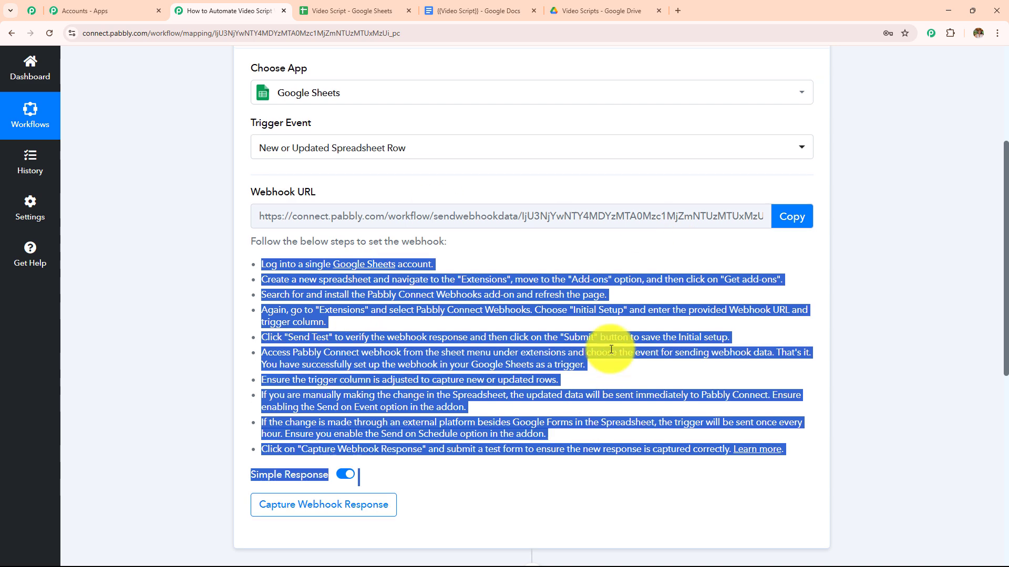
scroll(578, 315, up, 2)
Rename the Video Script spreadsheet as Video Scripts
click(352, 10)
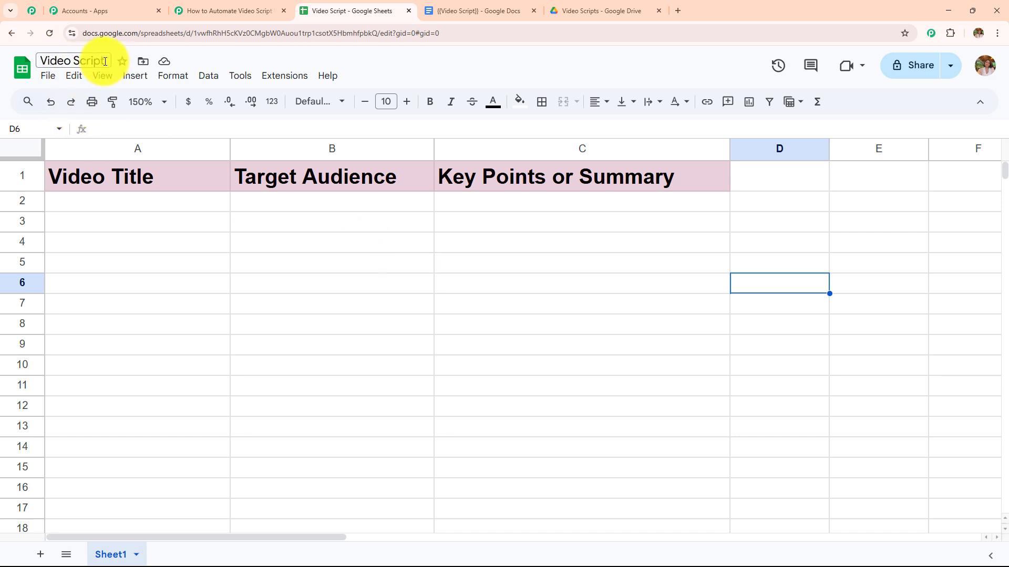
text(s)
key(Return)
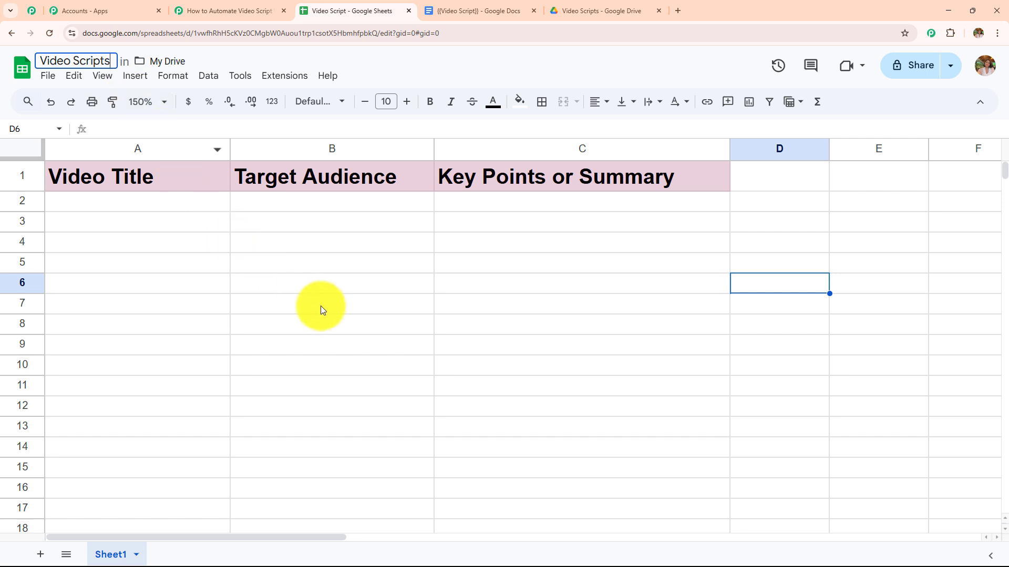
click(320, 305)
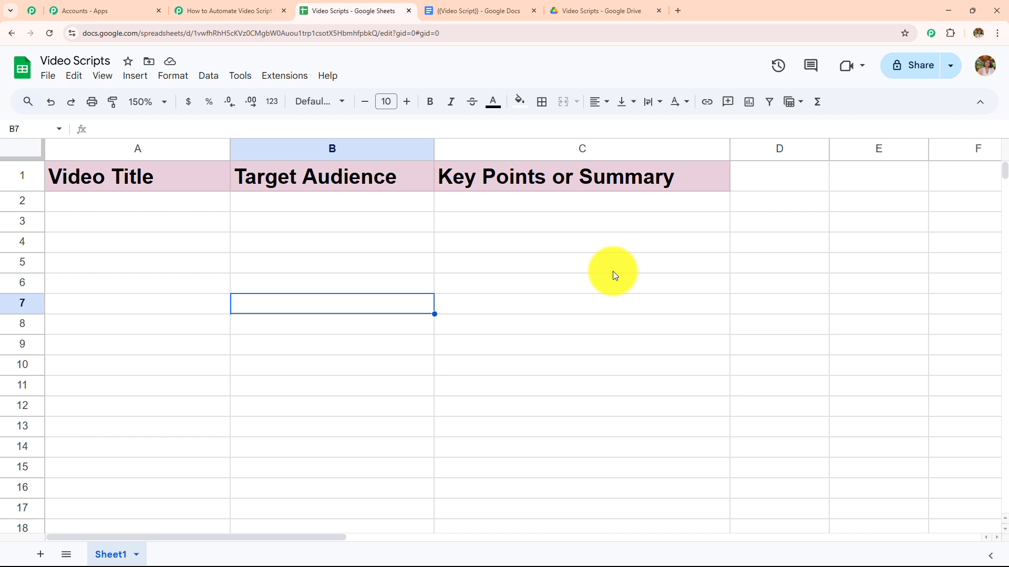
click(832, 442)
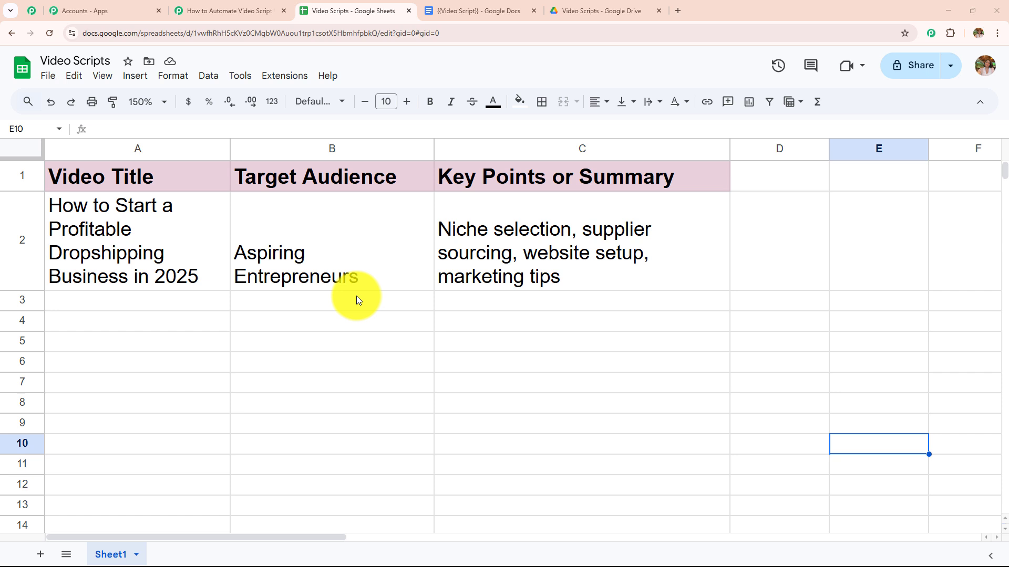
Recheck the Google Sheets trigger's webhook instructions and the workflow title in Pabbly Connect, and return to the Video Scripts spreadsheet
click(231, 10)
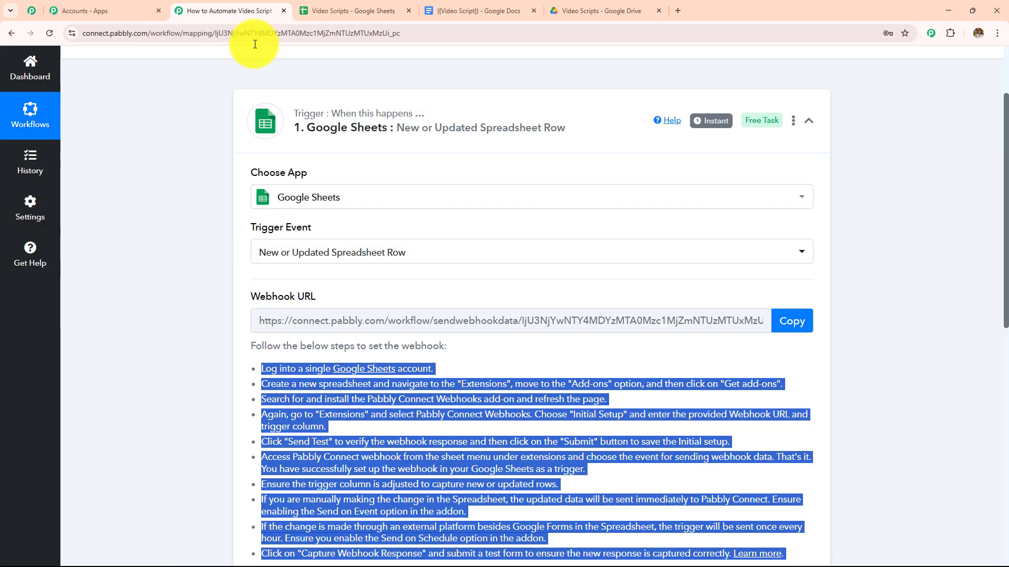
scroll(421, 232, down, 3)
click(140, 232)
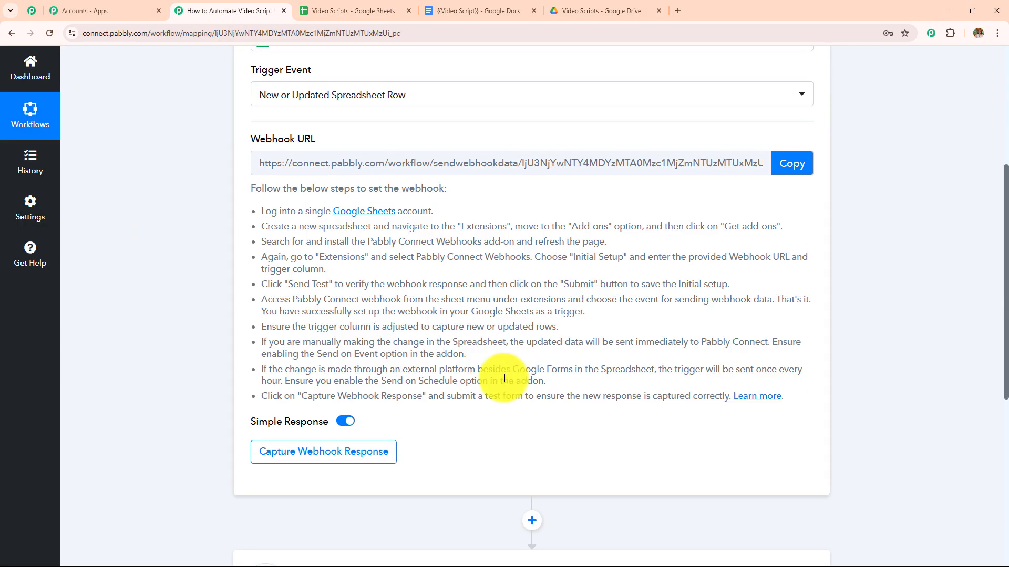
scroll(559, 386, up, 1)
scroll(559, 382, up, 5)
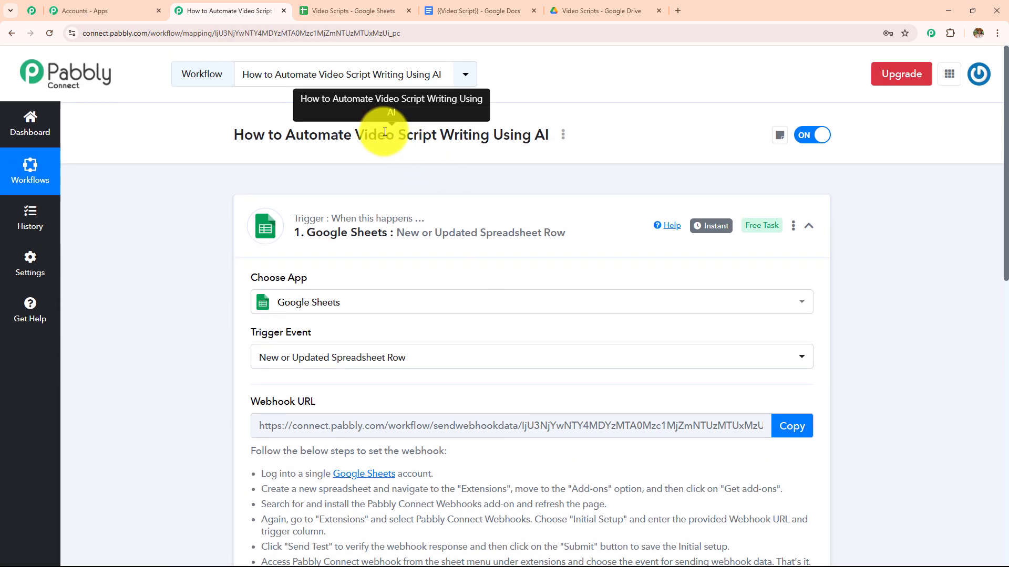
drag(355, 135, 449, 137)
click(353, 10)
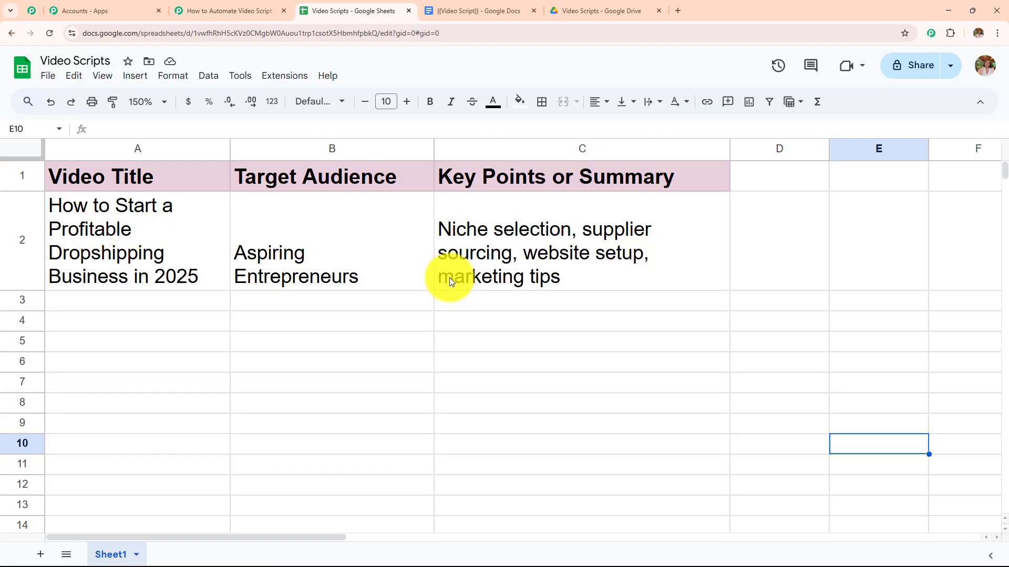
Look up the Pabbly Connect Webhooks add-on in the Google Workspace Marketplace, and return to the spreadsheet
click(287, 77)
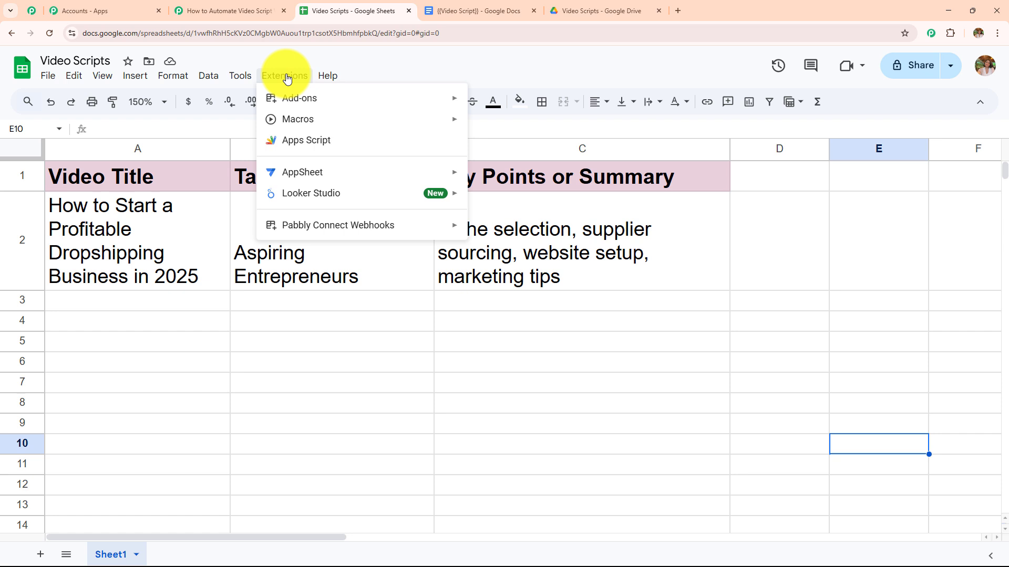
mouse_move(294, 98)
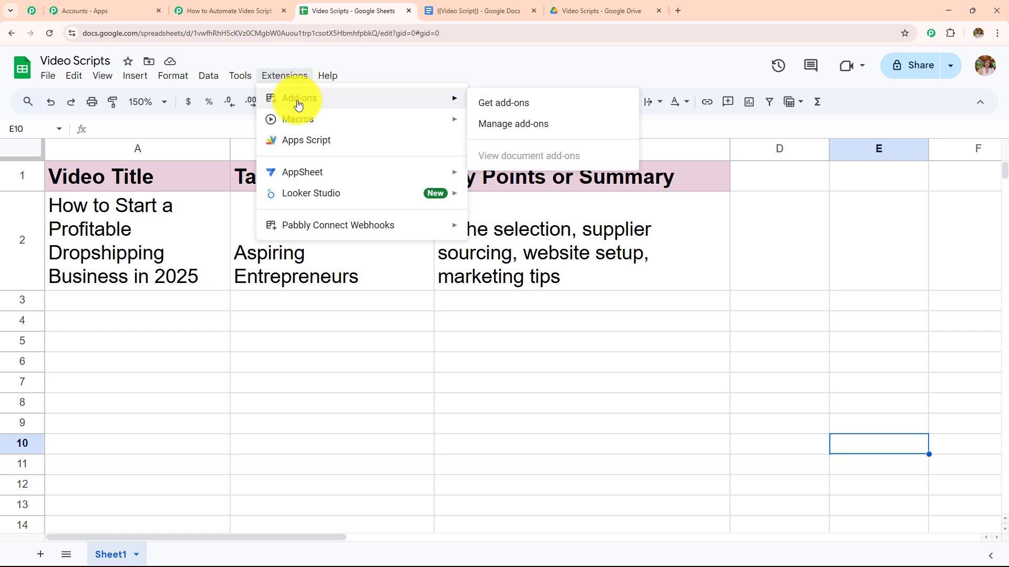
click(485, 103)
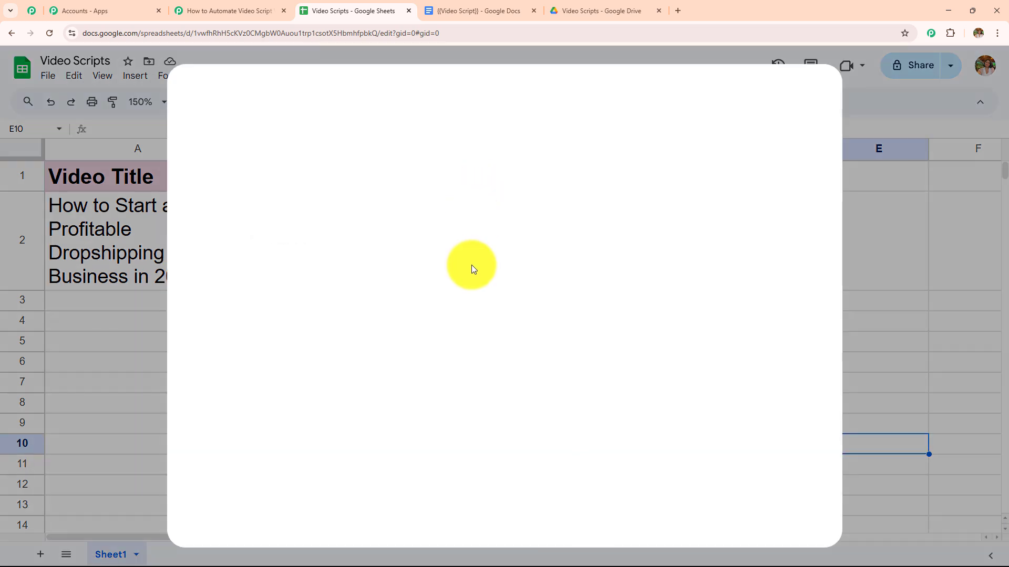
click(504, 99)
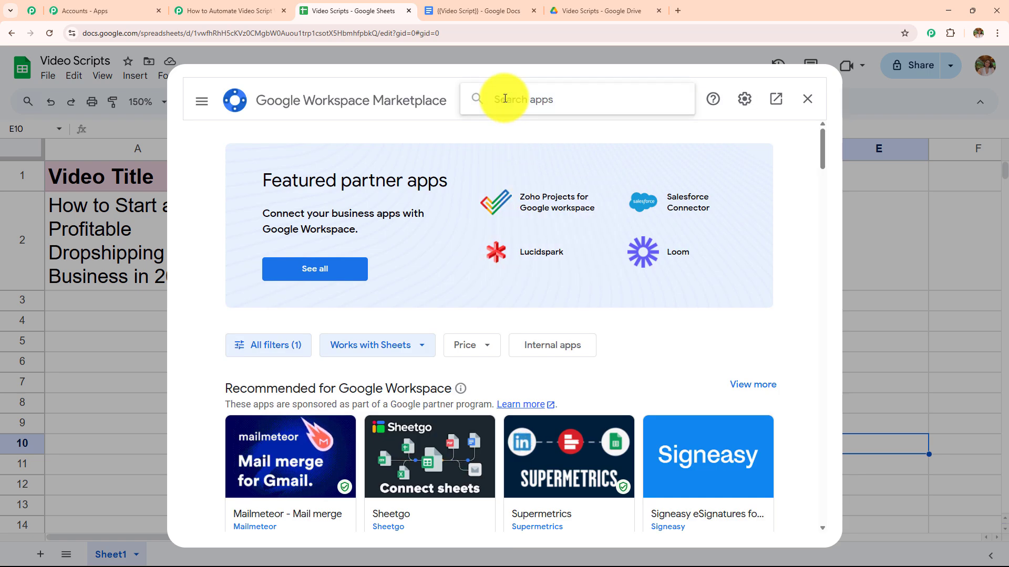
text(Pabb)
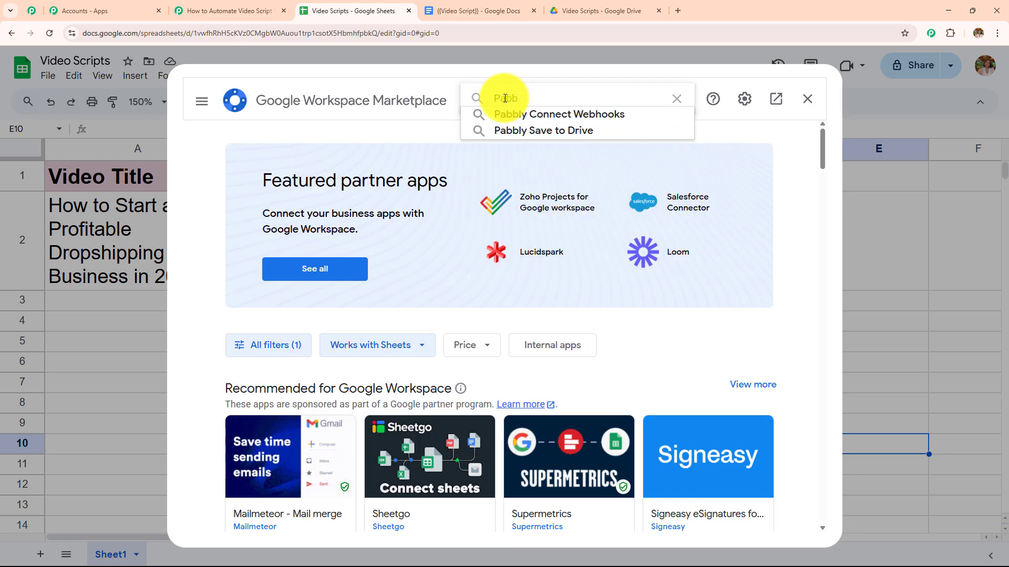
click(528, 114)
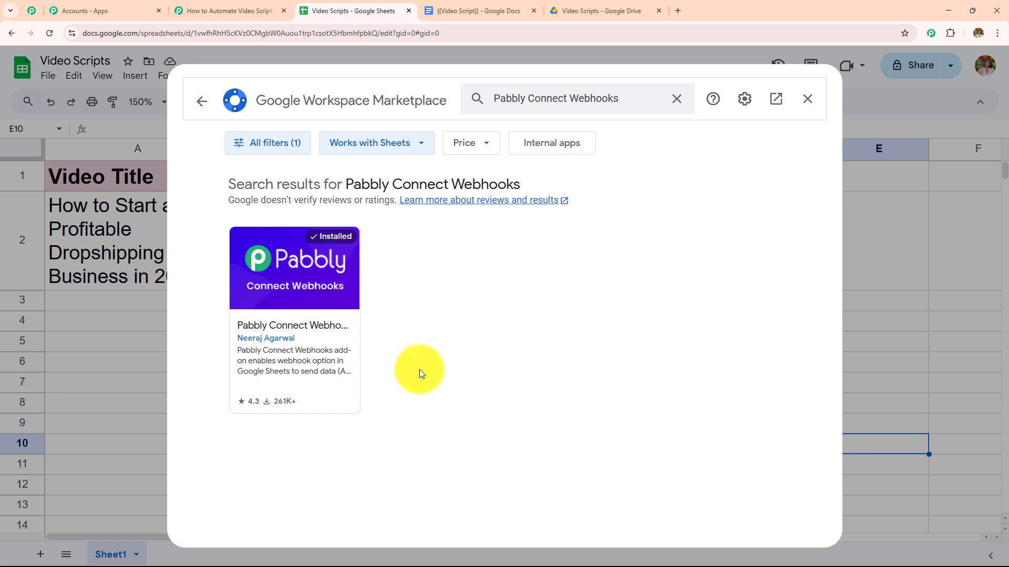
click(807, 99)
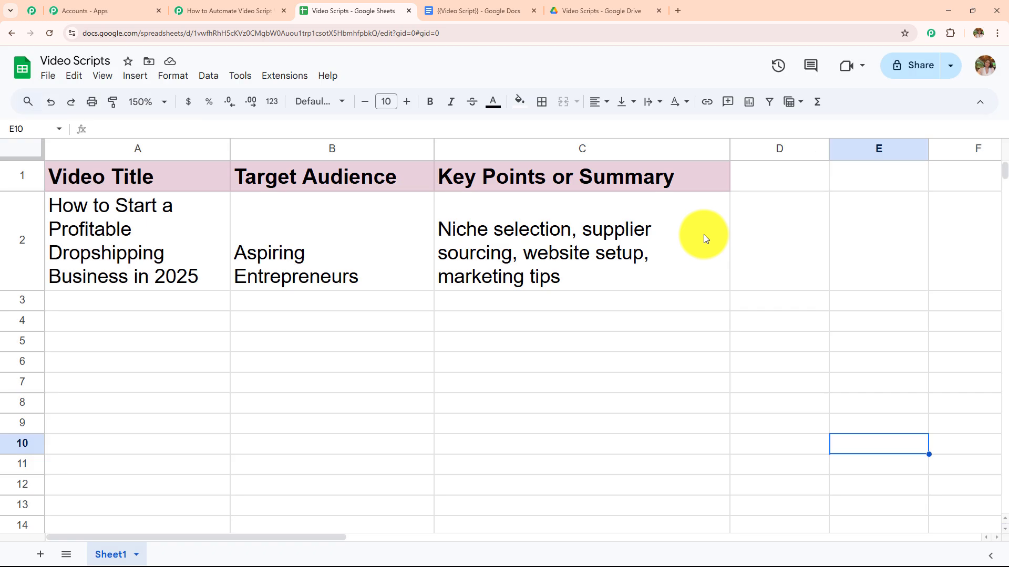
Start the Pabbly Connect Webhooks initial setup for Sheet1 and fill in the webhook URL copied from the workflow's Google Sheets trigger in Pabbly Connect
click(300, 78)
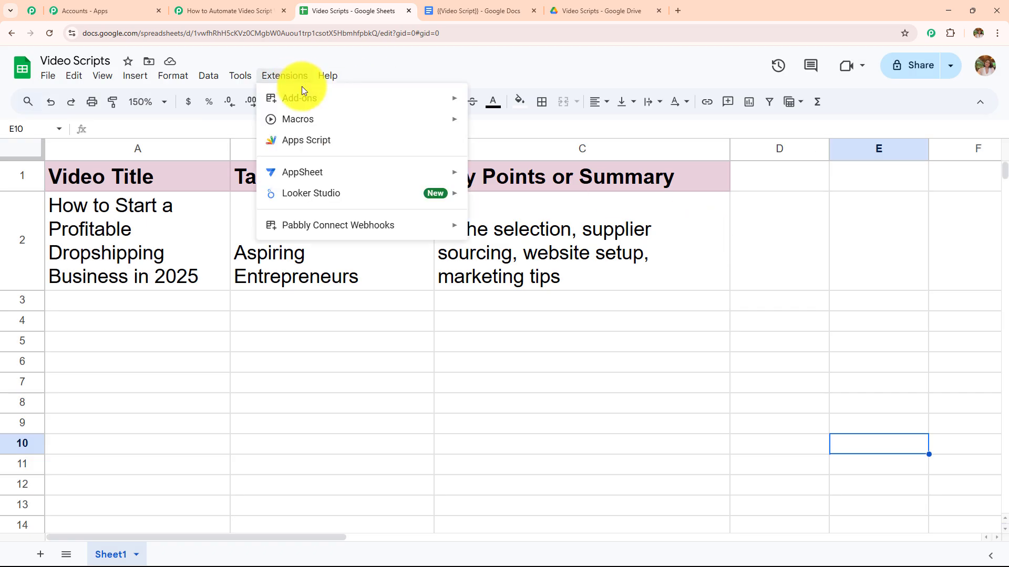
mouse_move(350, 227)
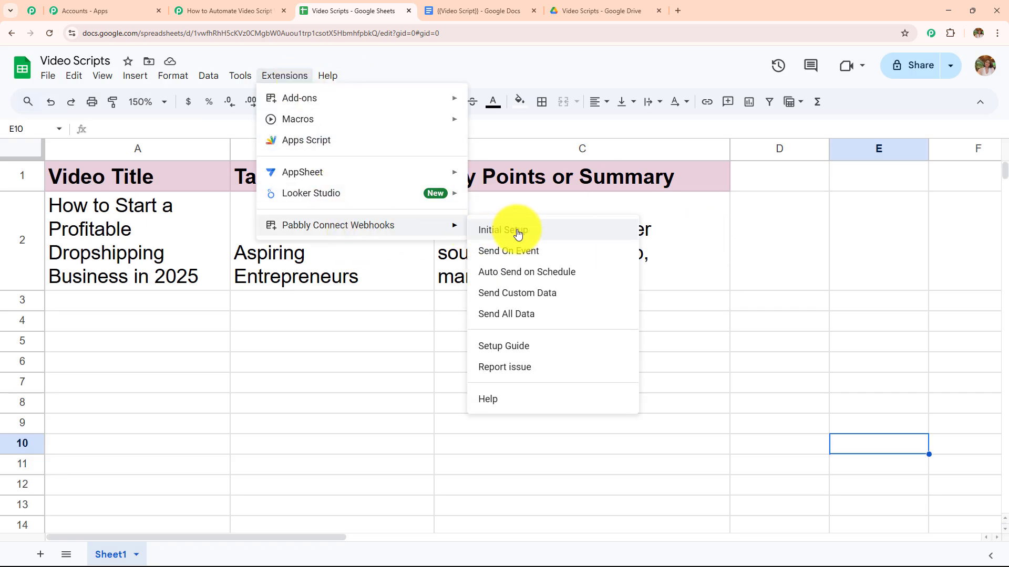
click(540, 236)
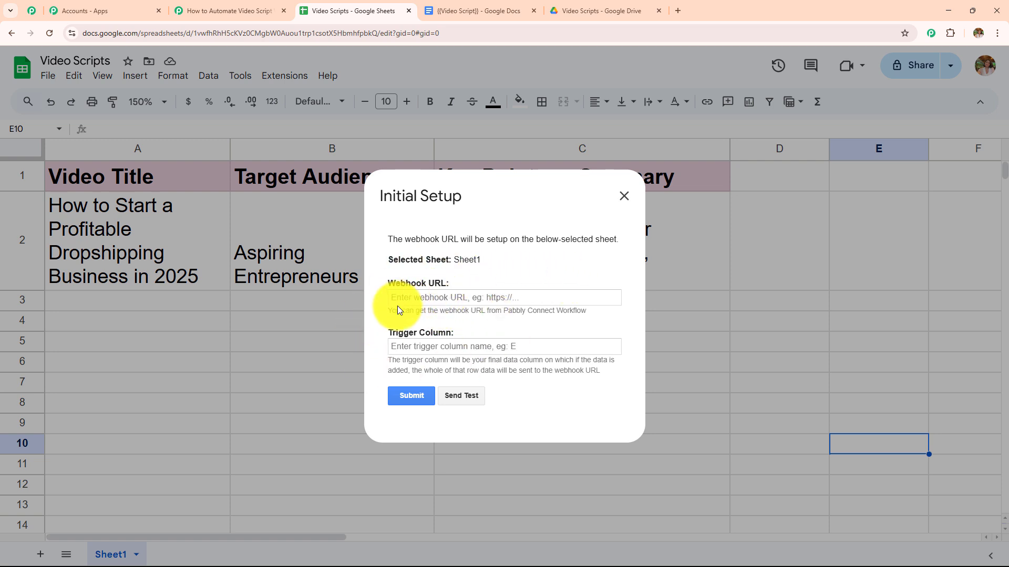
drag(388, 311, 584, 318)
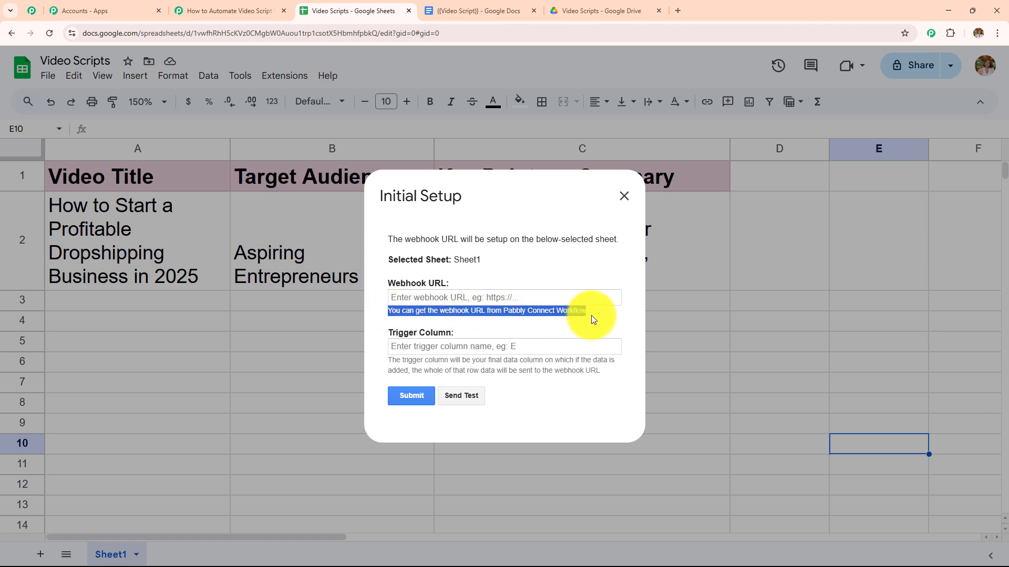
click(250, 5)
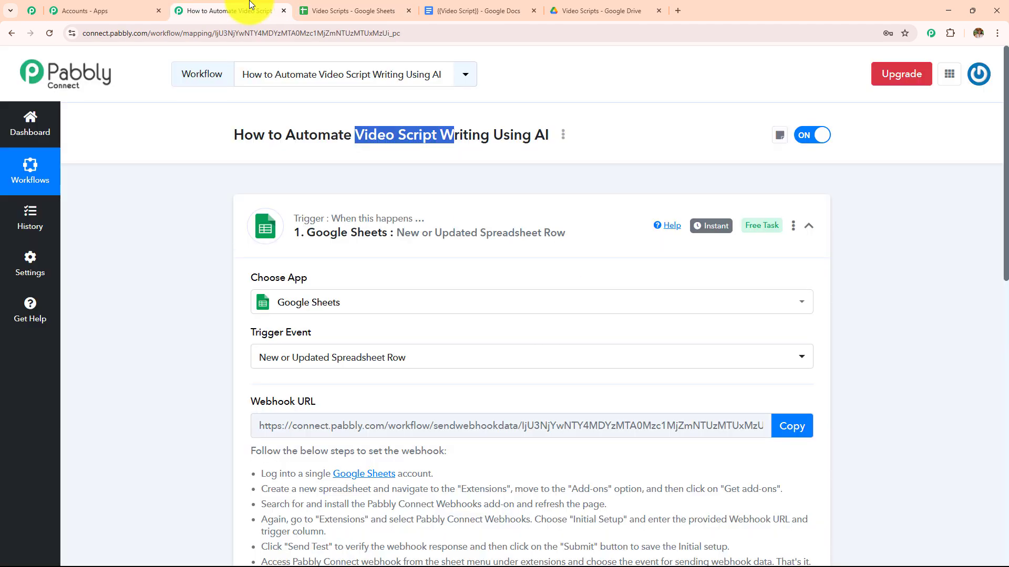
click(792, 426)
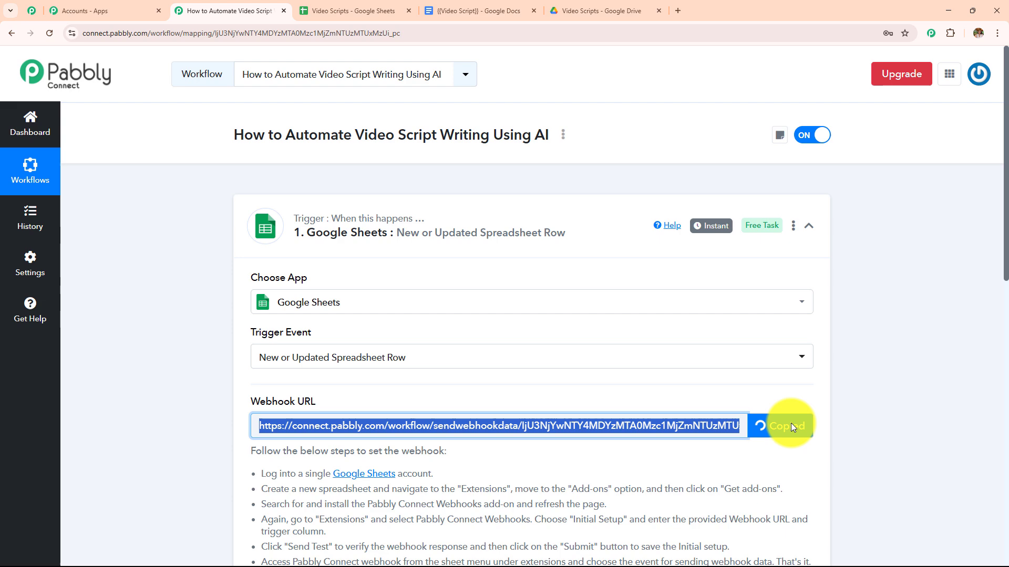
click(384, 13)
click(447, 298)
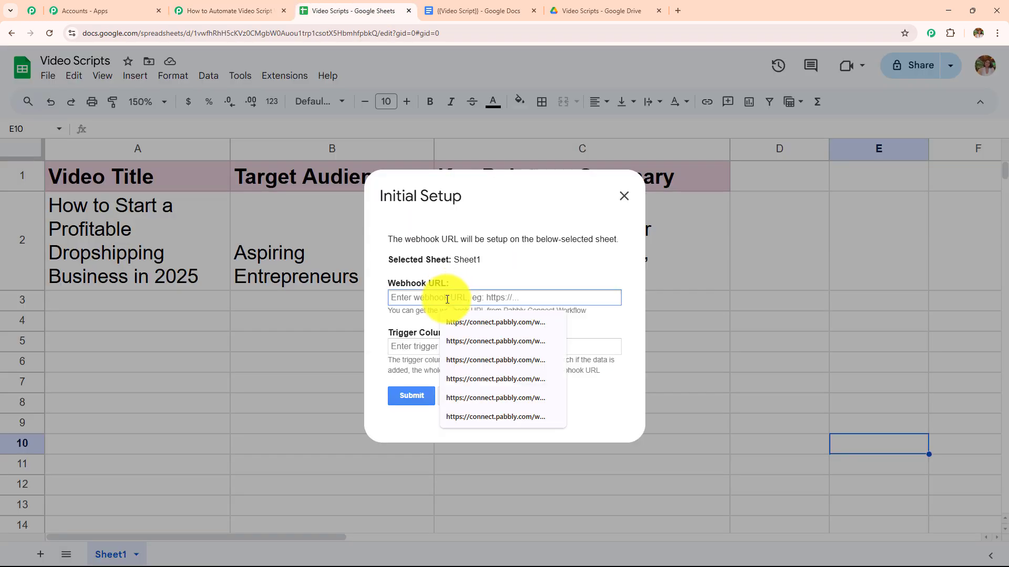
key(ctrl+v)
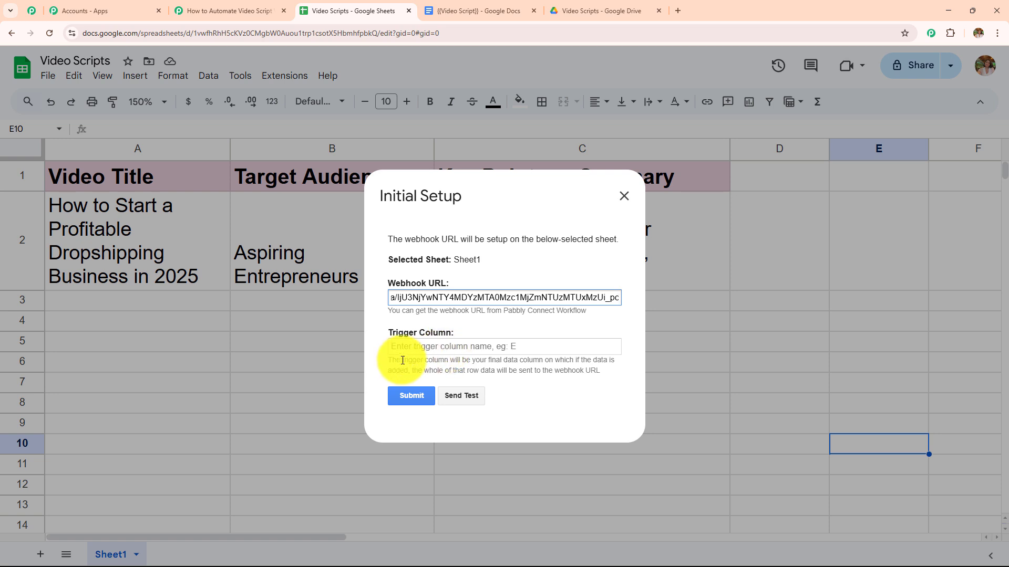
Set the webhook's trigger column to C and send the sheet's row as test data
drag(389, 360, 578, 376)
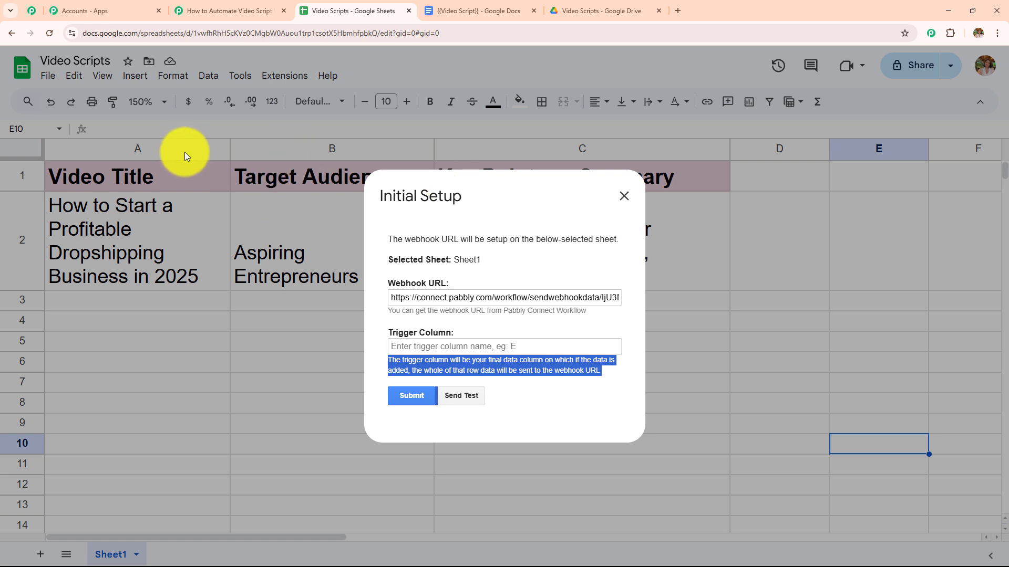
click(484, 349)
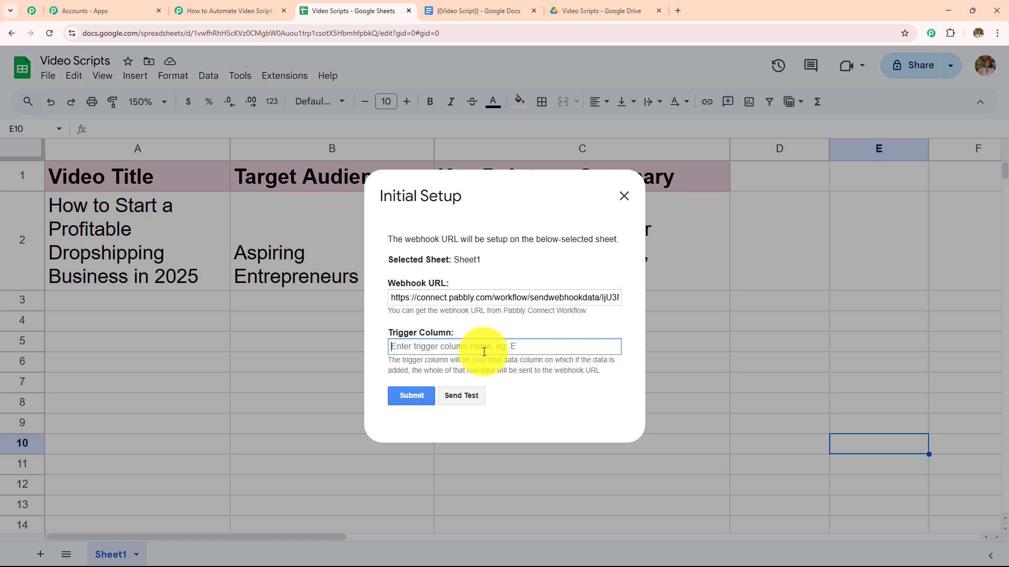
text(C)
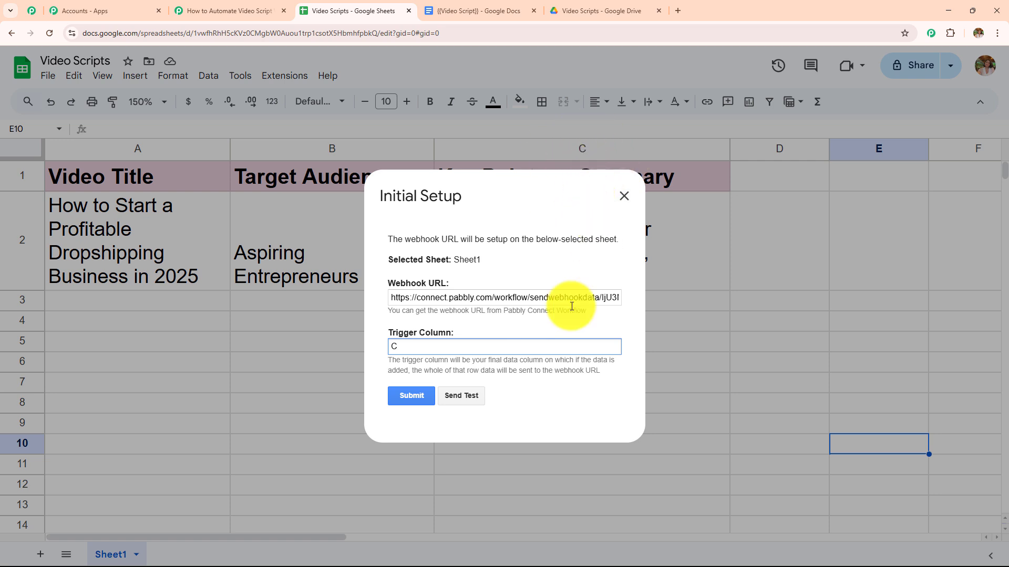
click(468, 395)
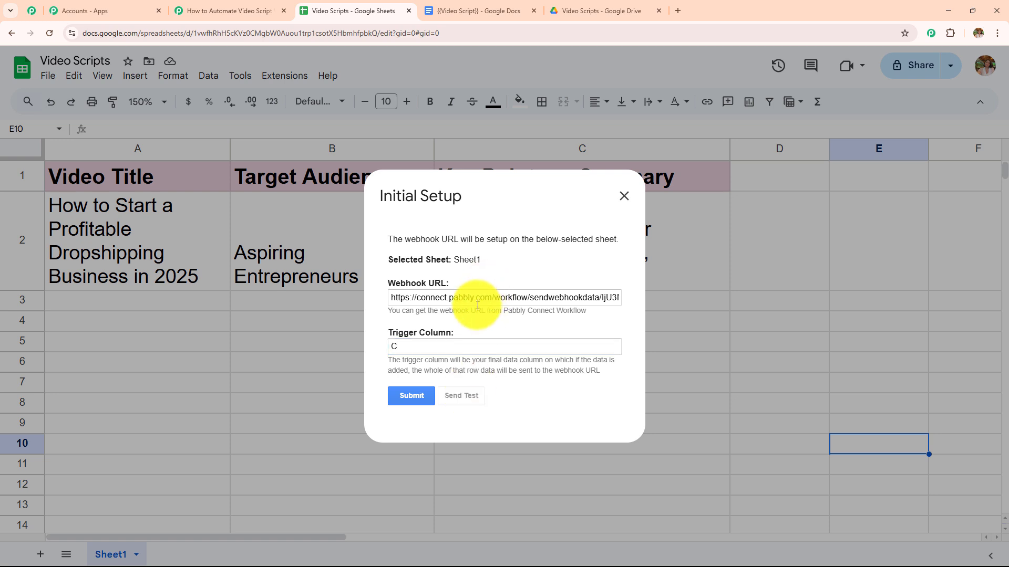
scroll(474, 333, down, 2)
drag(388, 369, 489, 408)
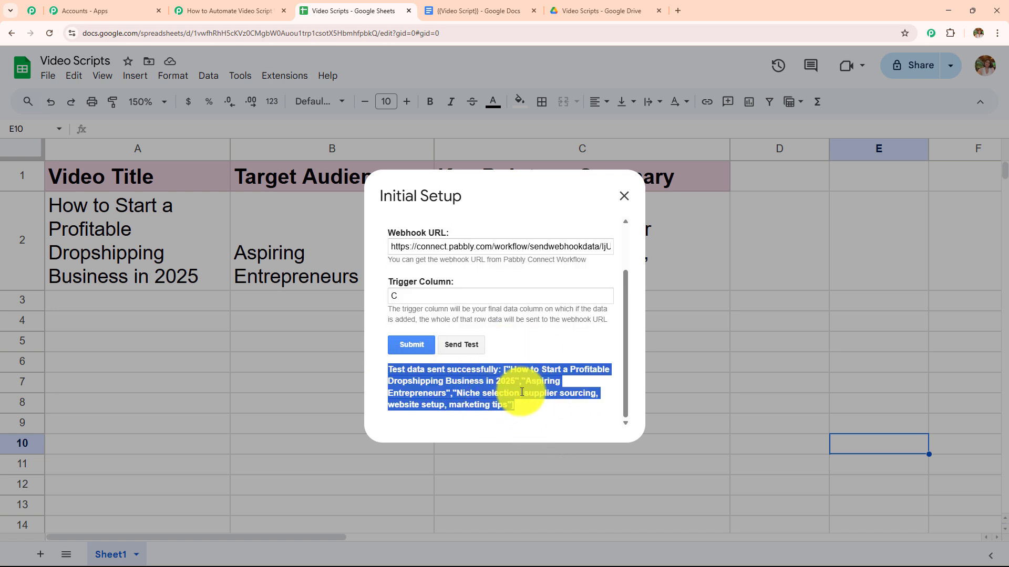
Submit the webhook's initial setup and close its dialog
click(423, 348)
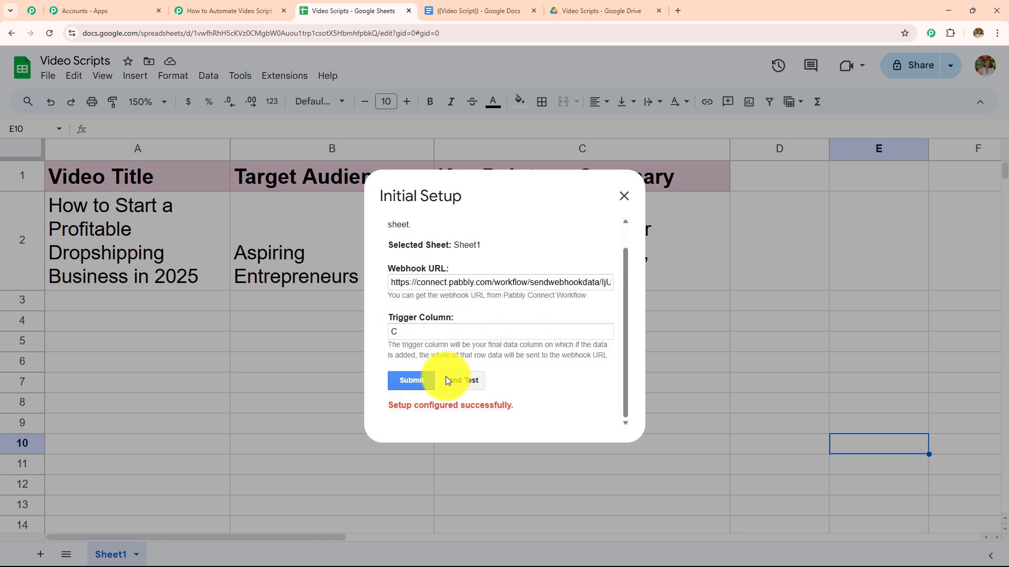
drag(381, 413, 523, 408)
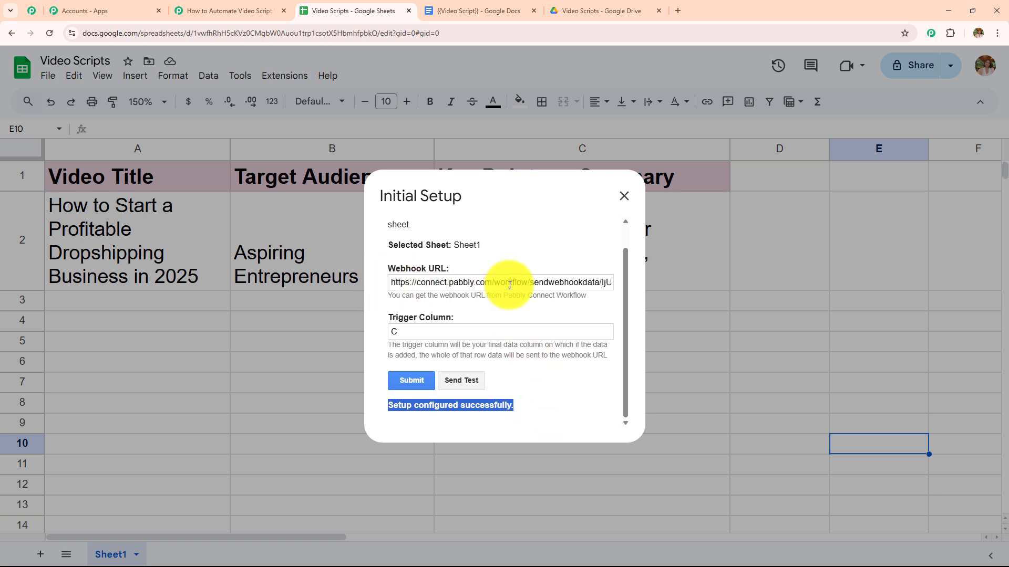
click(624, 202)
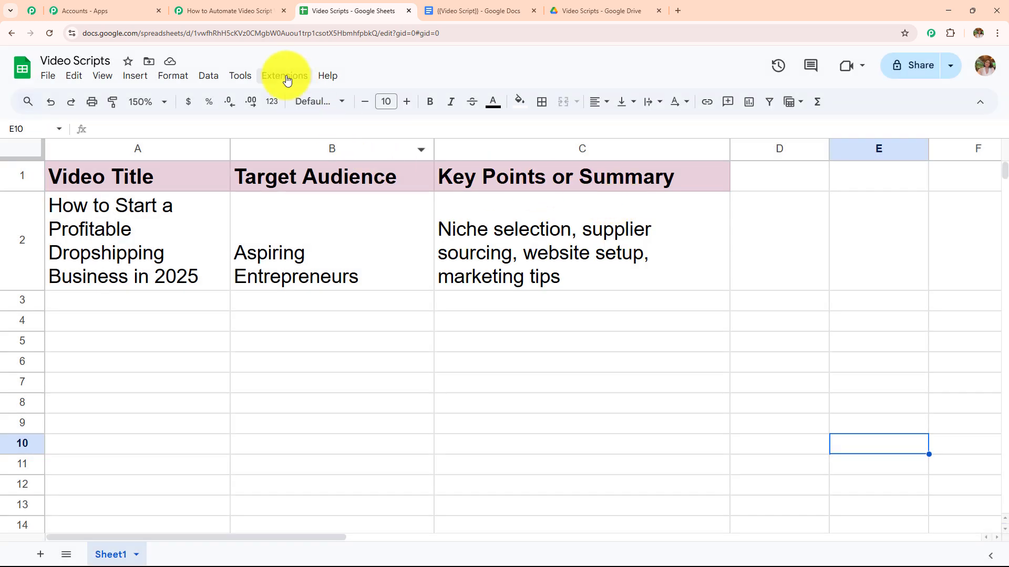
Enable Send On Event for the Pabbly Connect Webhooks add-on and check that the option is ticked
click(286, 78)
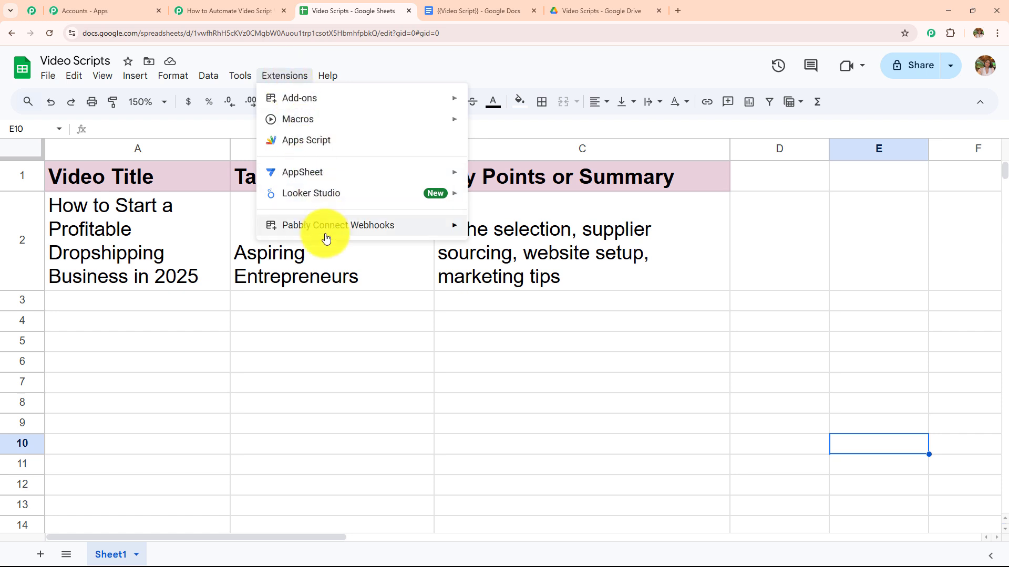
mouse_move(322, 235)
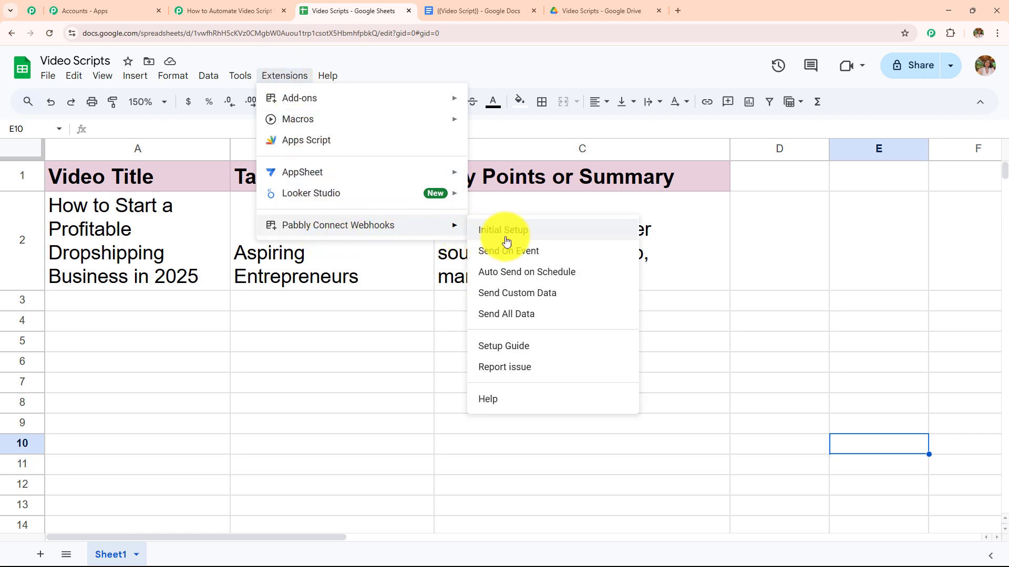
click(517, 259)
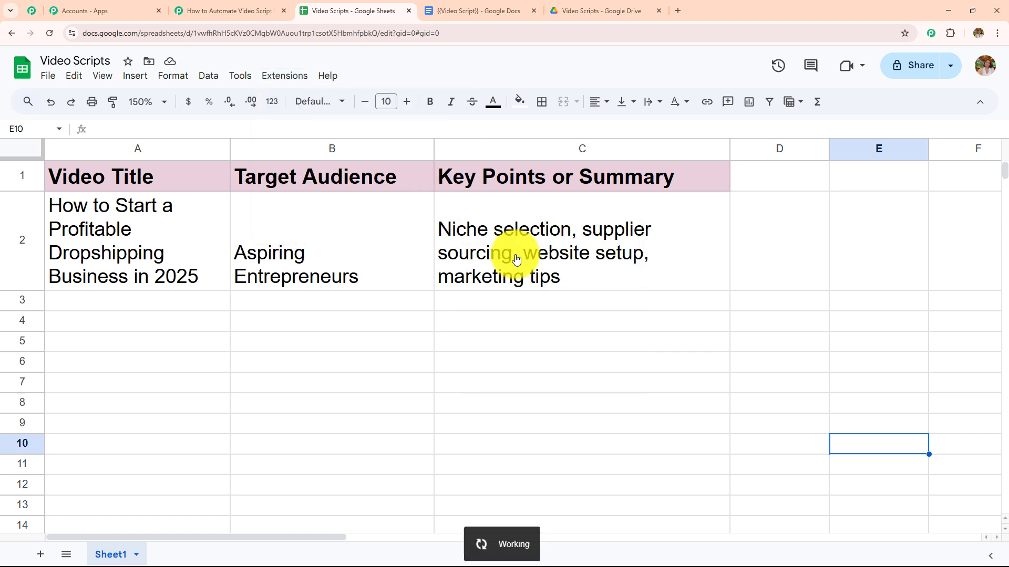
click(281, 80)
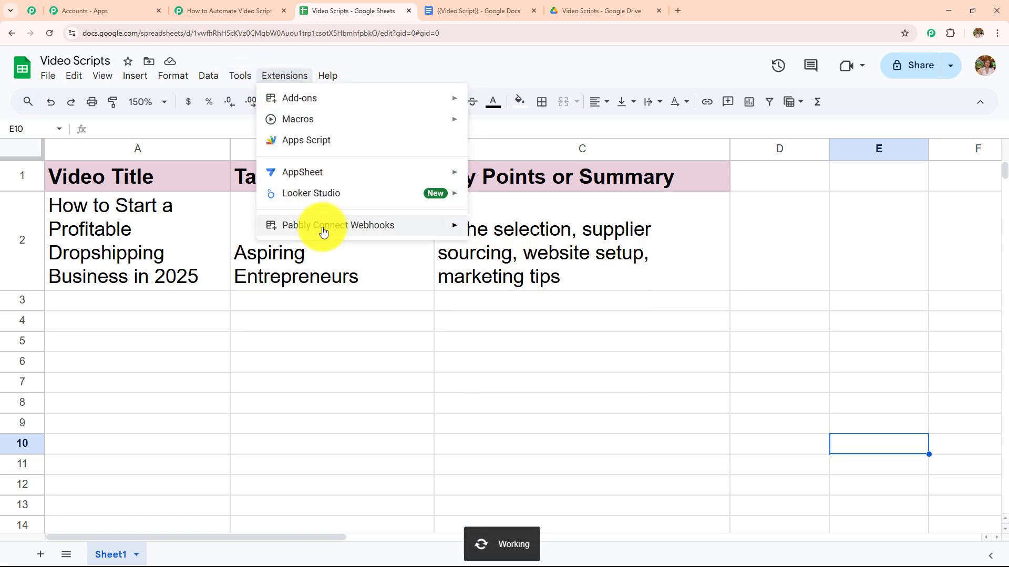
mouse_move(450, 227)
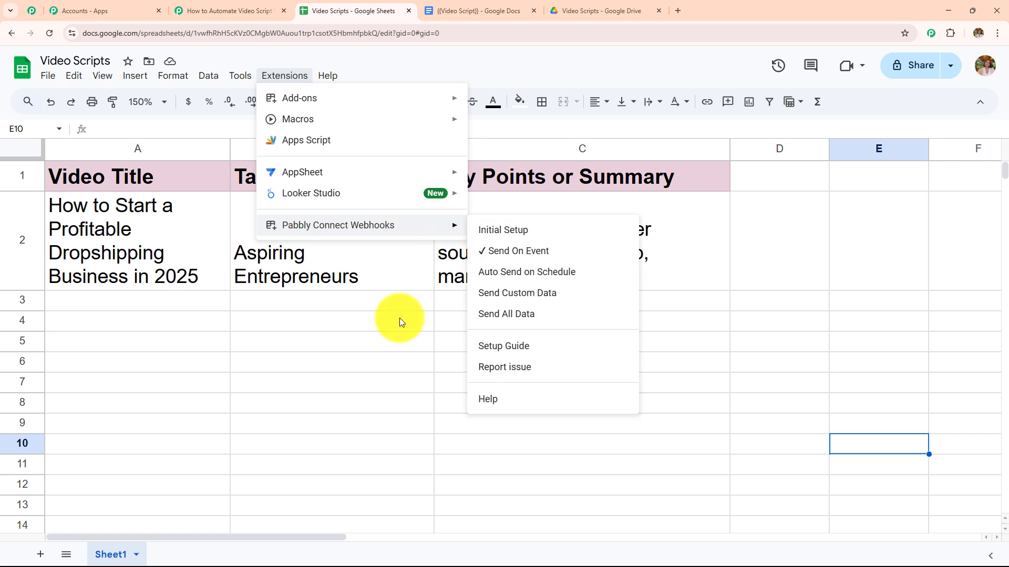
click(390, 360)
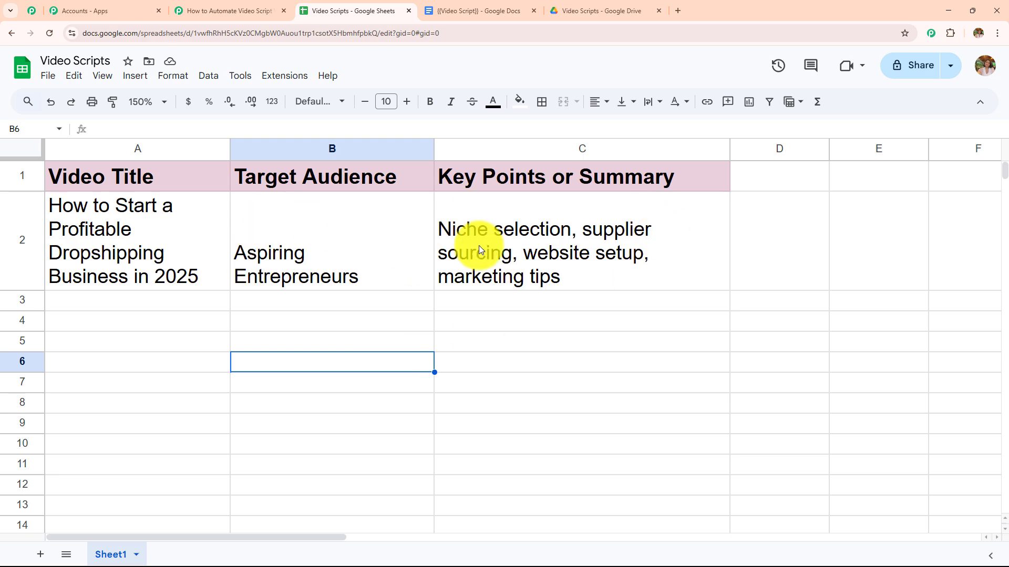
Switch to the Pabbly Connect workflow and examine the trigger's received response: video title, target audience, spreadsheet details and key points
click(226, 11)
scroll(362, 218, down, 5)
scroll(315, 210, down, 4)
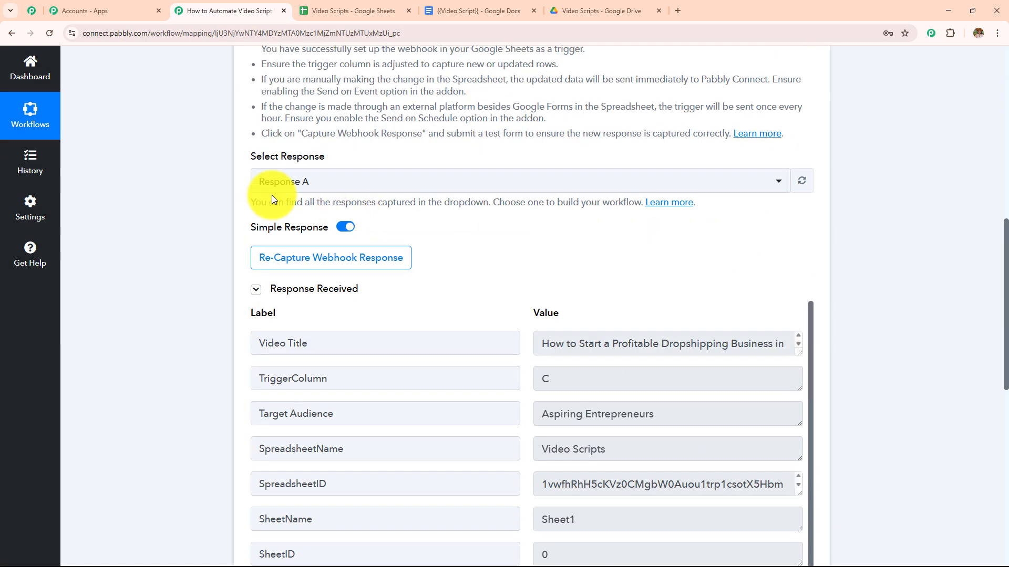
scroll(610, 186, down, 3)
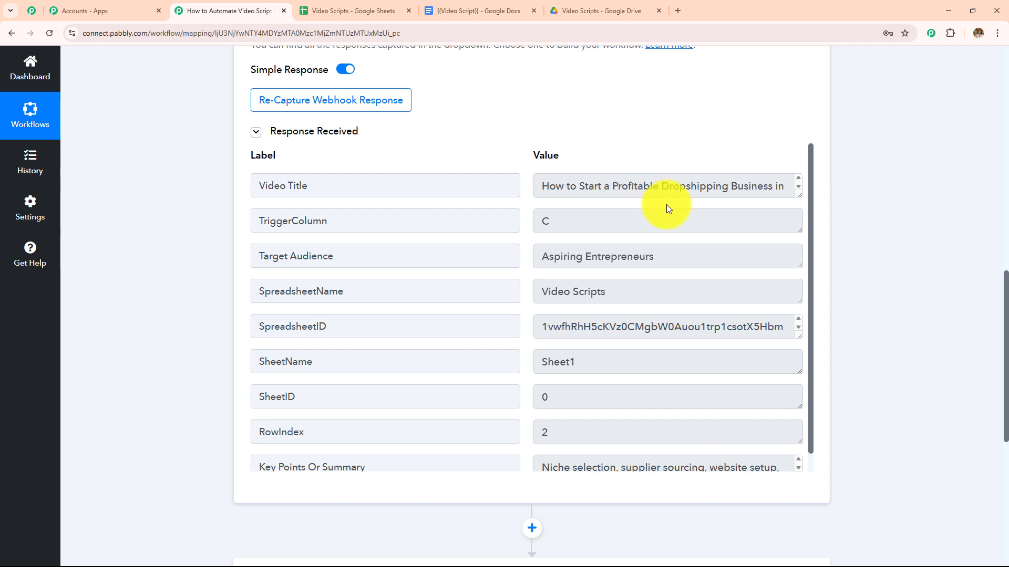
drag(796, 193, 792, 231)
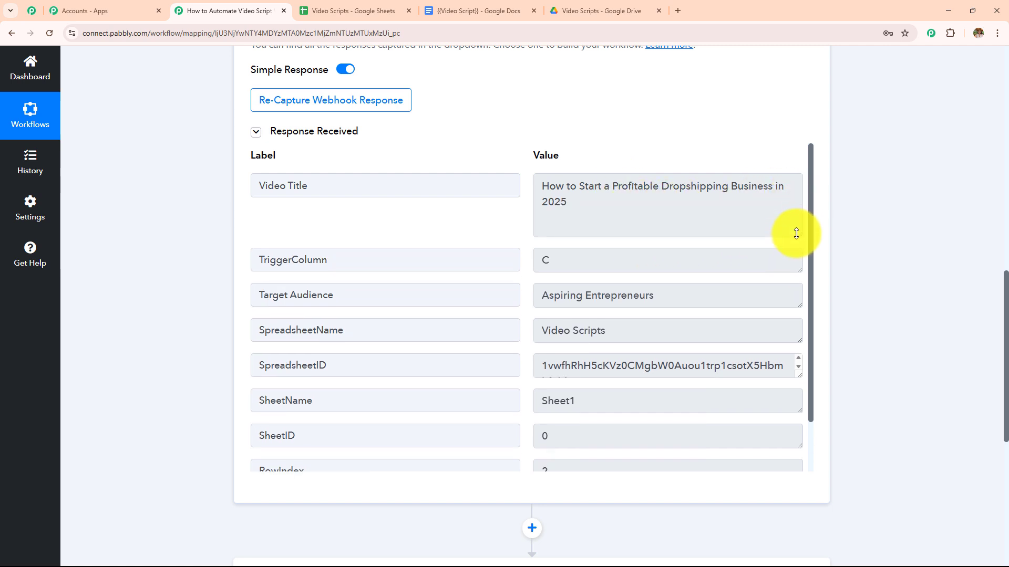
scroll(563, 244, down, 1)
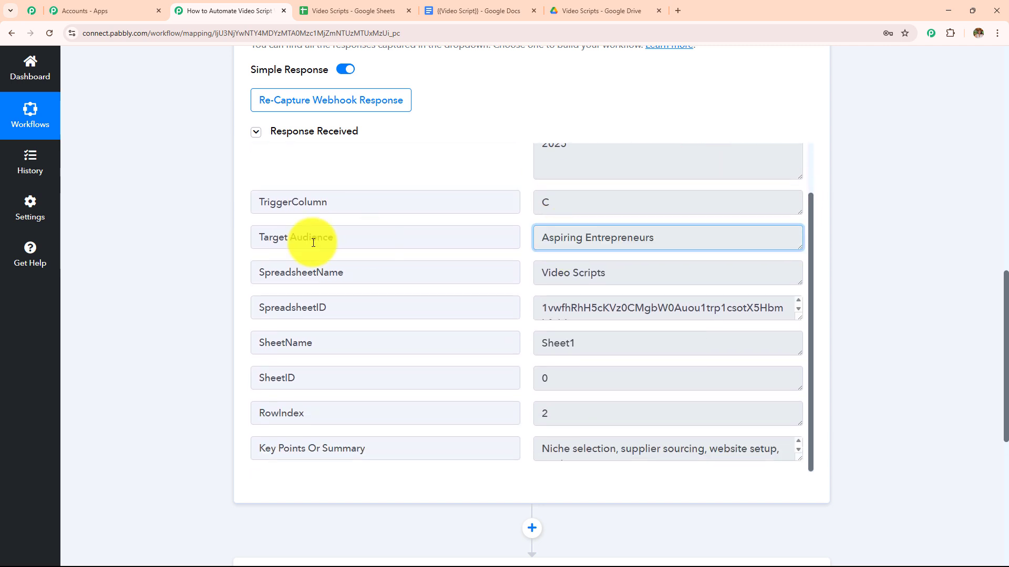
triple_click(316, 239)
triple_click(687, 243)
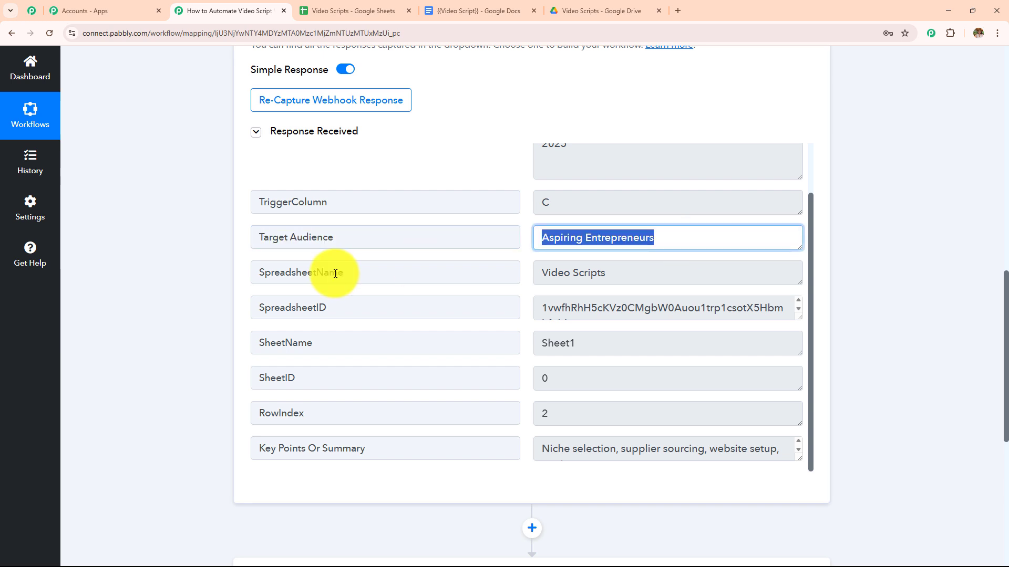
triple_click(367, 271)
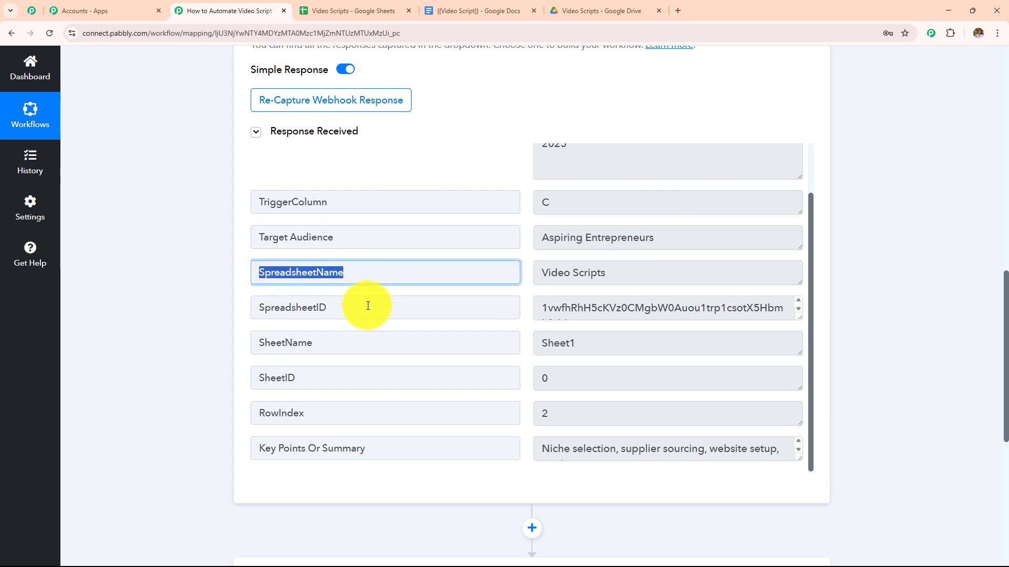
scroll(362, 315, down, 3)
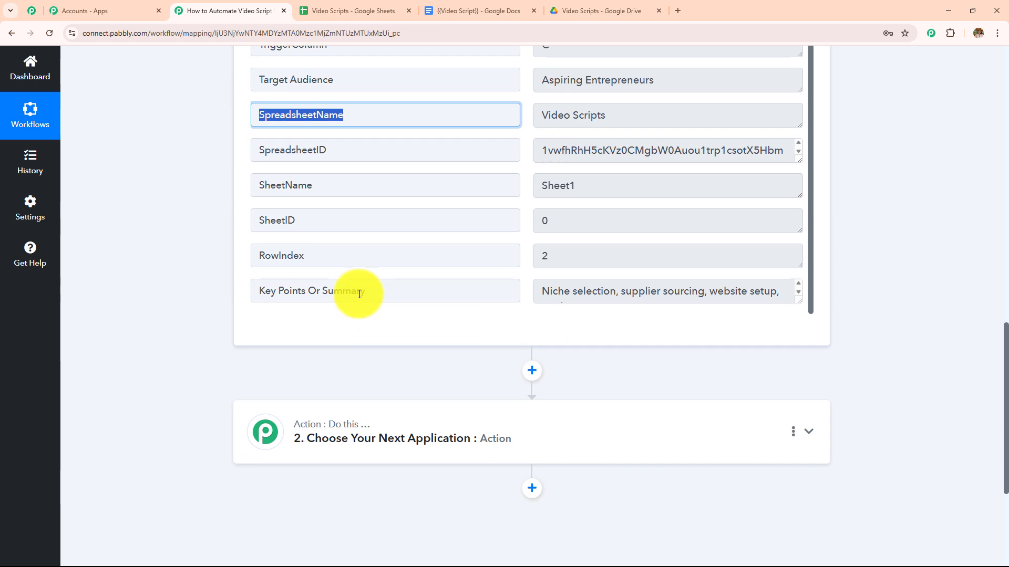
triple_click(354, 292)
Review the Google Sheets trigger's app, event and webhook settings alongside the Video Scripts sheet and the workflow title
scroll(855, 282, up, 7)
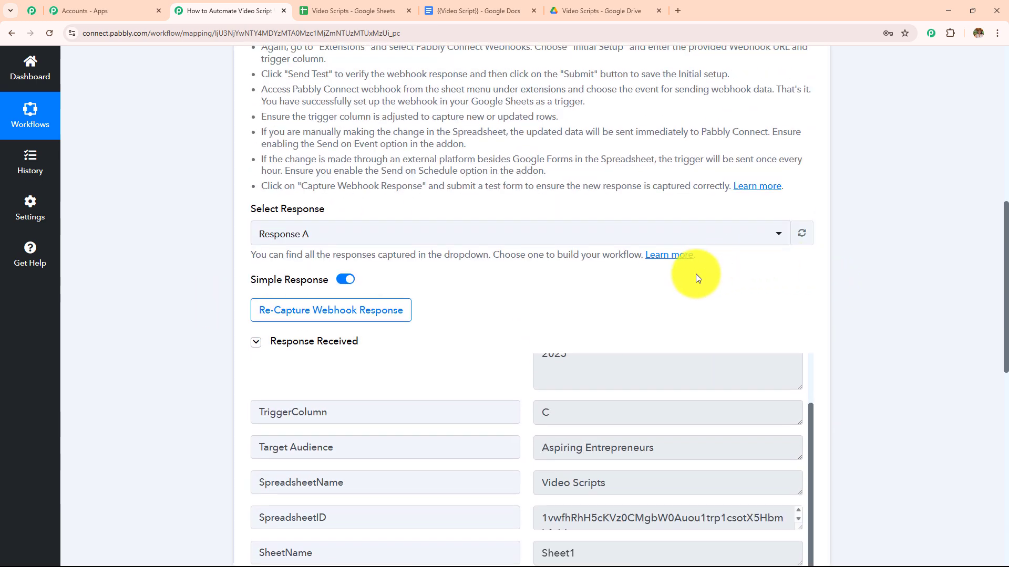
scroll(431, 334, up, 4)
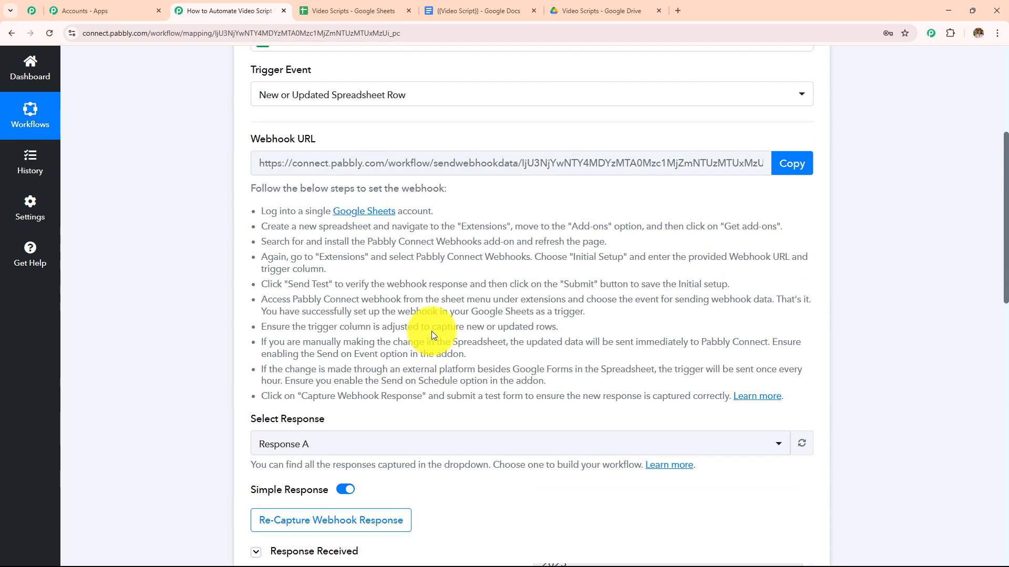
scroll(431, 331, up, 2)
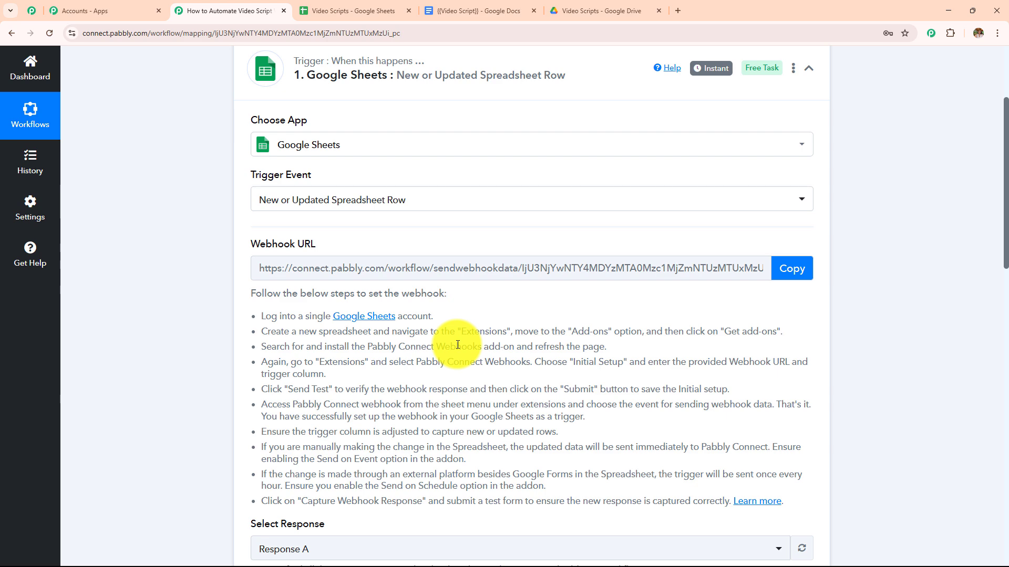
scroll(458, 345, up, 3)
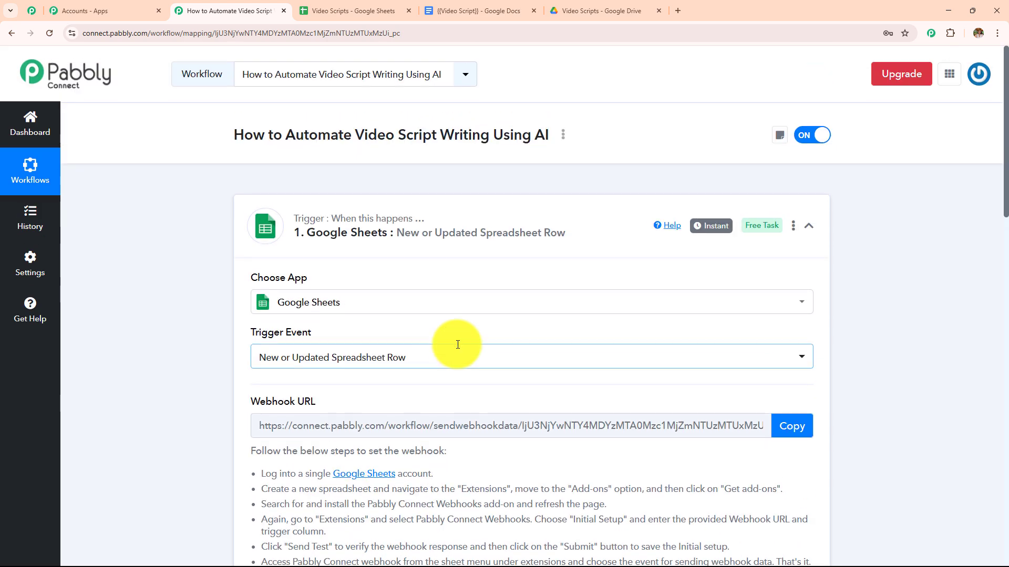
click(374, 5)
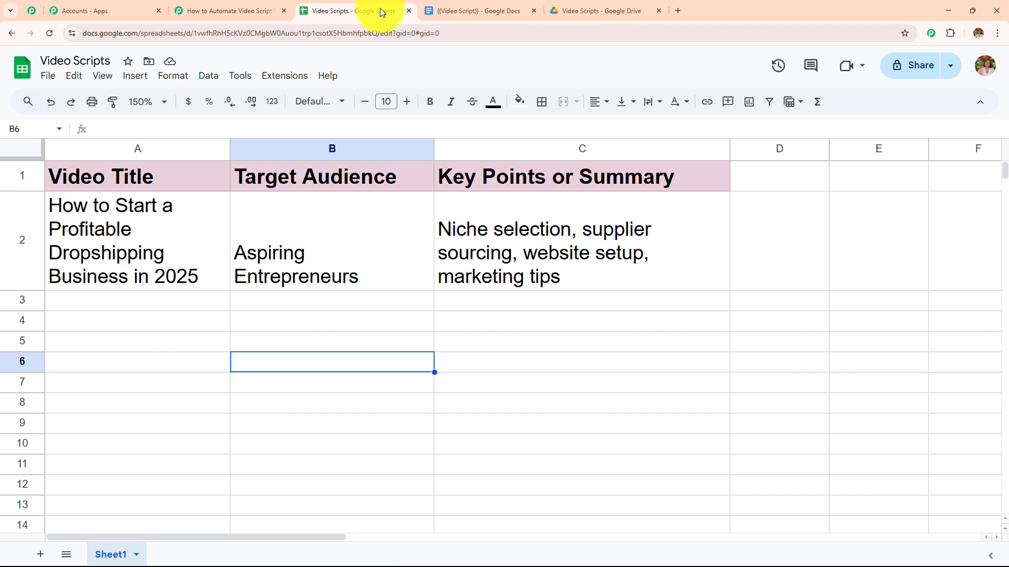
click(219, 7)
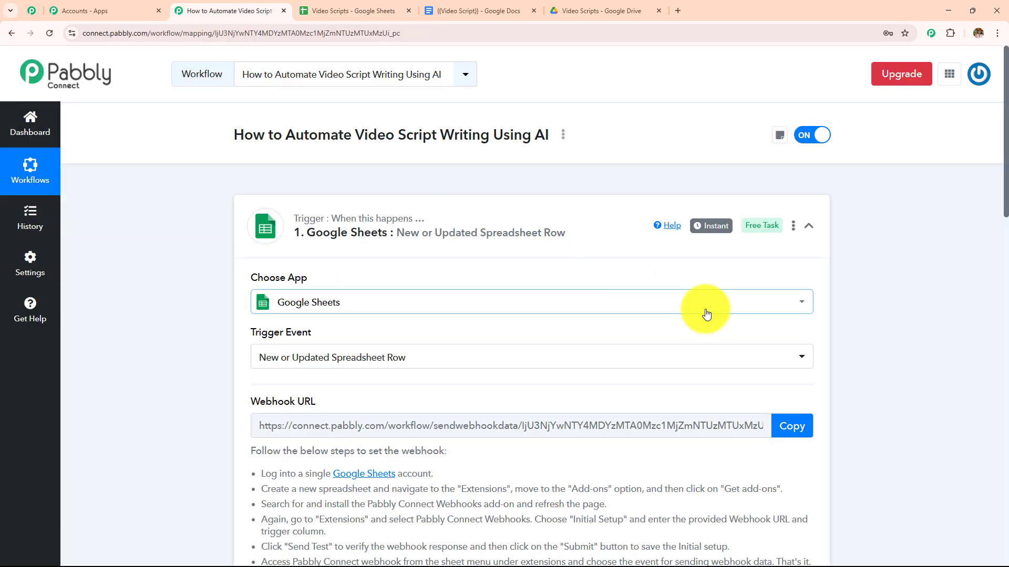
scroll(705, 308, down, 3)
scroll(705, 308, down, 5)
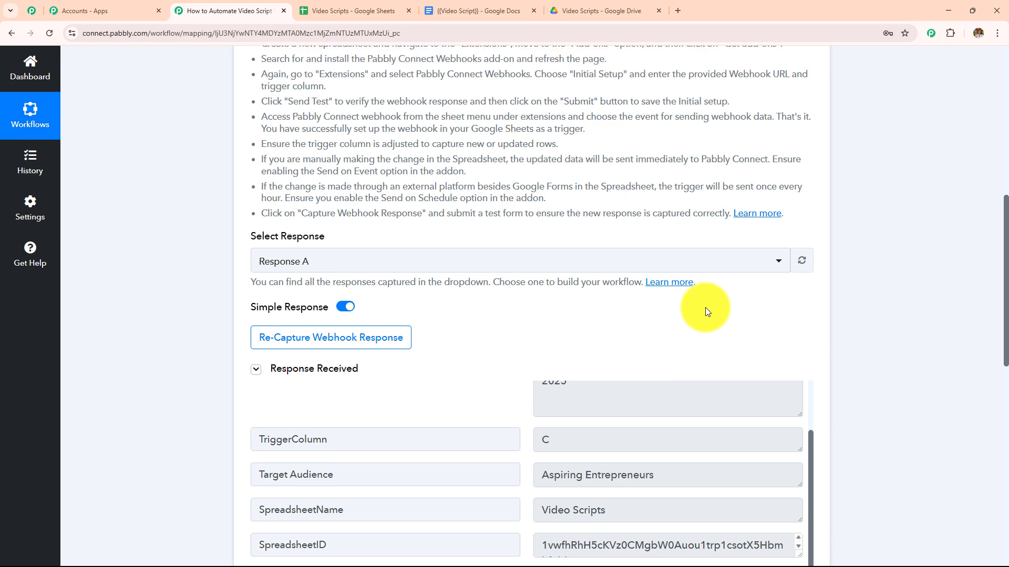
scroll(705, 307, up, 8)
scroll(705, 308, up, 1)
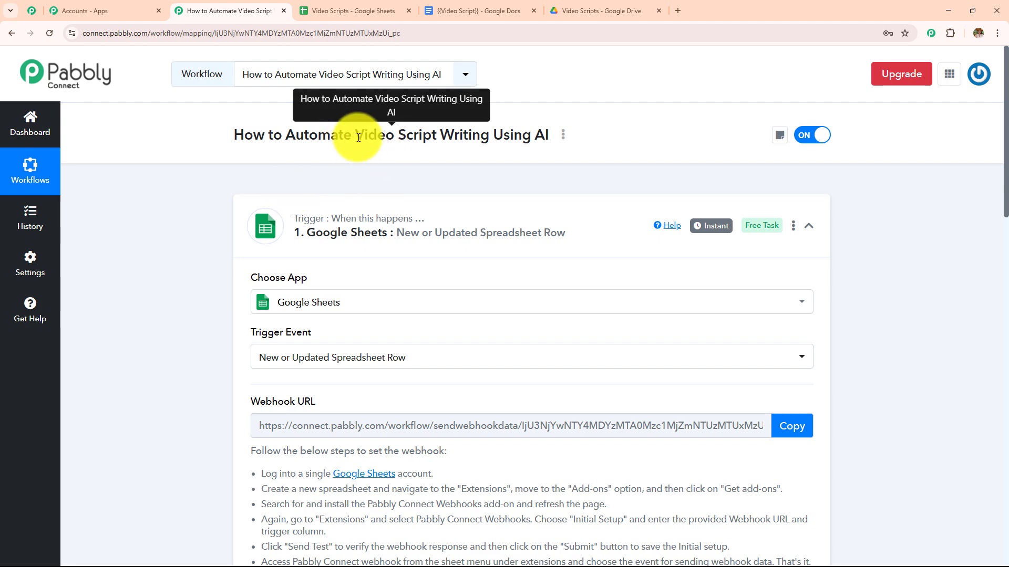
drag(354, 135, 494, 149)
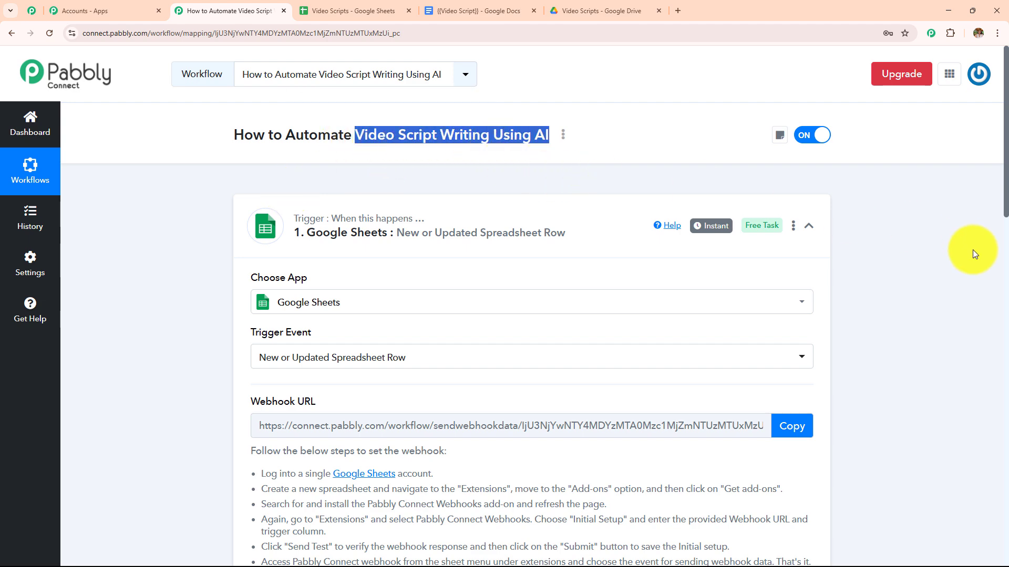
Set the workflow's second step to OpenAI (ChatGPT, DALL-E, Whisper) with the ChatGPT action event and open its account connection settings
scroll(944, 295, down, 18)
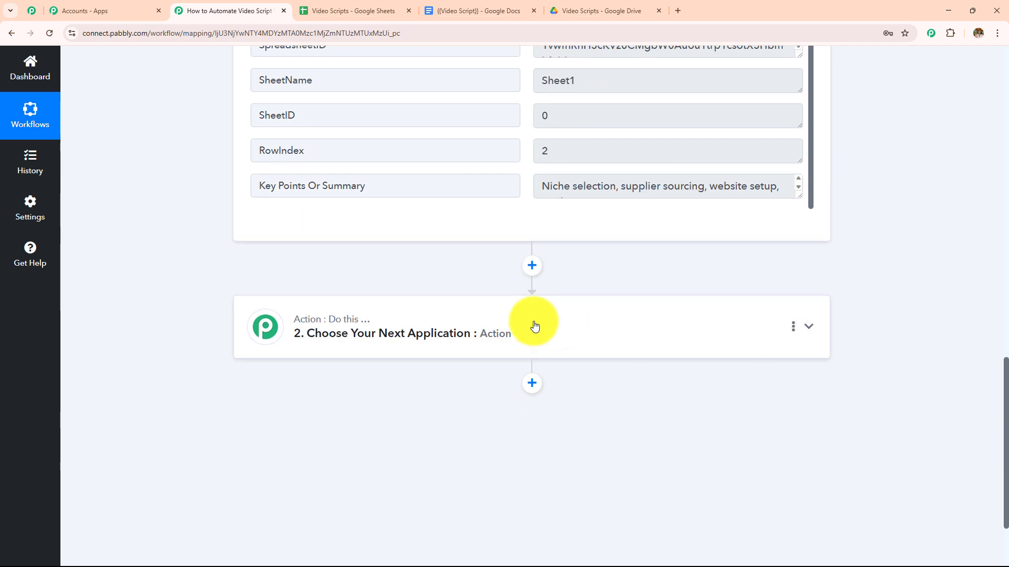
click(534, 326)
click(481, 271)
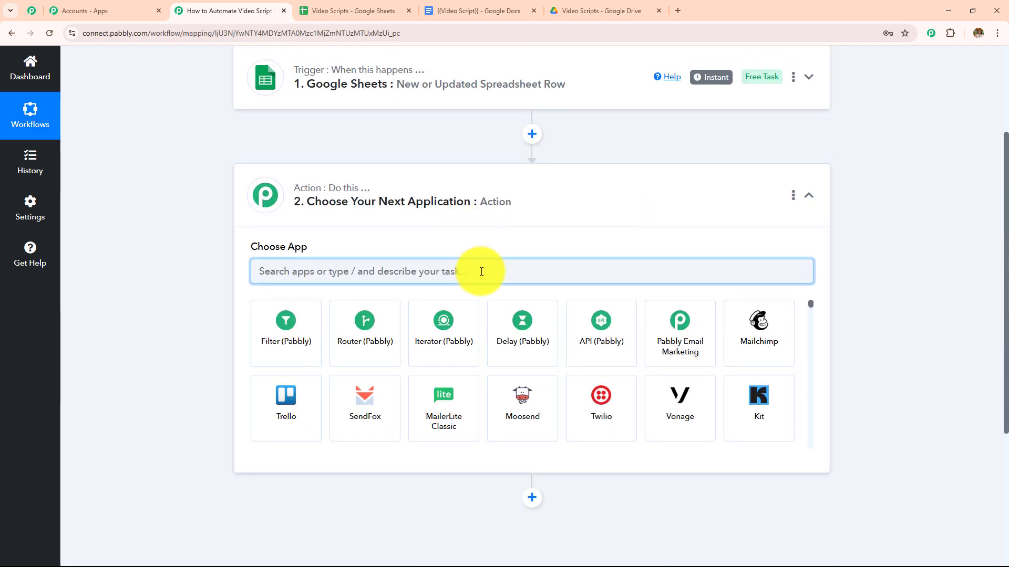
text(Ope)
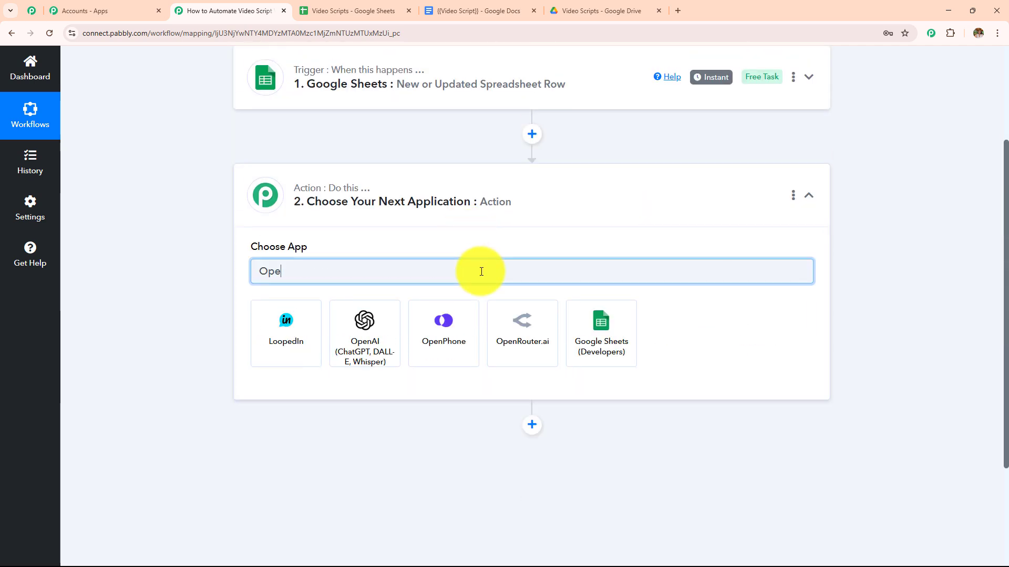
click(387, 333)
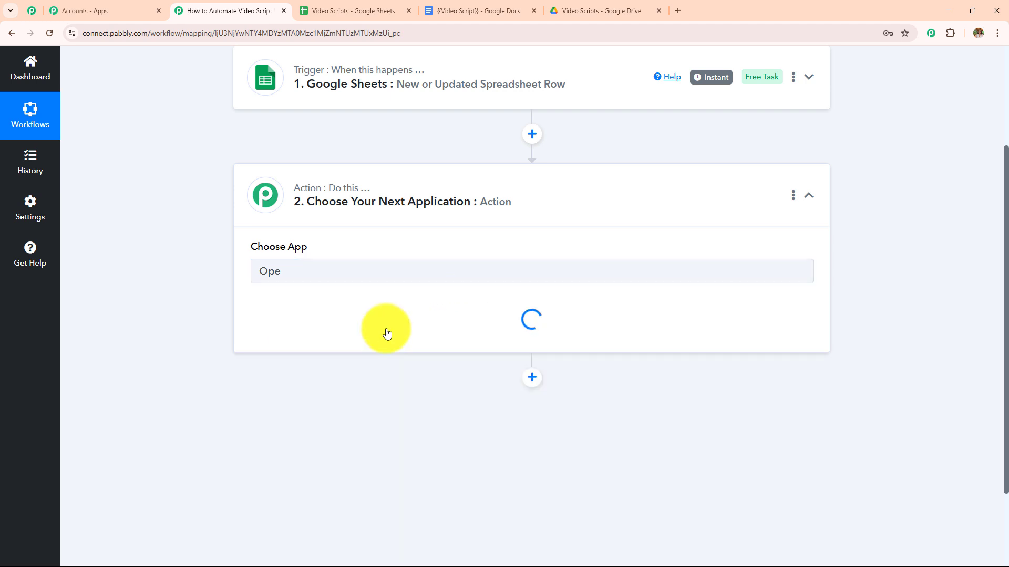
click(356, 326)
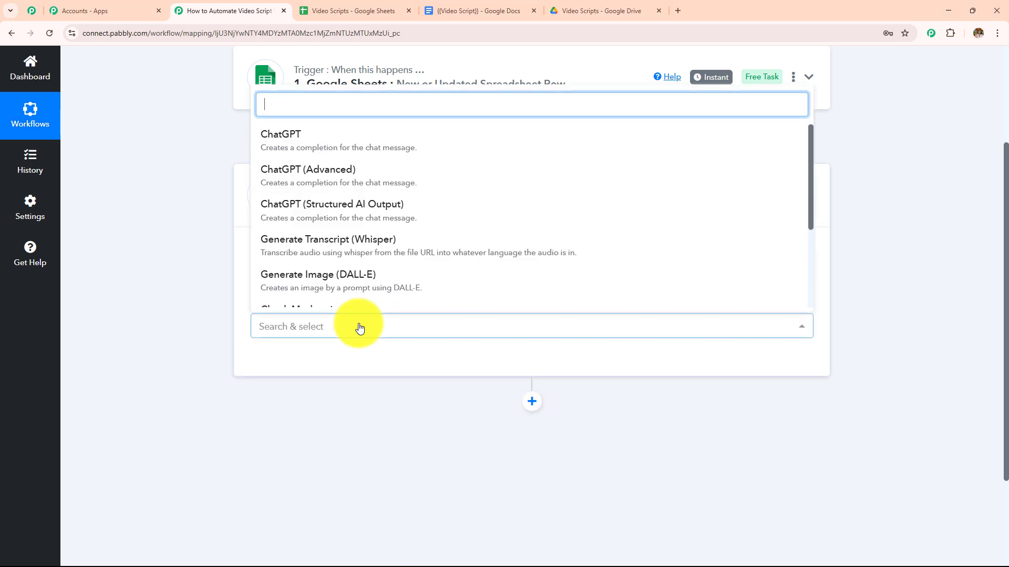
click(357, 151)
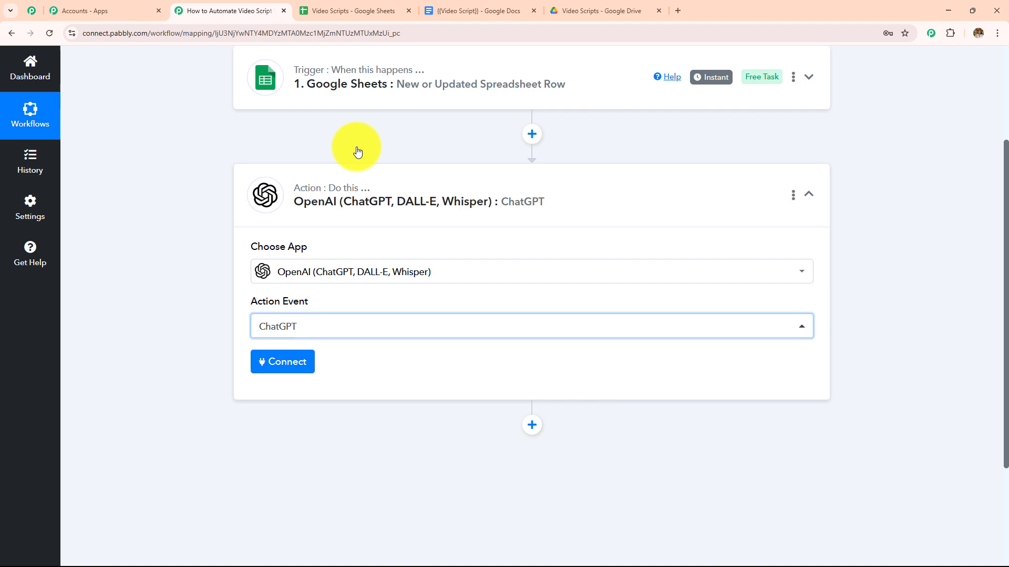
click(294, 368)
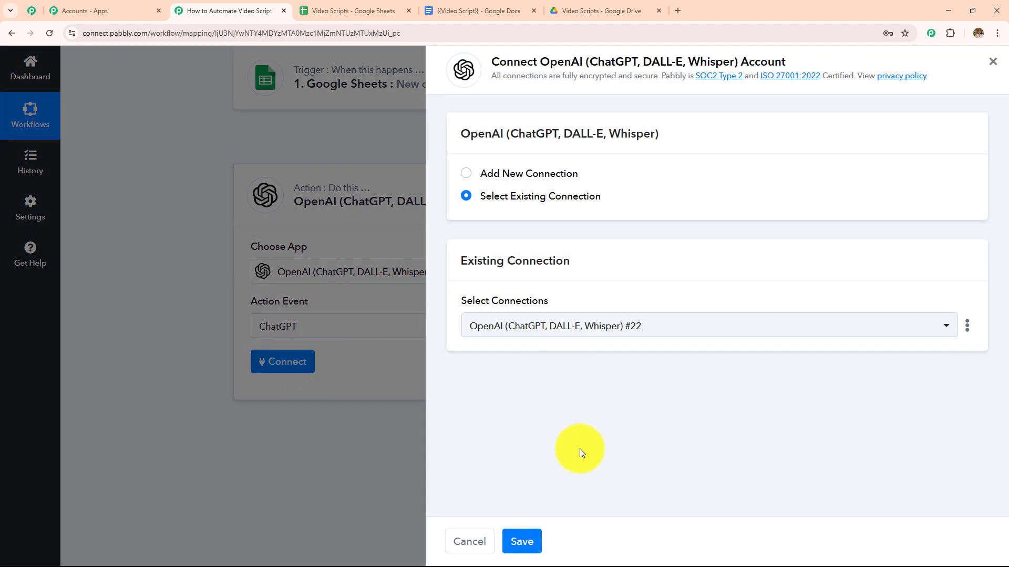
Choose to add a new OpenAI connection, read the token instructions and open the OpenAI API Keys page
click(464, 175)
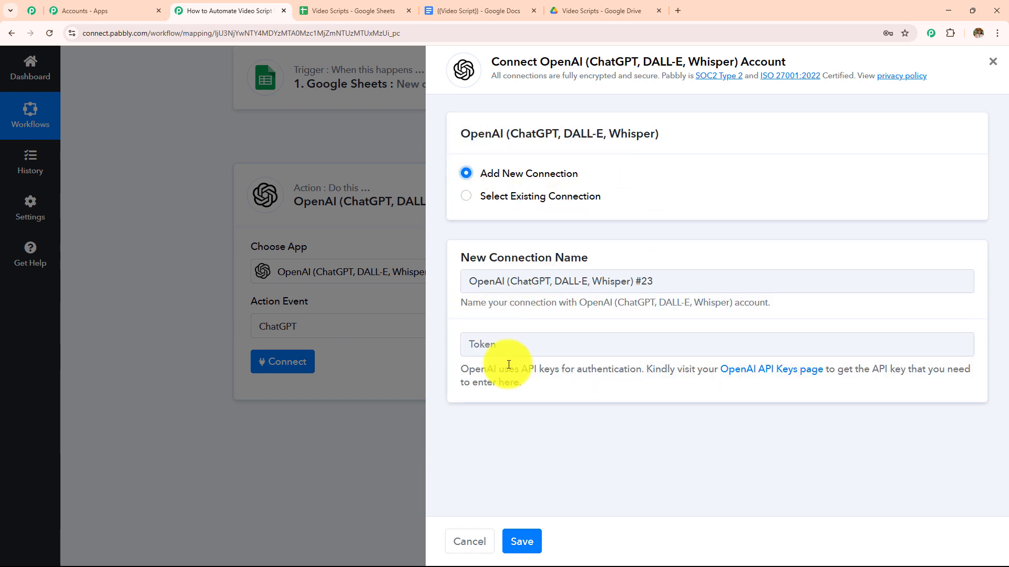
triple_click(541, 385)
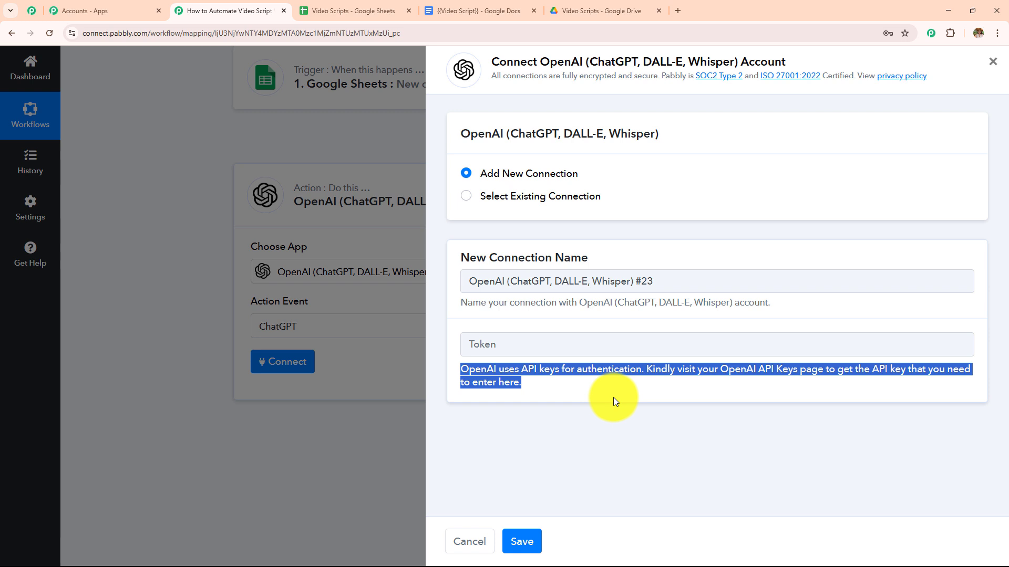
click(614, 389)
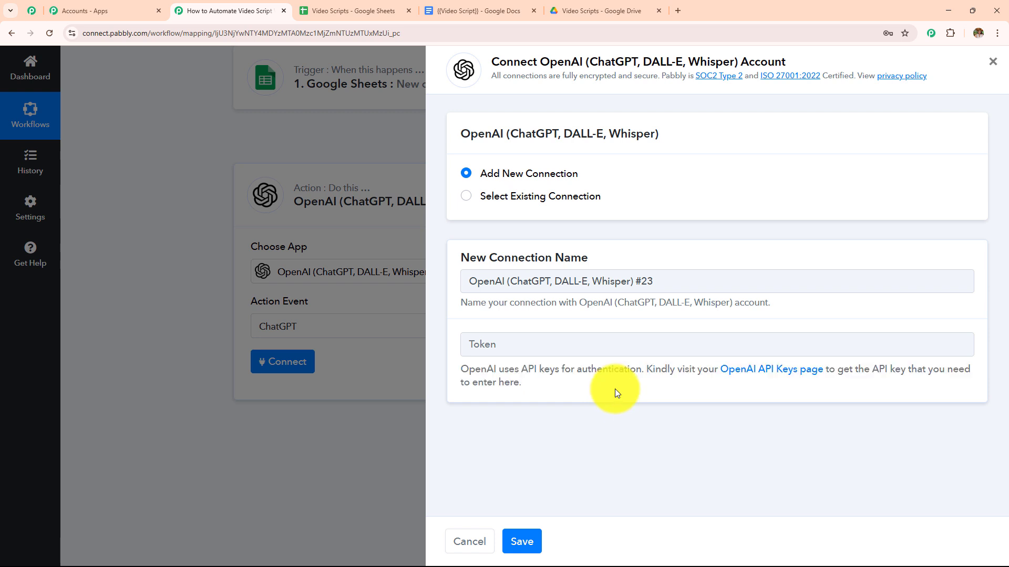
click(763, 373)
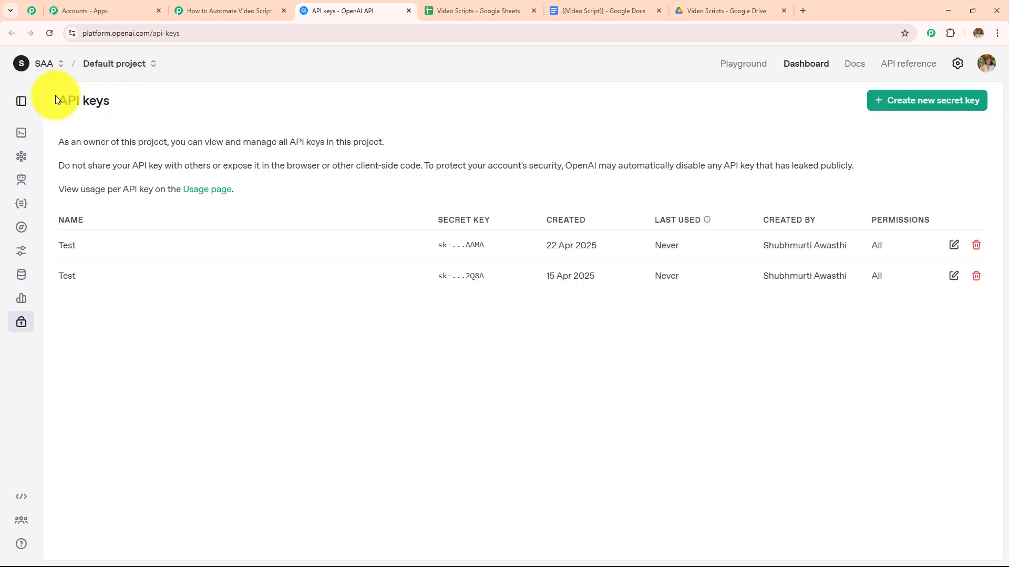
Fill in a new OpenAI secret key form with the name Test and Default project, and dismiss it without creating the key
drag(56, 99, 273, 105)
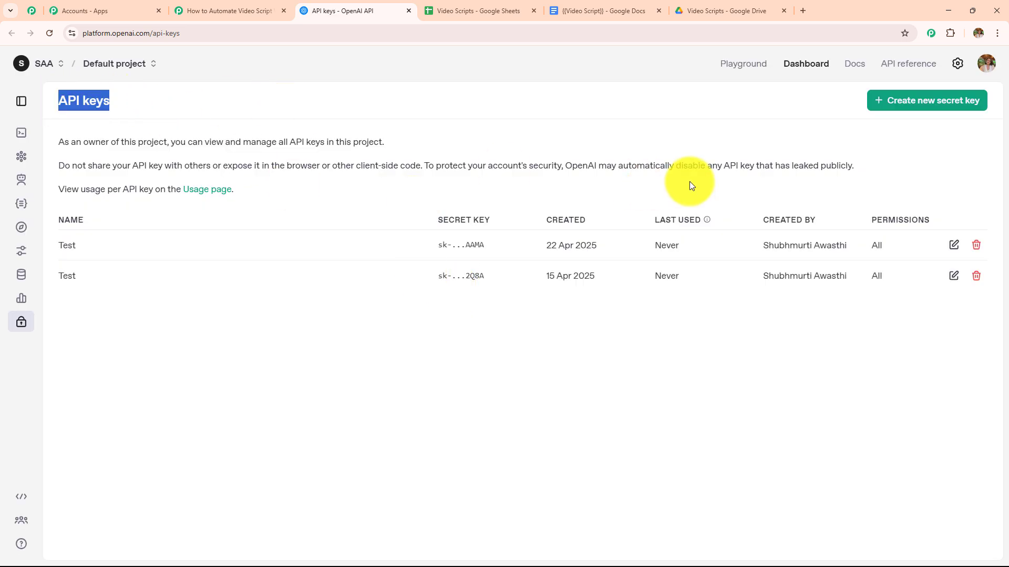
click(926, 115)
click(441, 301)
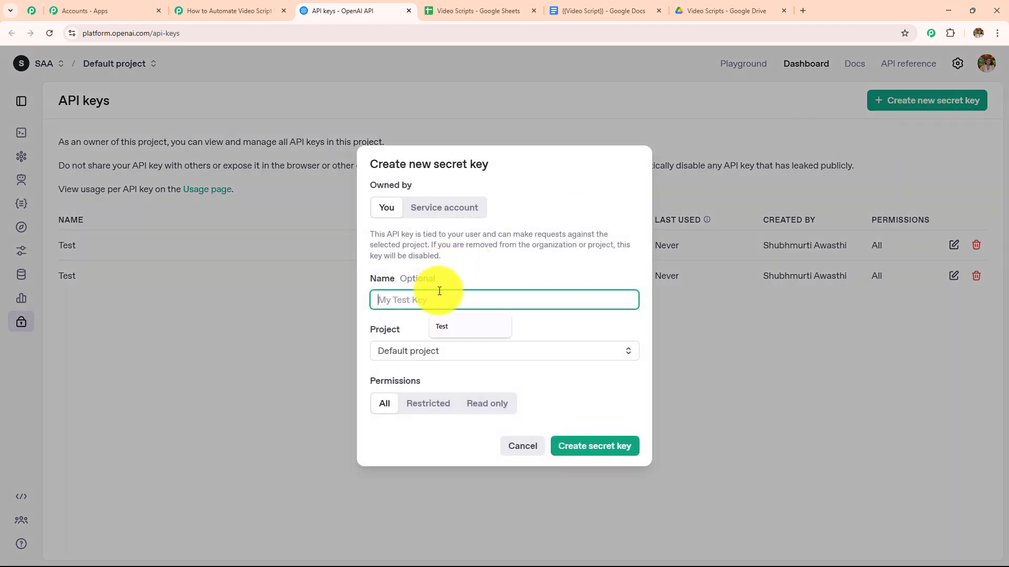
click(452, 327)
drag(420, 300, 341, 301)
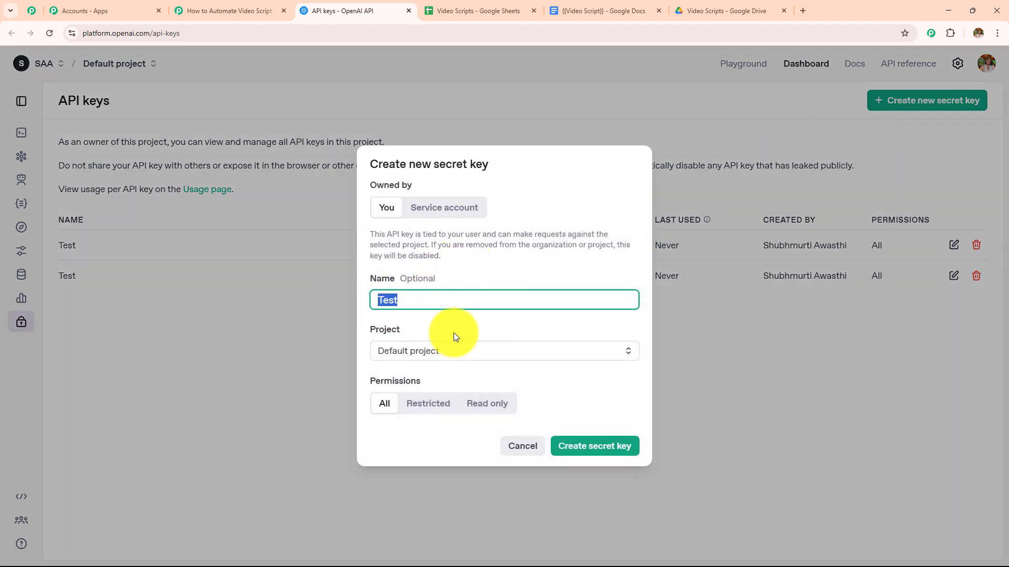
click(478, 351)
click(478, 378)
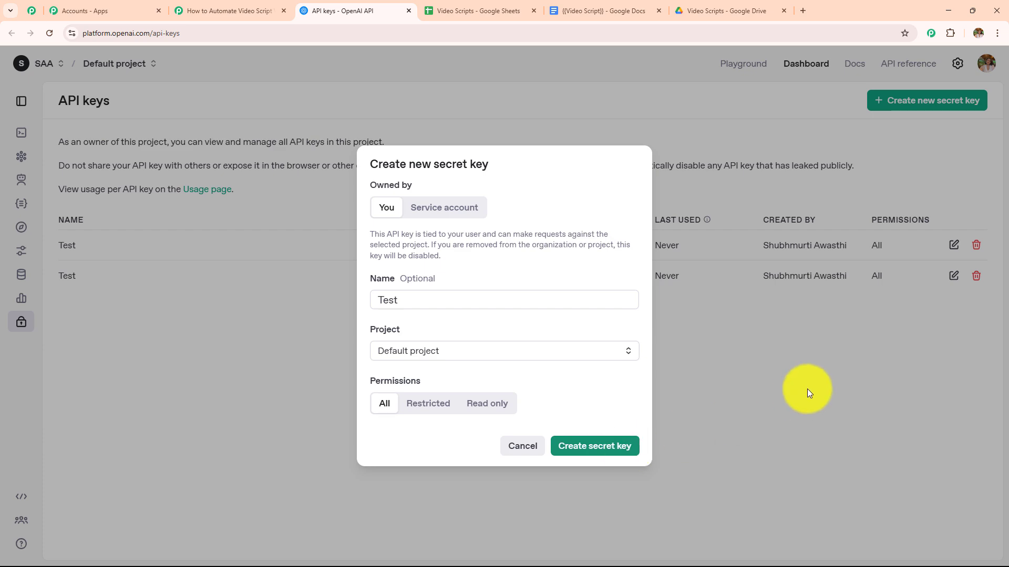
click(807, 389)
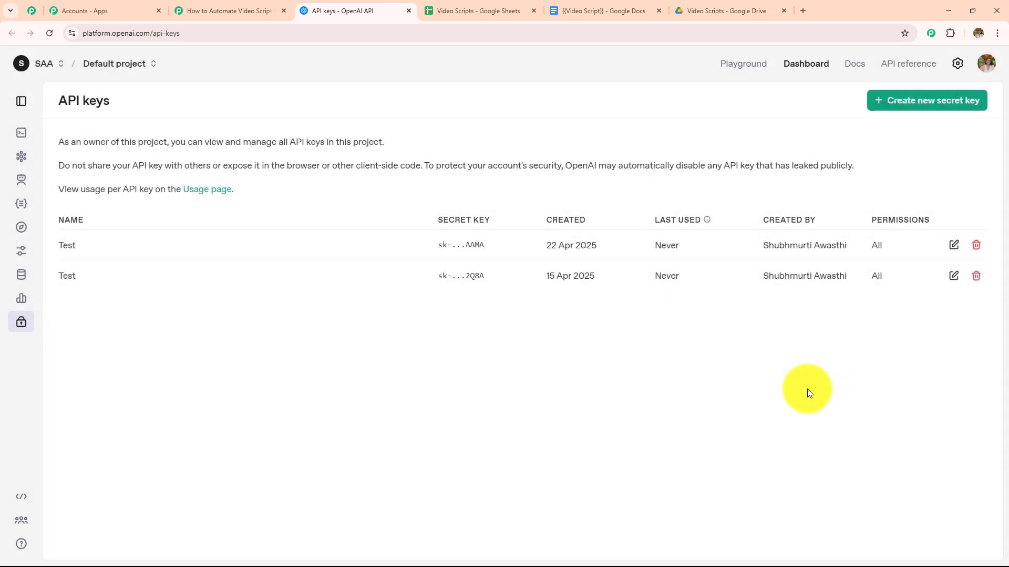
Return to Pabbly Connect and save the ChatGPT action with the existing connection OpenAI (ChatGPT, DALL-E, Whisper) #22
click(206, 9)
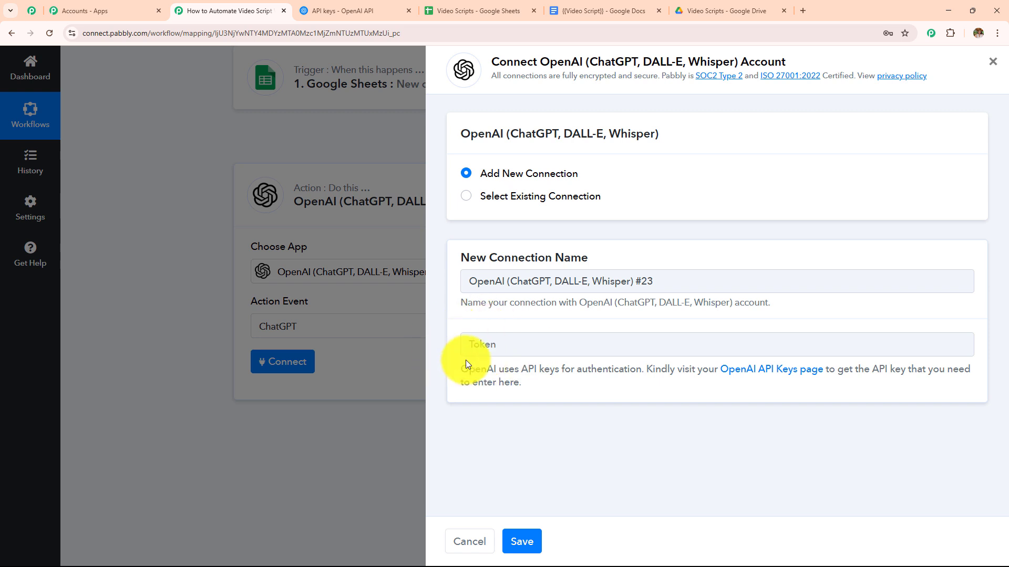
click(464, 199)
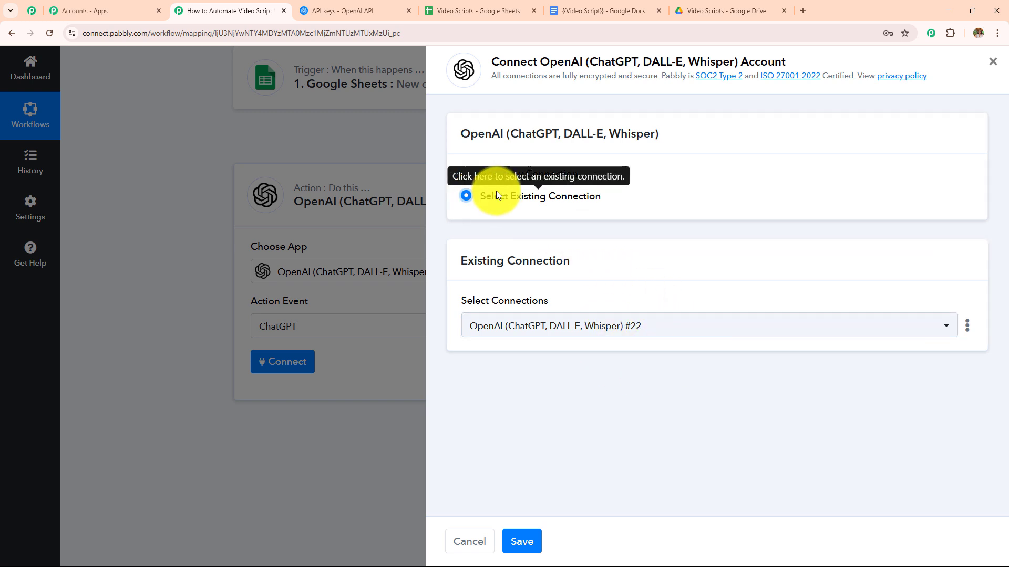
click(520, 541)
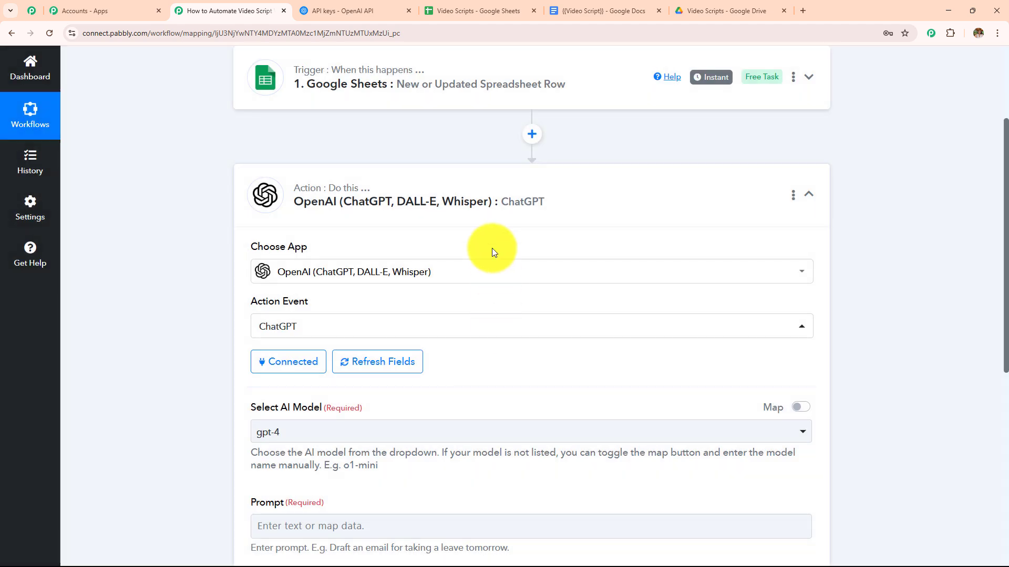
Set the ChatGPT action's AI model to gpt-4o-mini
scroll(492, 248, down, 4)
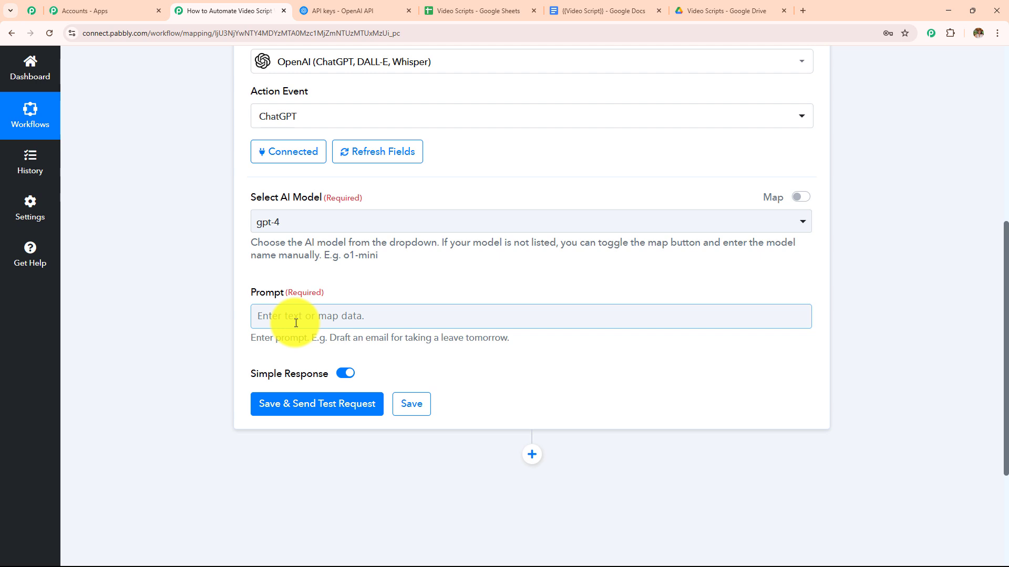
click(304, 225)
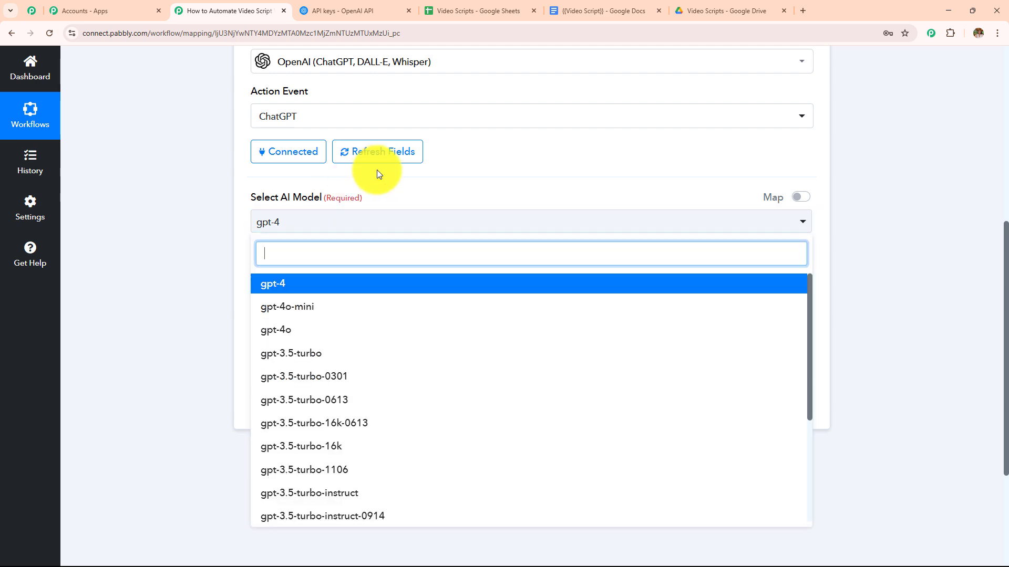
scroll(379, 174, down, 3)
click(376, 151)
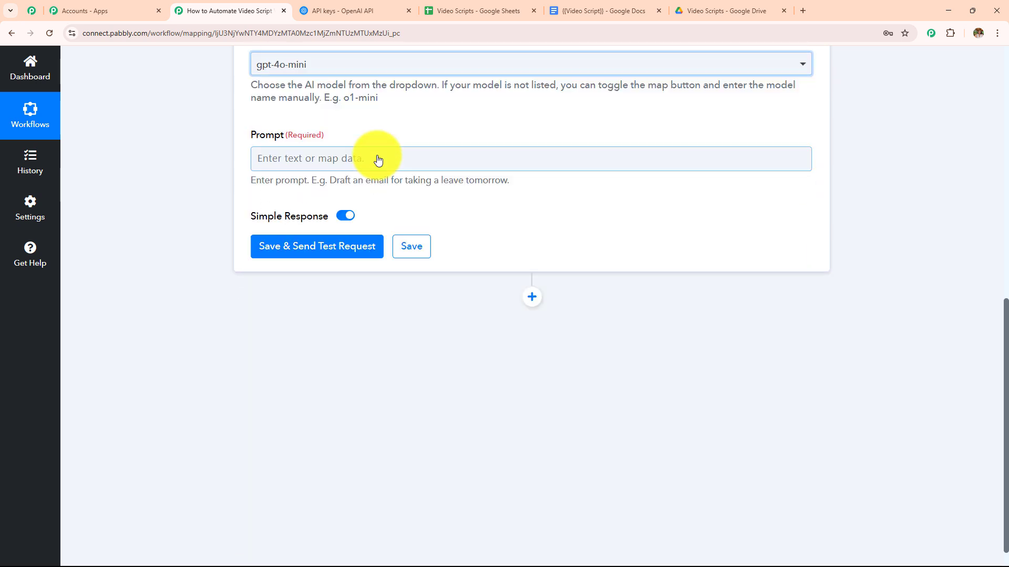
scroll(541, 182, up, 3)
scroll(541, 184, up, 1)
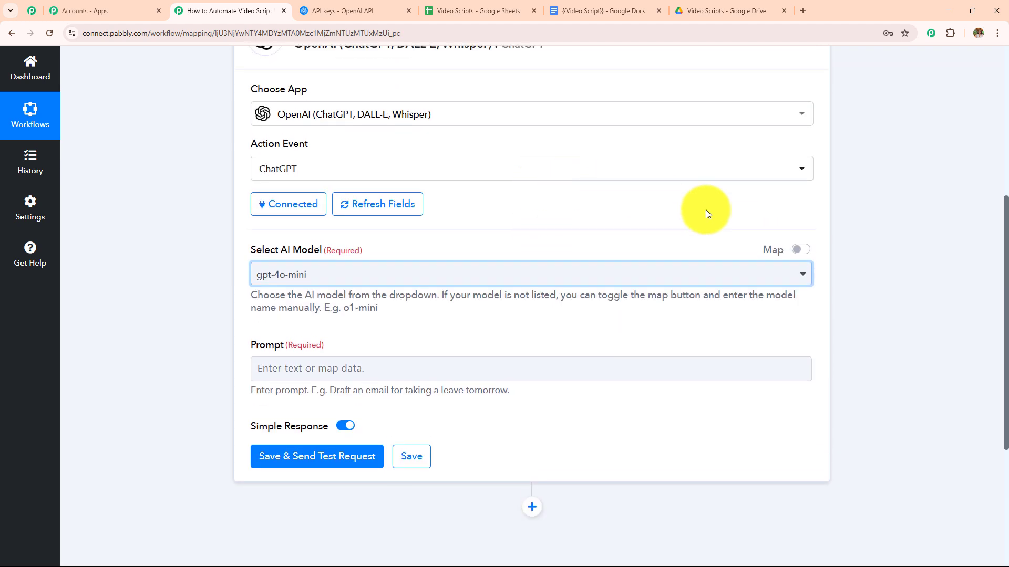
click(799, 250)
drag(549, 279, 218, 286)
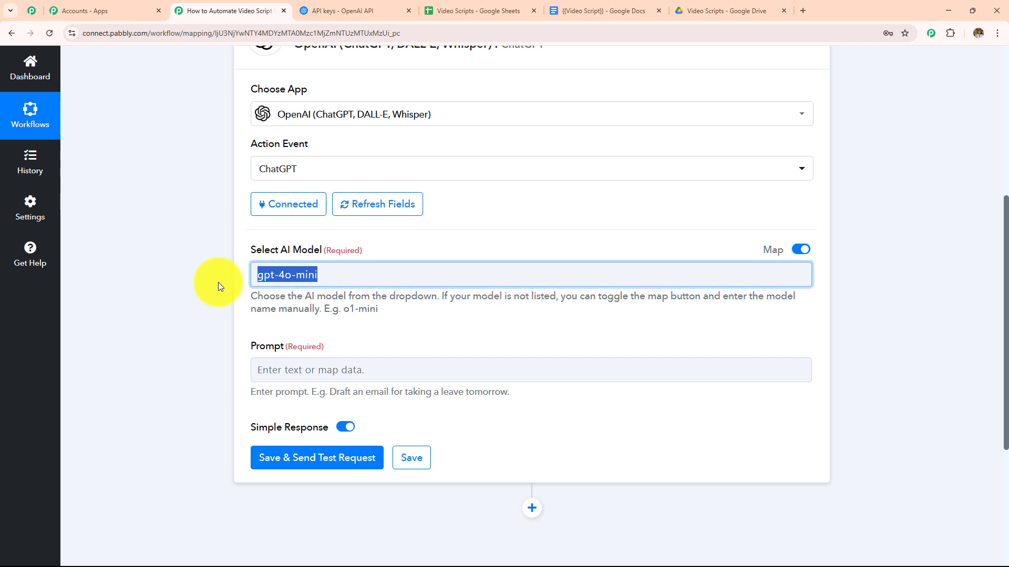
key(BackSpace)
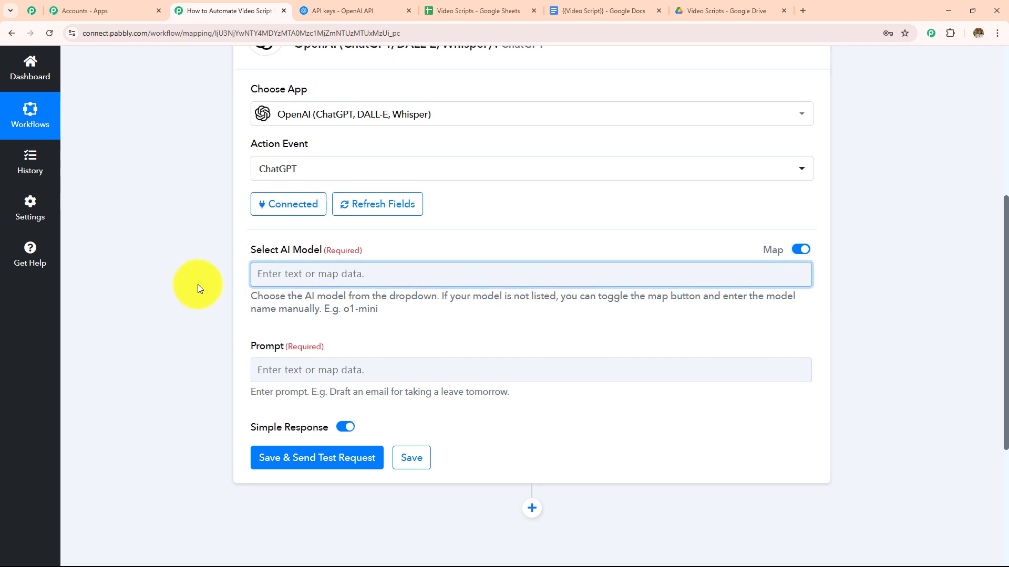
click(798, 253)
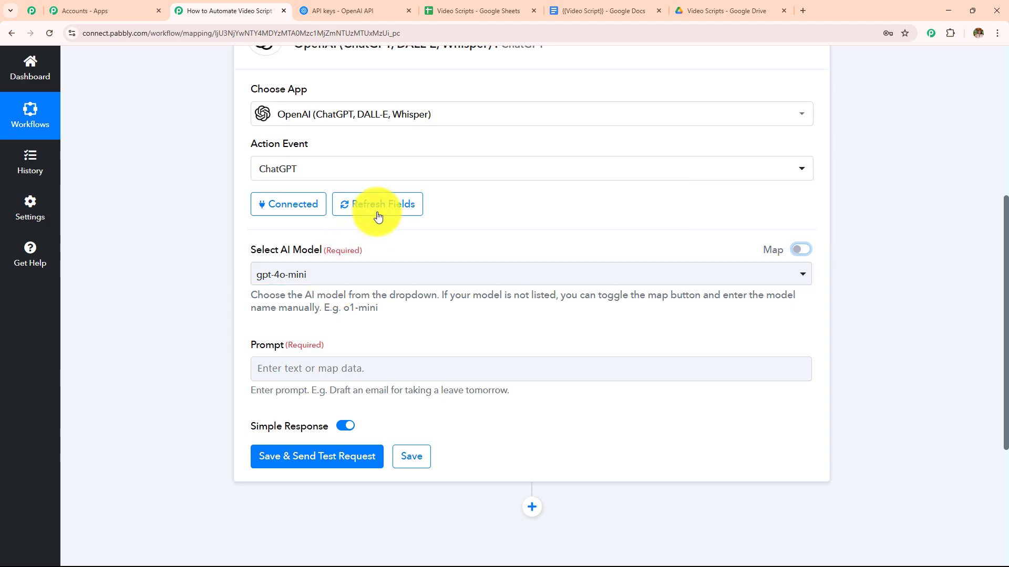
Enter a prompt for a video script with topic, target audience and key points lines, professional but engaging tone, ~5 minutes length, and stars removed
scroll(377, 216, down, 3)
scroll(378, 216, up, 7)
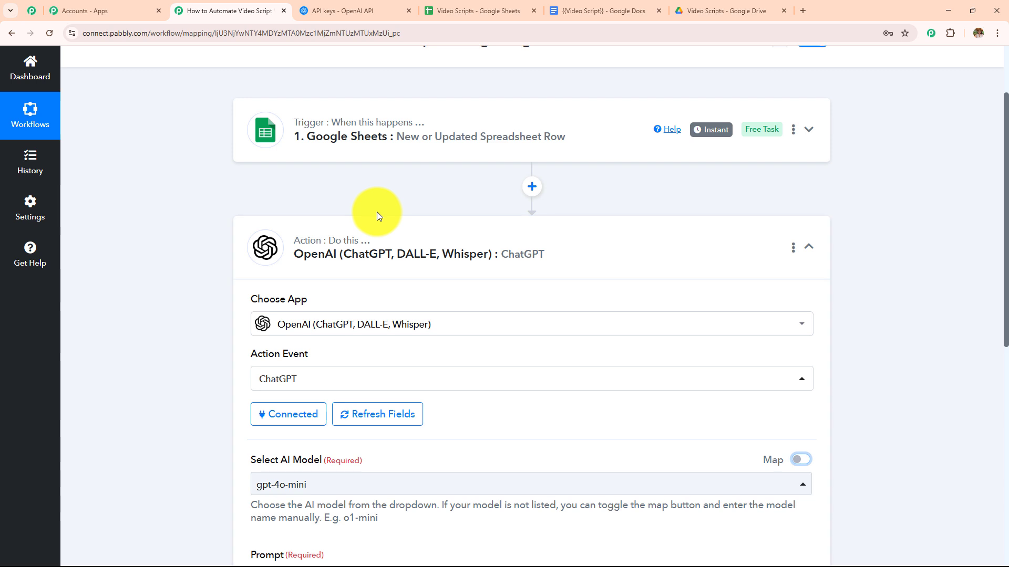
scroll(377, 212, up, 2)
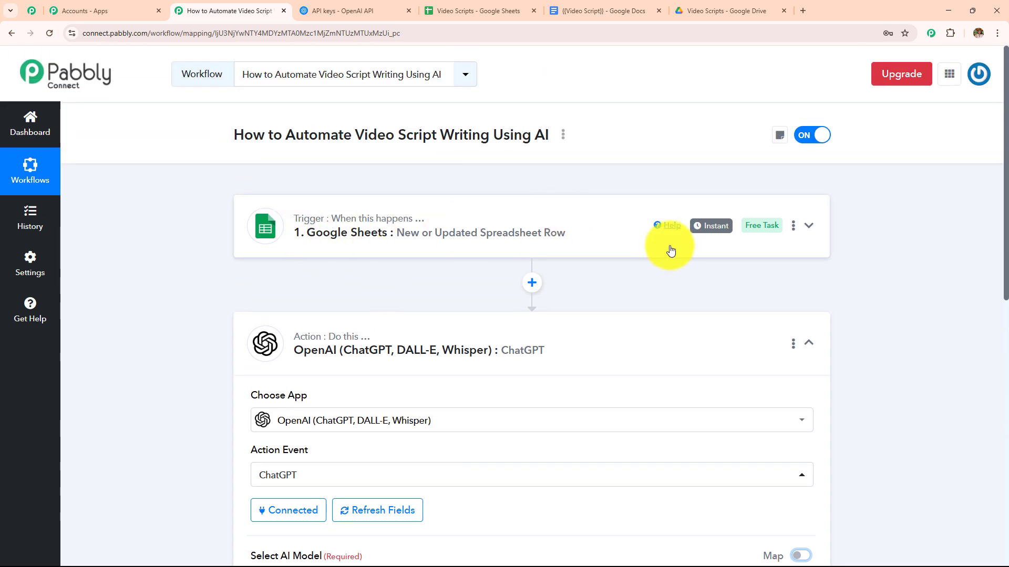
scroll(590, 255, down, 5)
scroll(590, 254, down, 2)
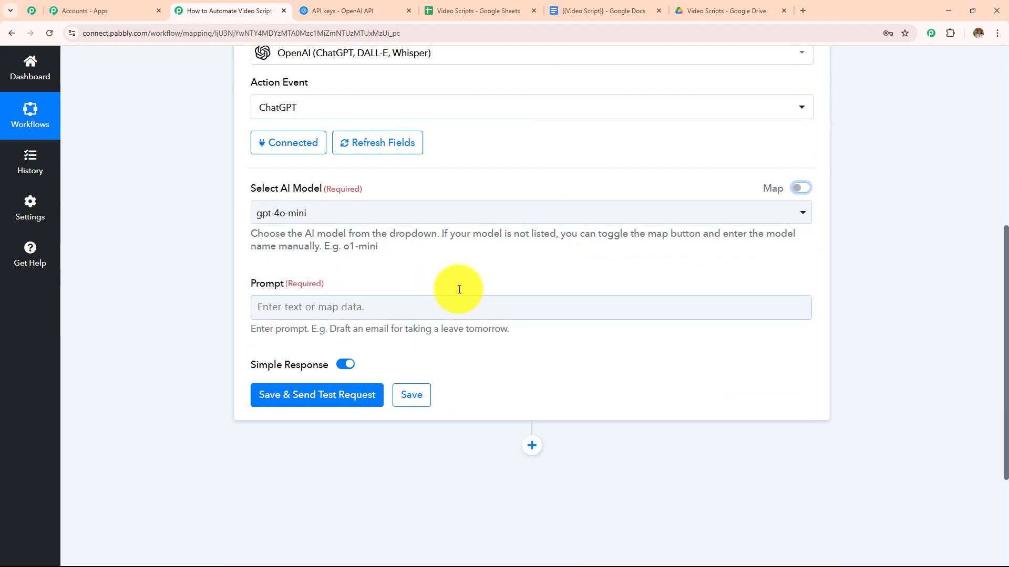
click(485, 314)
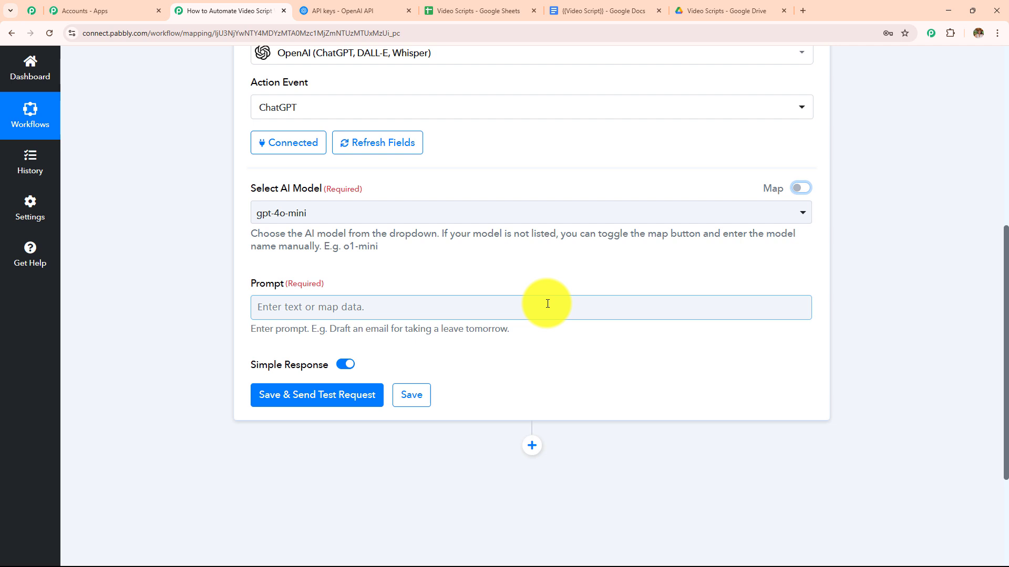
text(Write a video script for the Topic: The target audience is: The script should include the following key points: Tone: Professional but engaging. Length: ~5 minutes. Please remove stars from content)
click(427, 341)
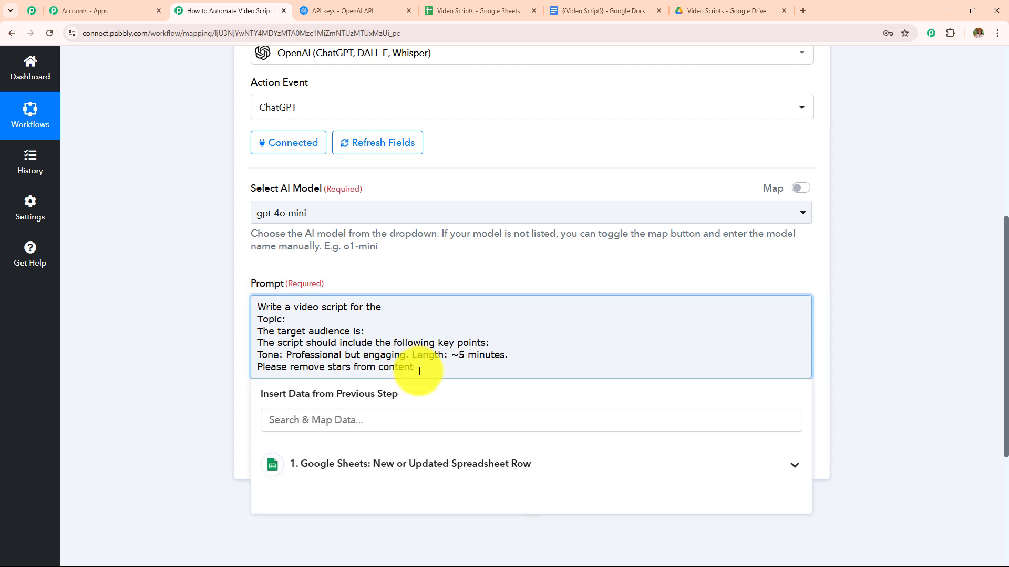
Review the prompt's wording, its unfilled topic, target audience and key points lines, and the instruction about removing stars
drag(419, 372, 172, 286)
click(305, 317)
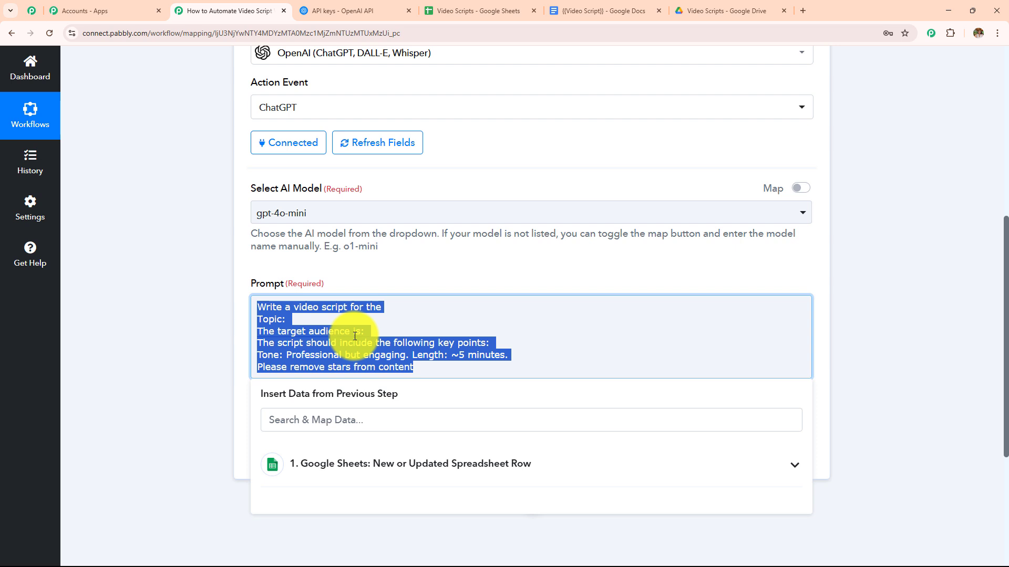
click(509, 345)
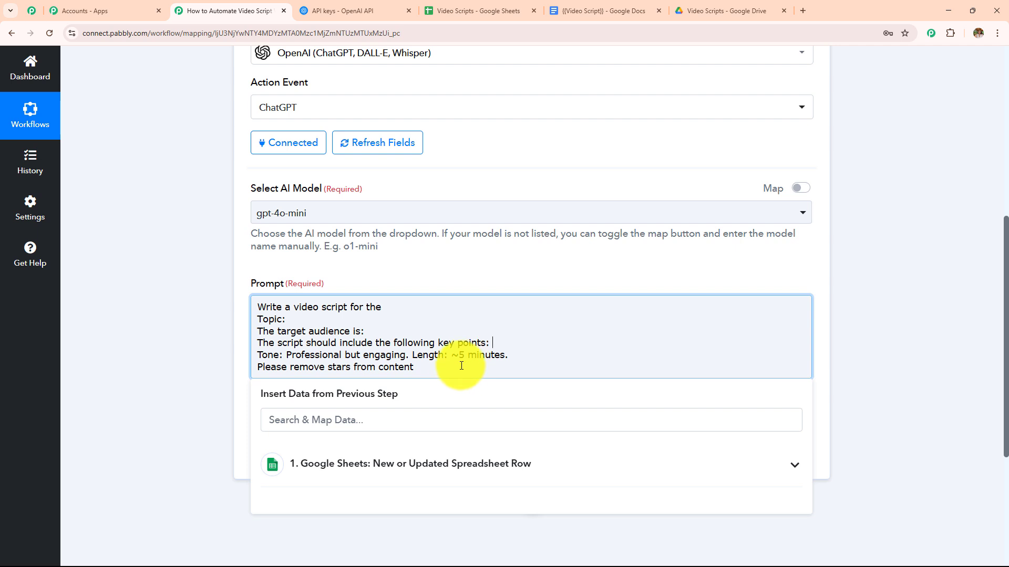
drag(462, 363, 251, 365)
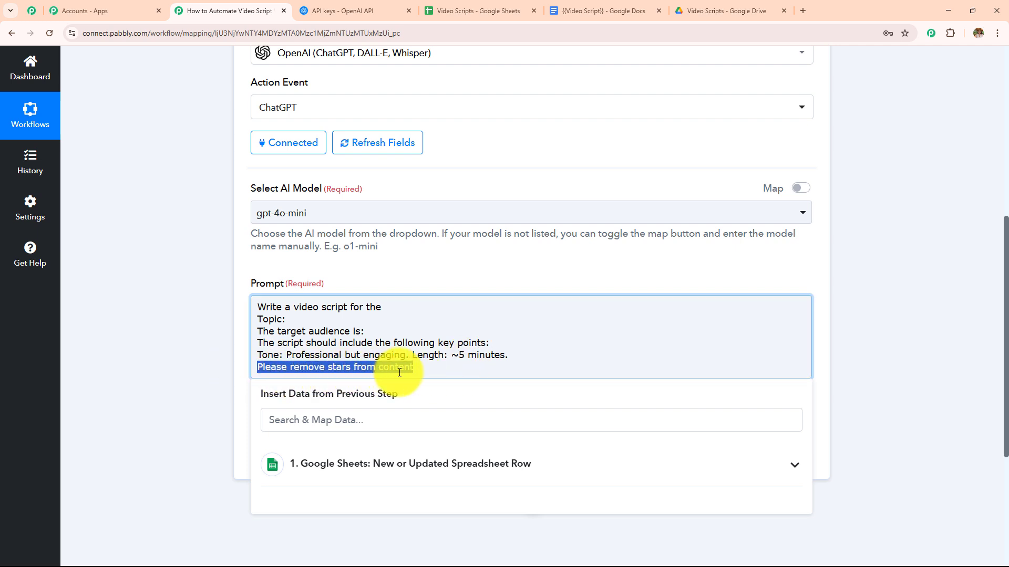
click(434, 367)
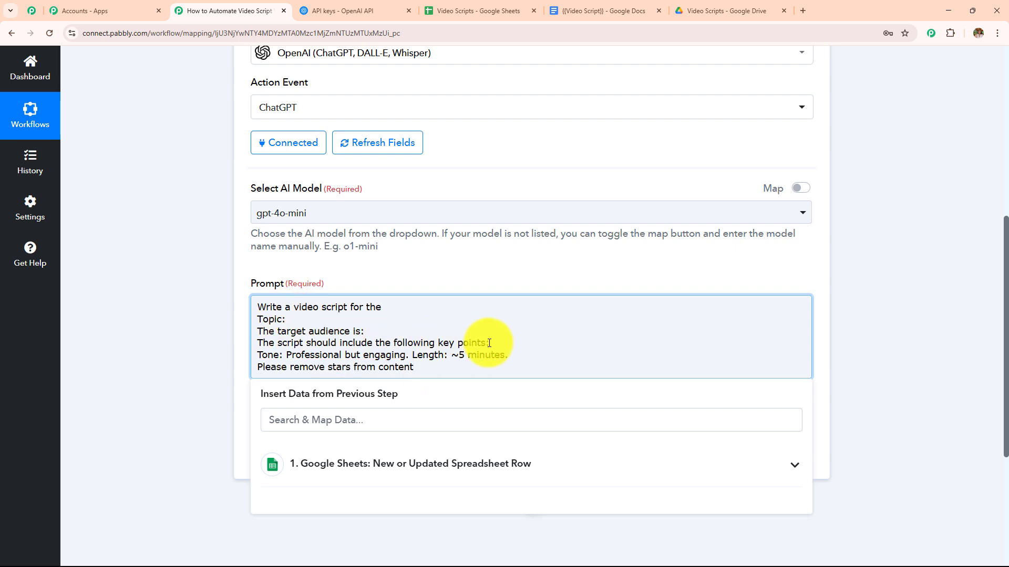
drag(480, 341, 212, 320)
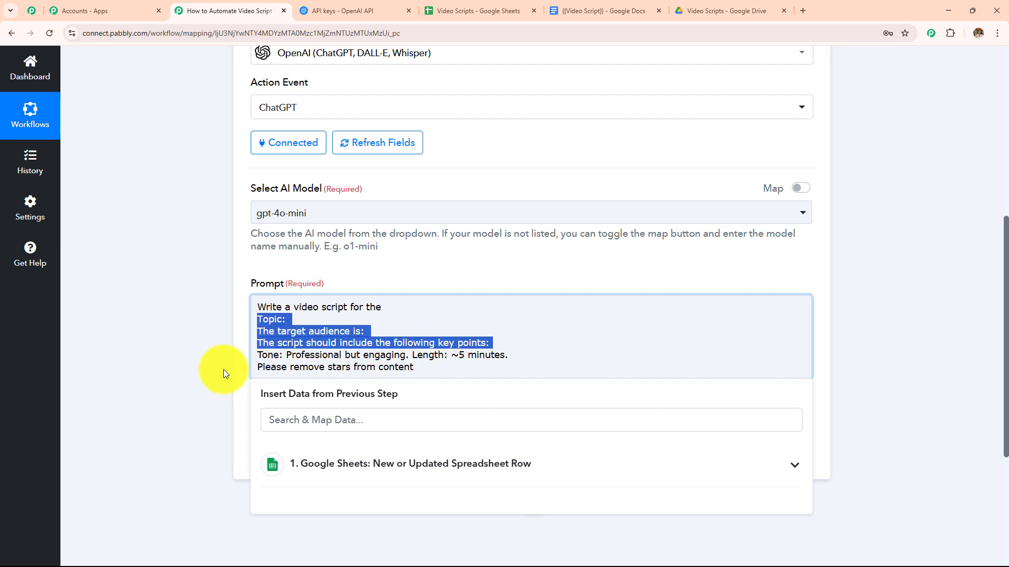
click(184, 350)
scroll(184, 349, up, 7)
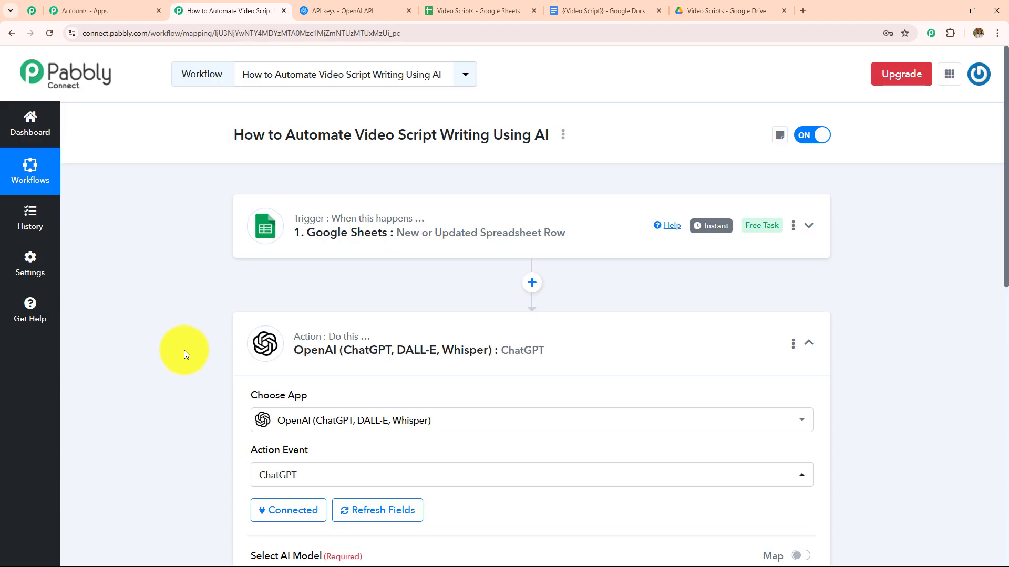
scroll(259, 285, down, 6)
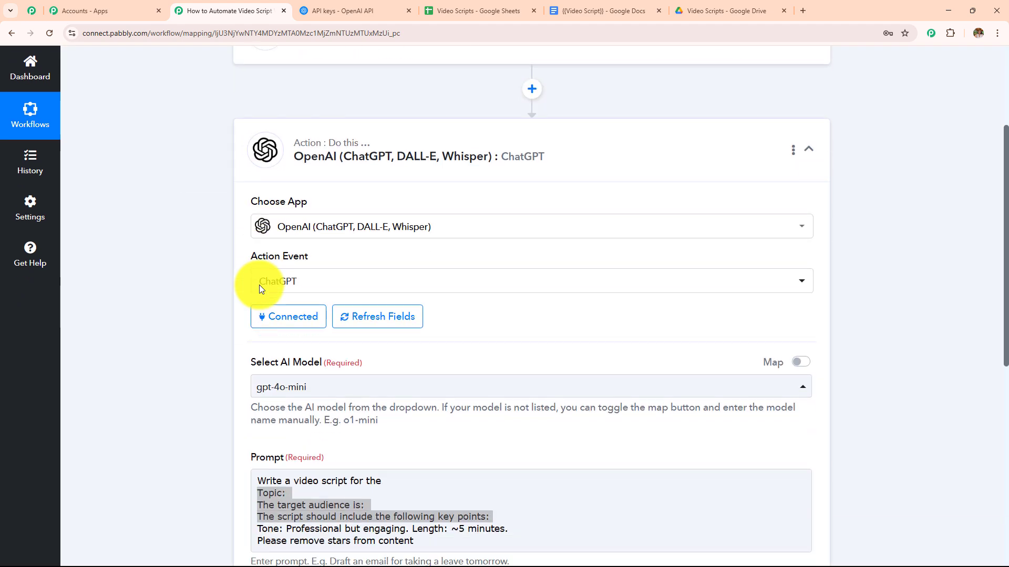
scroll(261, 287, down, 3)
Map the Google Sheets Video Title after "Topic:" and Target Audience after "The target audience is:" in the prompt
click(275, 209)
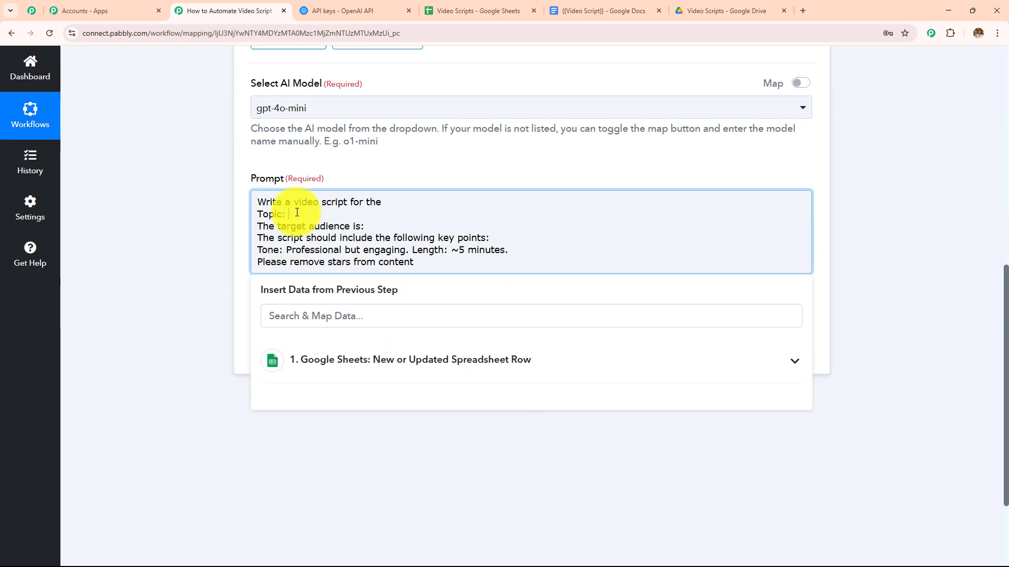
click(417, 361)
scroll(431, 270, down, 3)
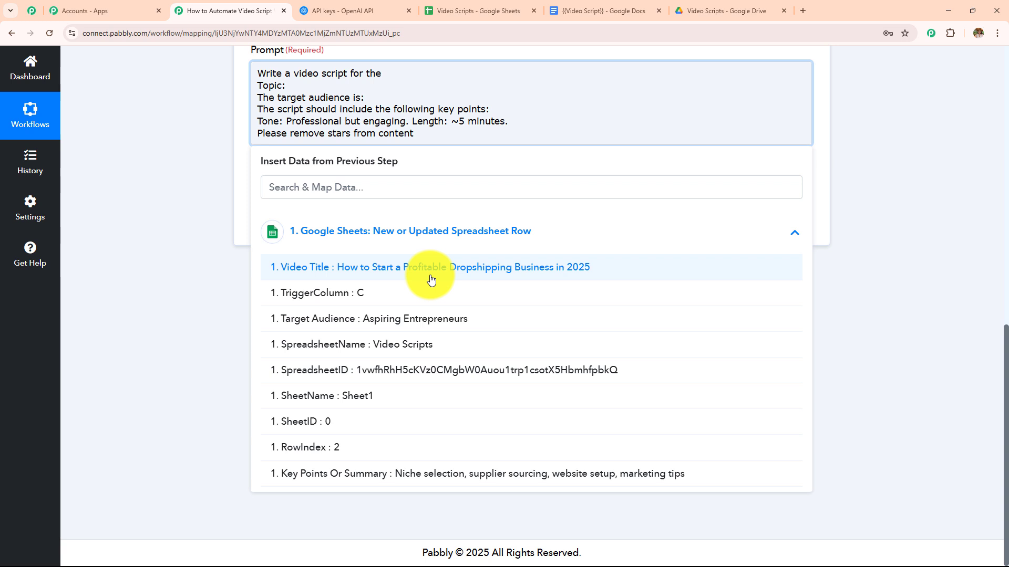
click(431, 267)
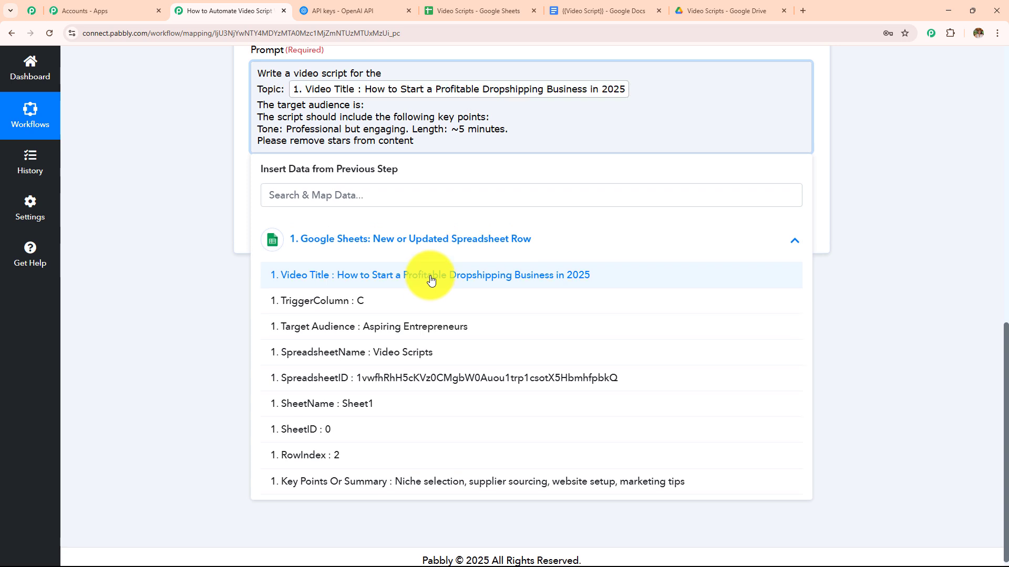
click(422, 241)
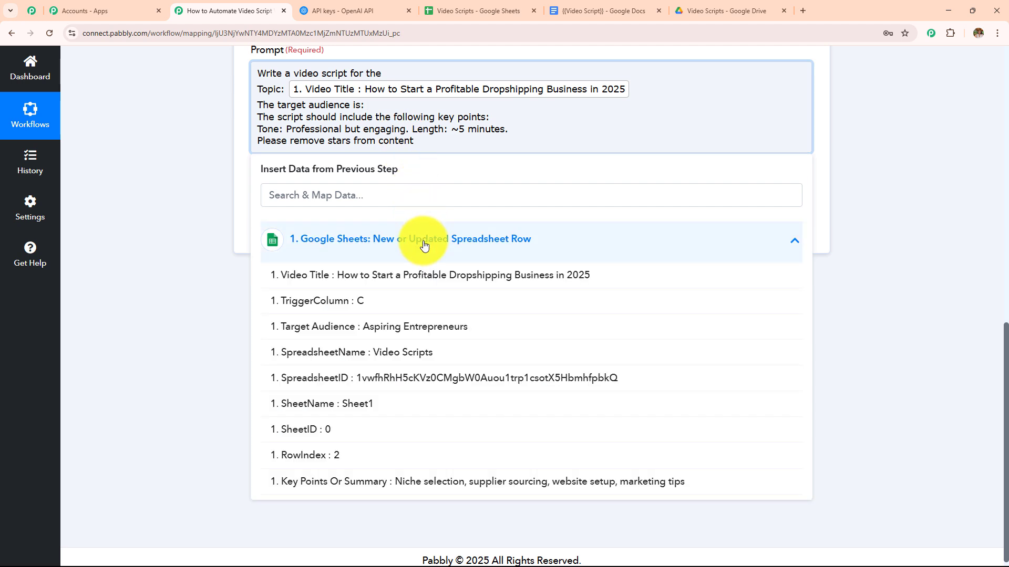
click(438, 339)
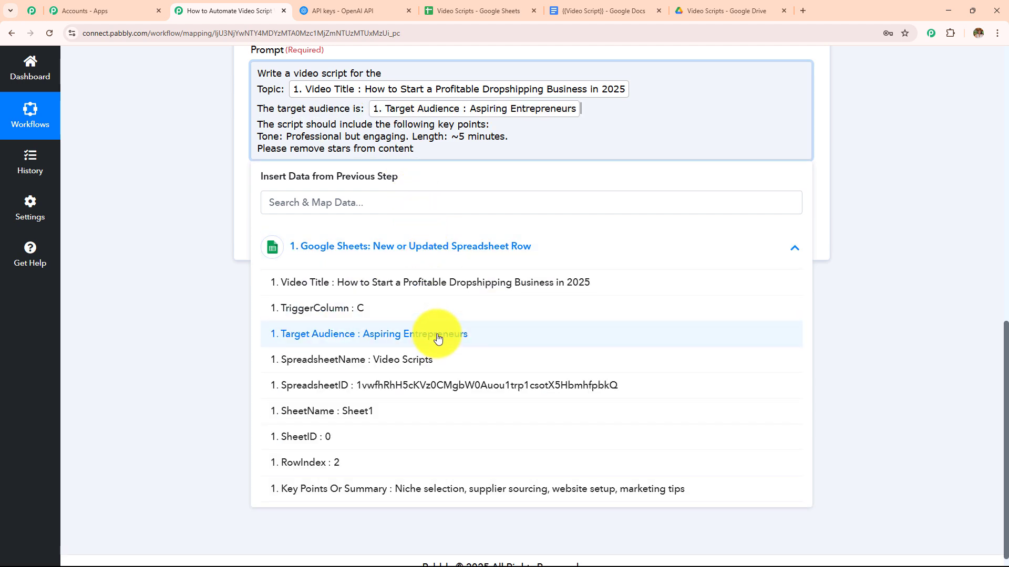
Map the Google Sheets Key Points Or Summary value after "The script should include the following key points:" in the prompt
click(526, 125)
click(502, 252)
scroll(415, 431, down, 1)
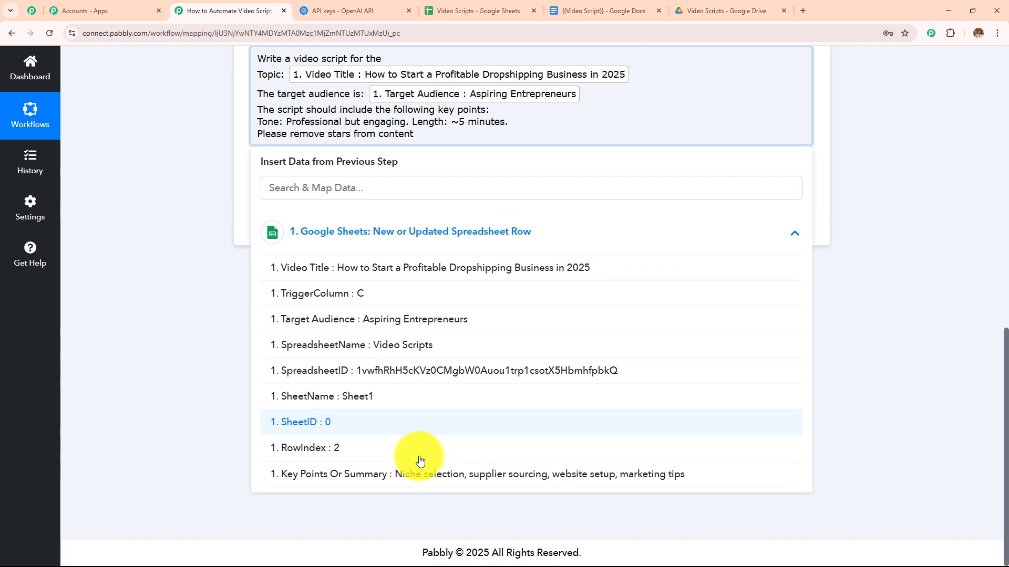
click(371, 481)
click(250, 258)
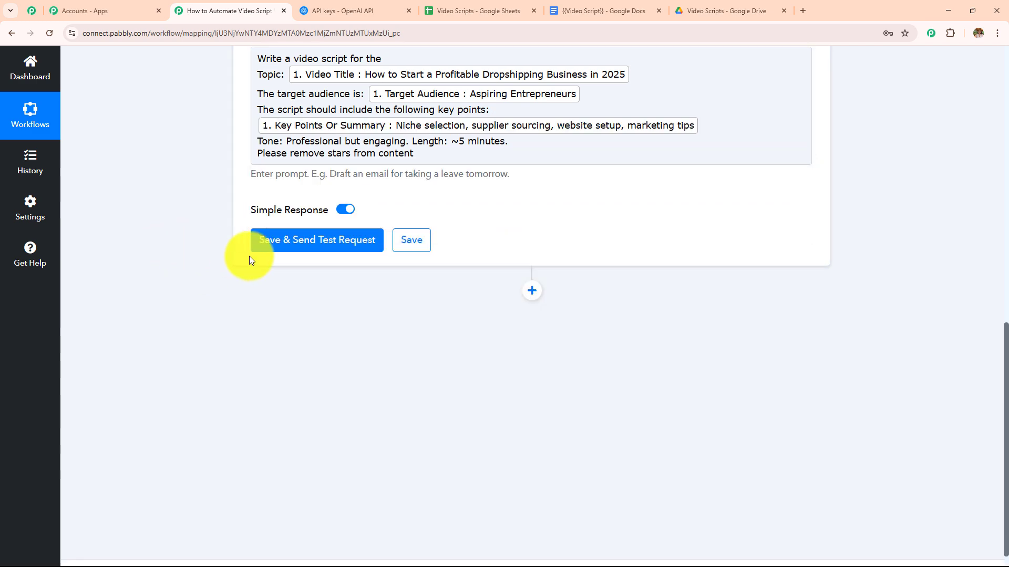
Save the ChatGPT action, send a test request and go to the Choices 0 Message Content field of the response
scroll(252, 260, up, 3)
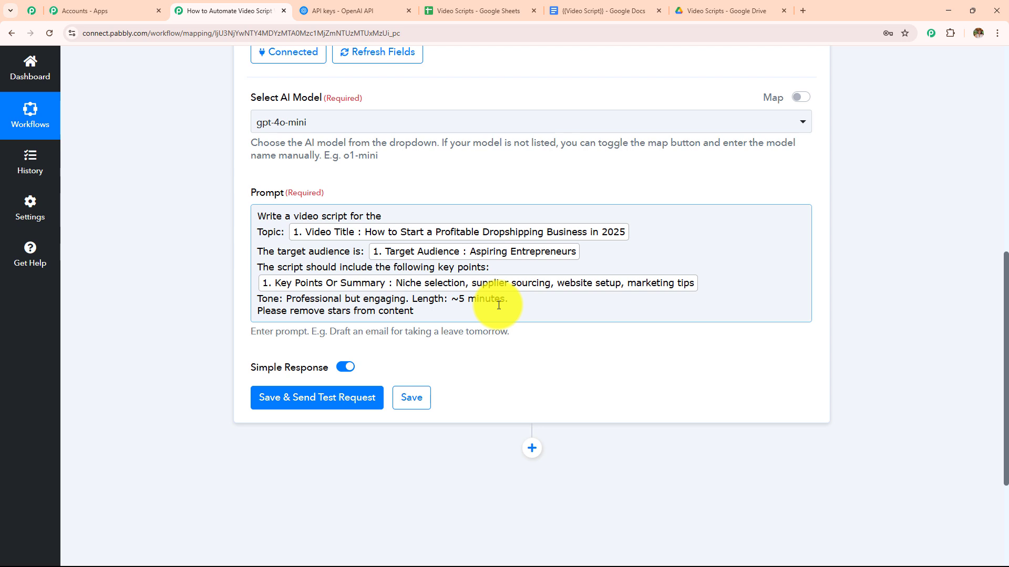
click(309, 397)
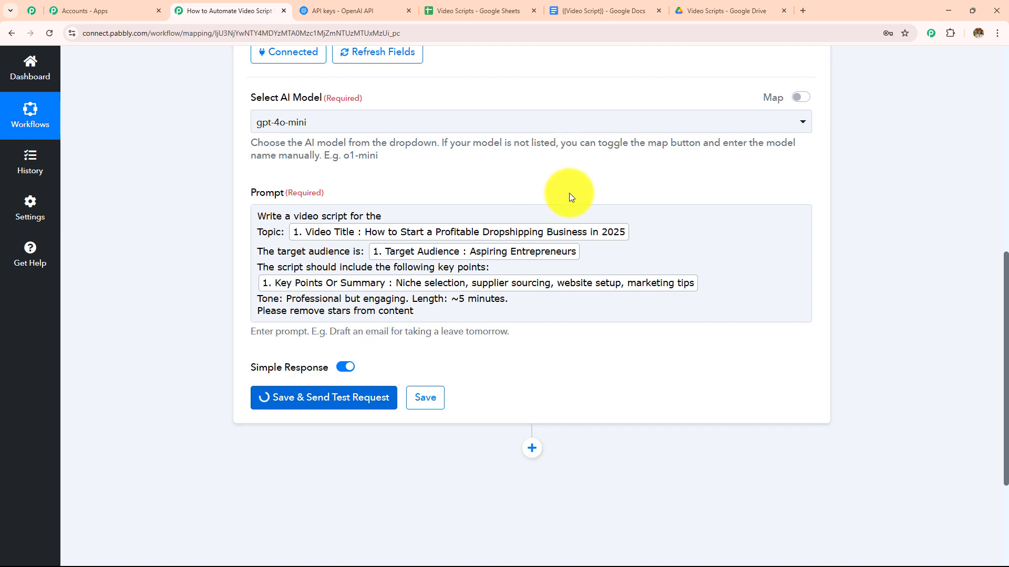
scroll(571, 197, down, 3)
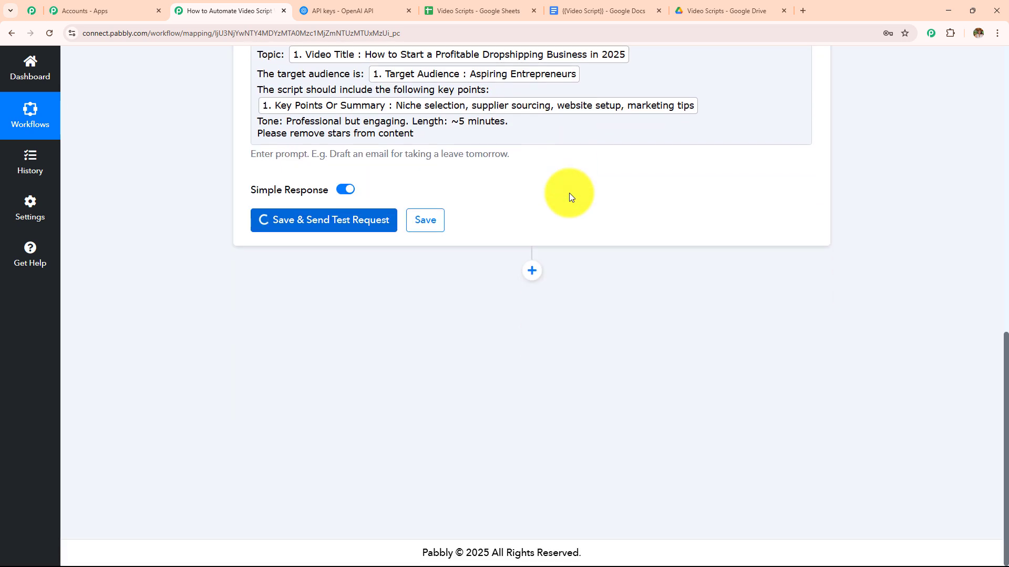
scroll(636, 172, down, 4)
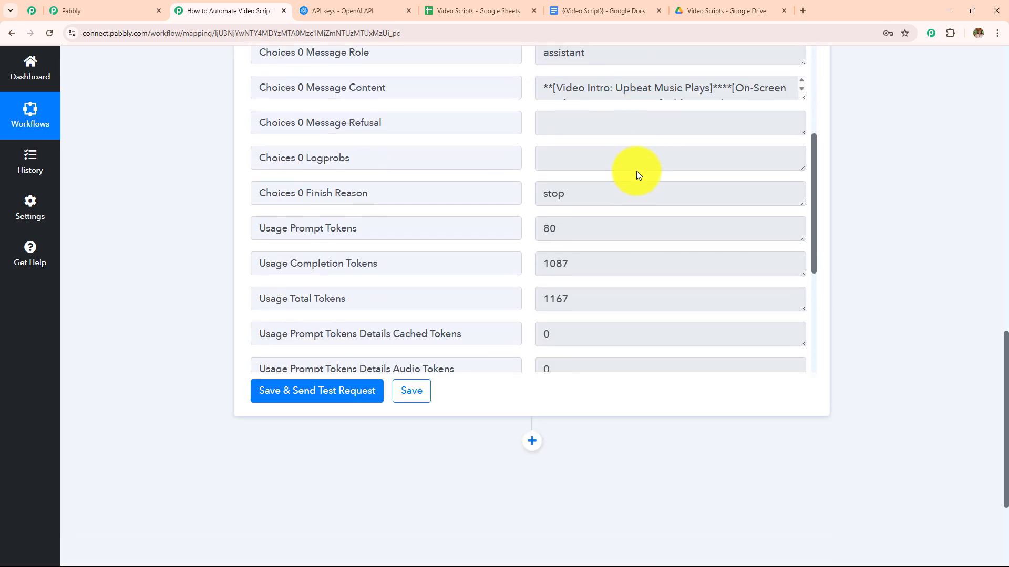
Enlarge the Choices 0 Message Content field and read the generated video script through to its end
drag(799, 95, 798, 469)
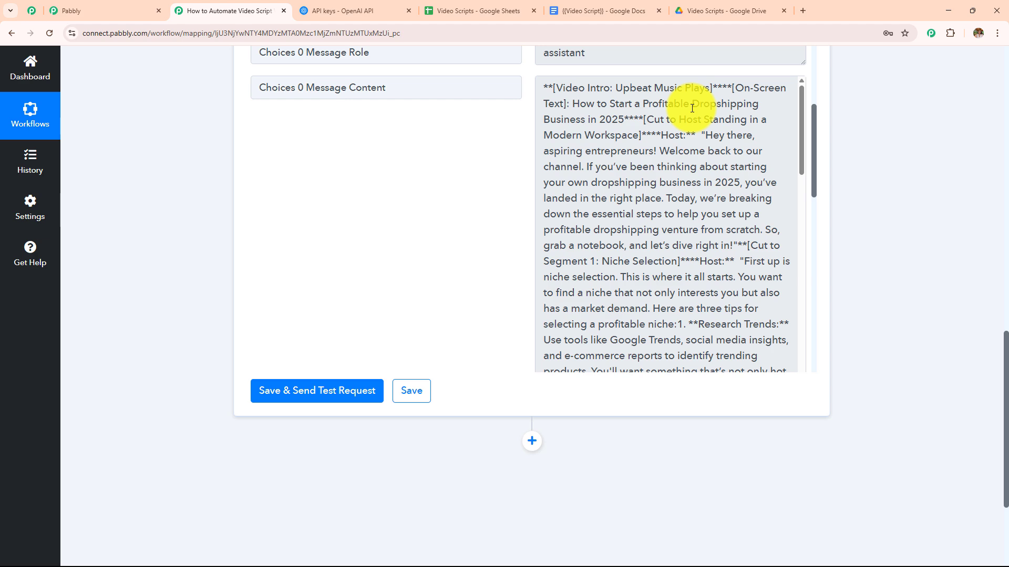
scroll(688, 113, down, 7)
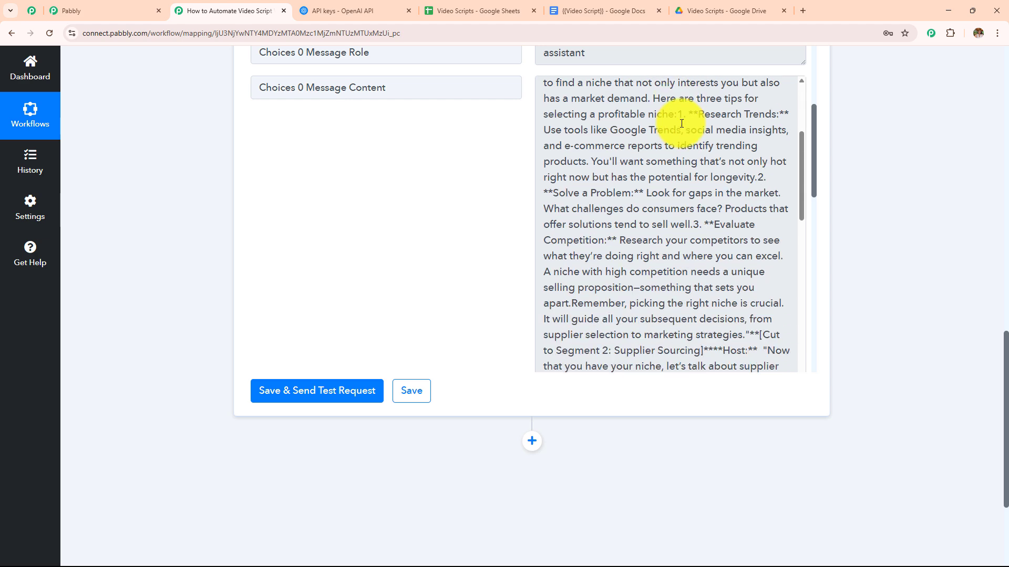
scroll(682, 124, down, 15)
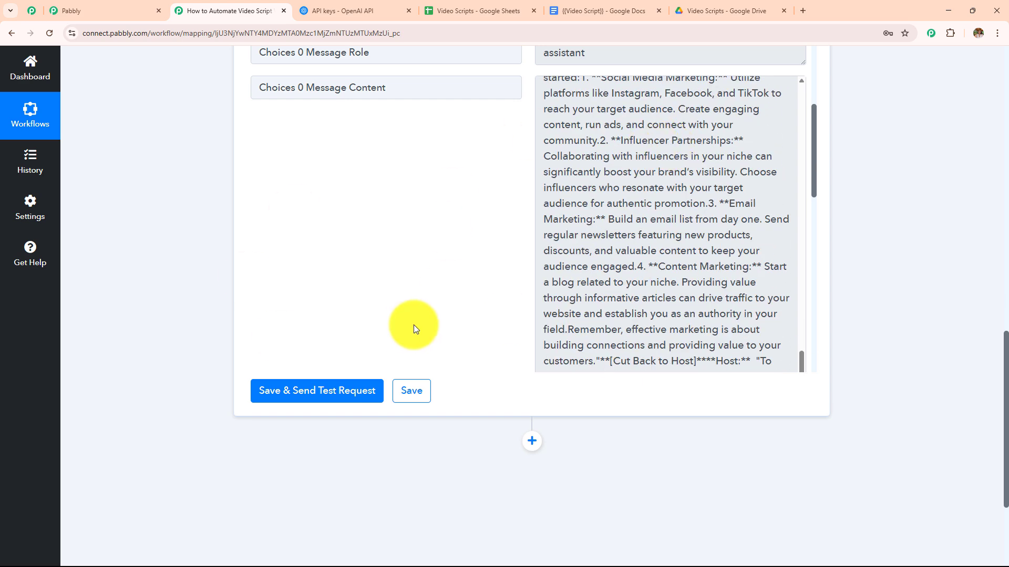
scroll(563, 270, down, 3)
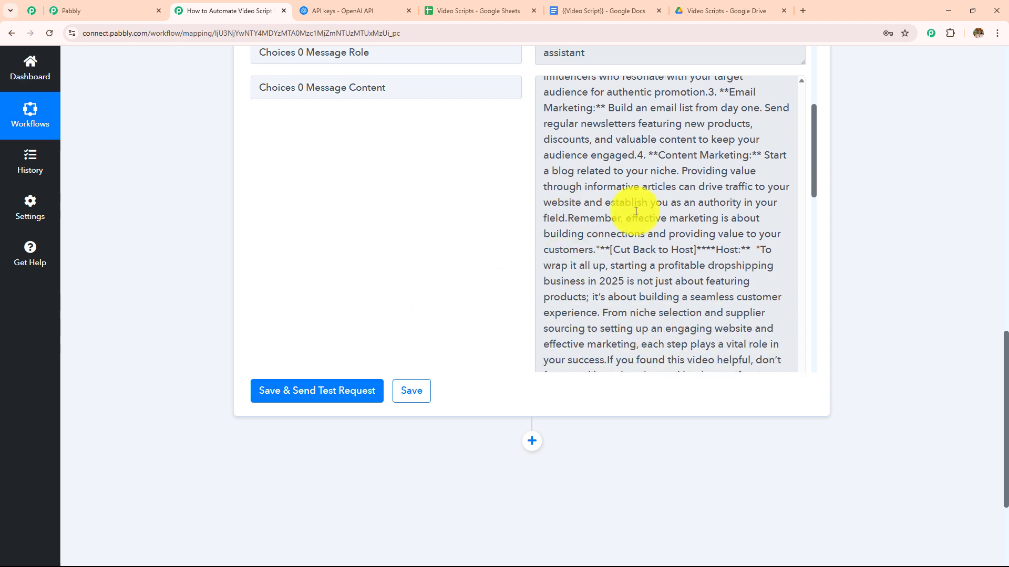
scroll(635, 211, down, 8)
scroll(637, 209, up, 7)
scroll(532, 291, down, 3)
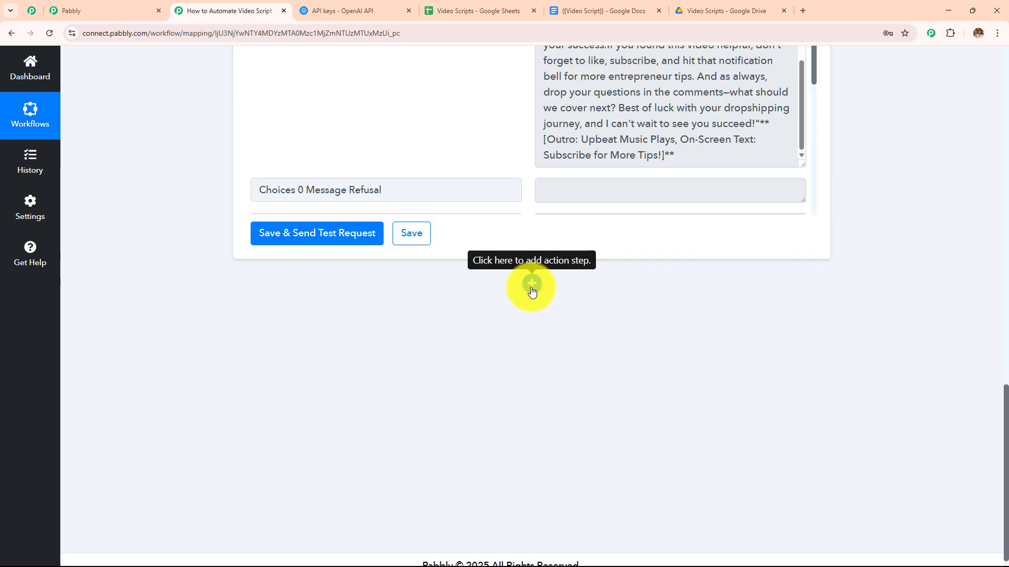
Add a Google Docs action step after the ChatGPT step with the Create Document from Template event
click(532, 286)
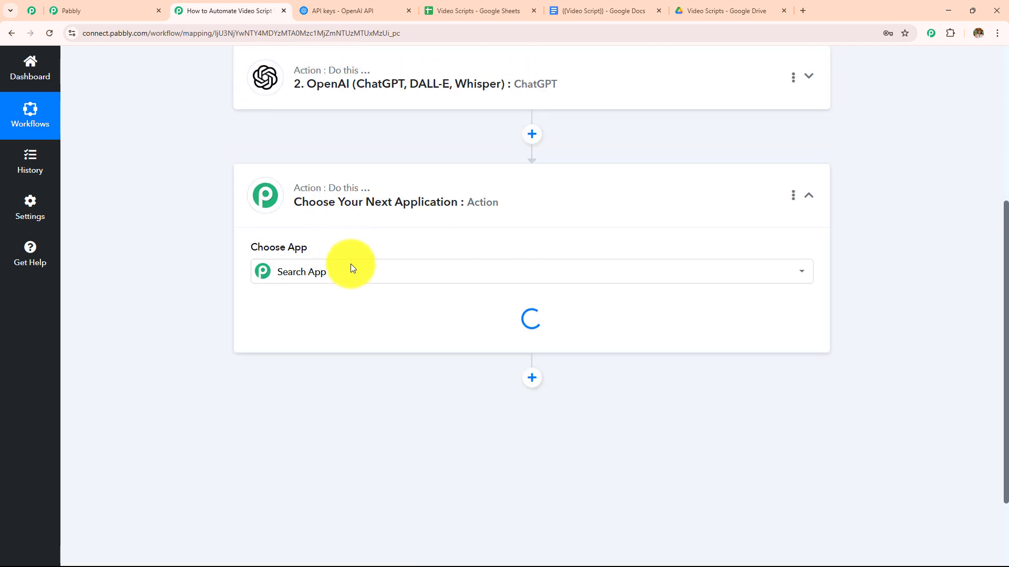
click(354, 269)
text(G)
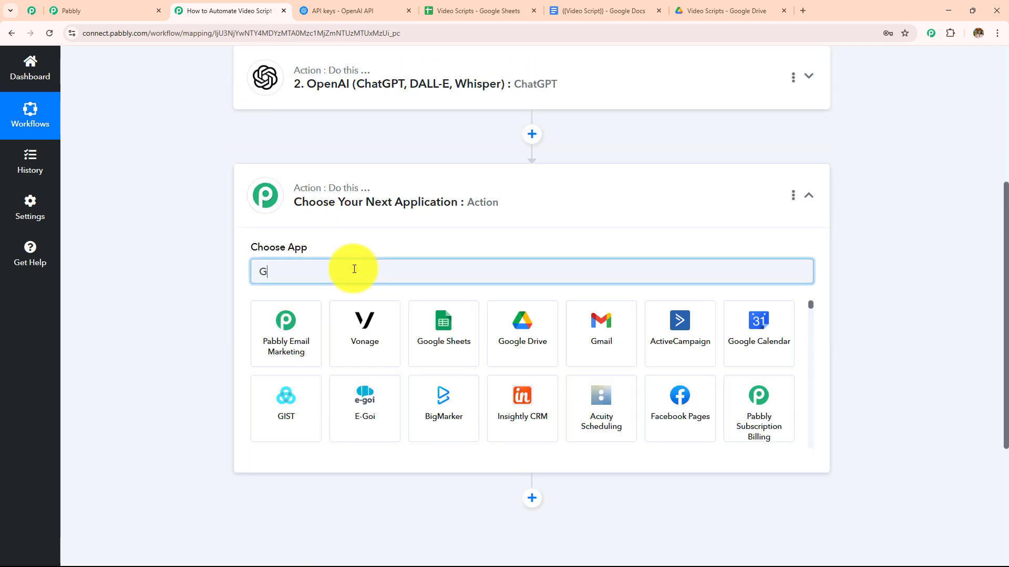
text(oogle d)
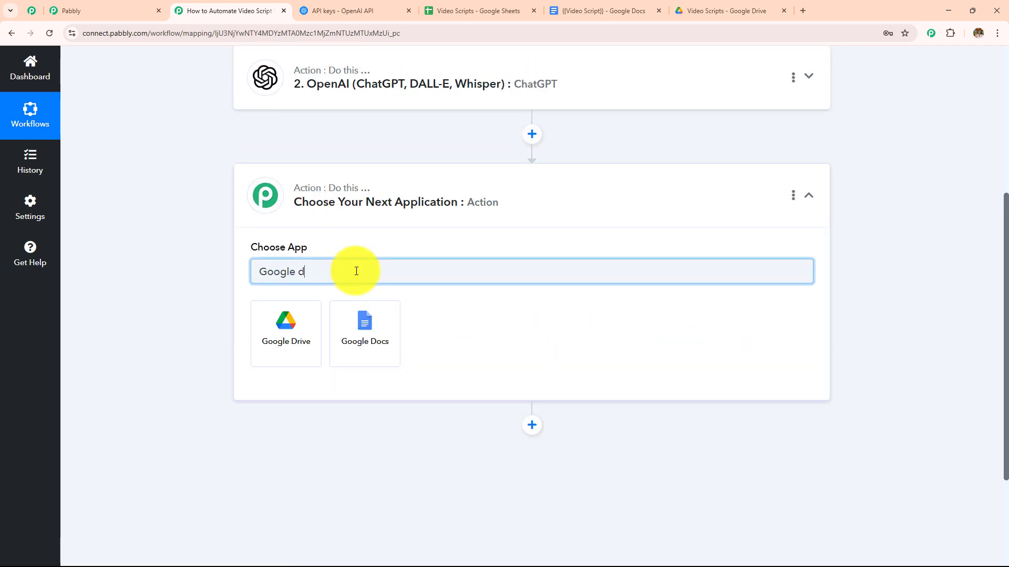
click(361, 344)
click(334, 337)
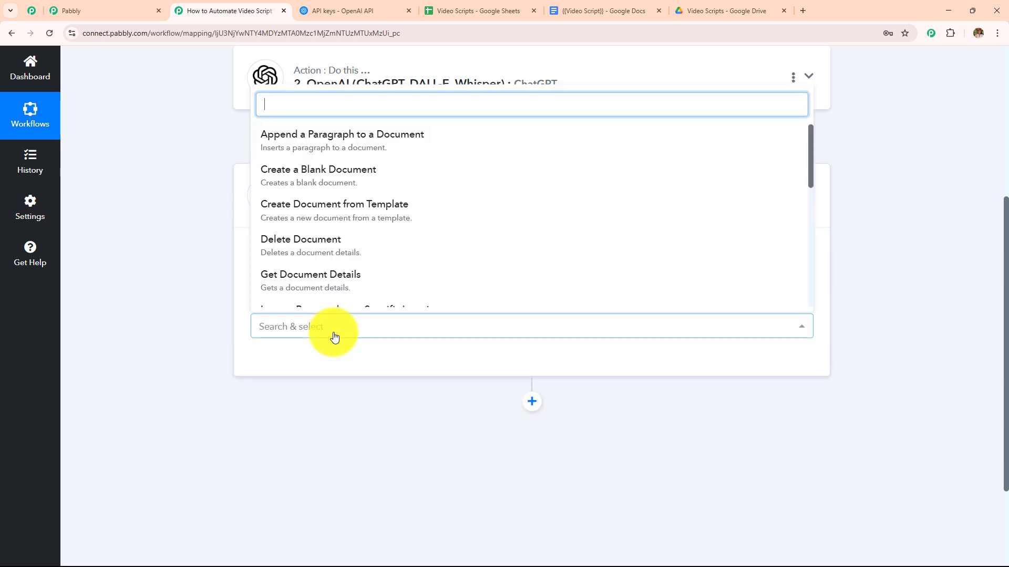
click(332, 217)
Connect Google Docs through a new connection, signing in with the Google account and allowing Pabbly Connect Drive access
click(291, 363)
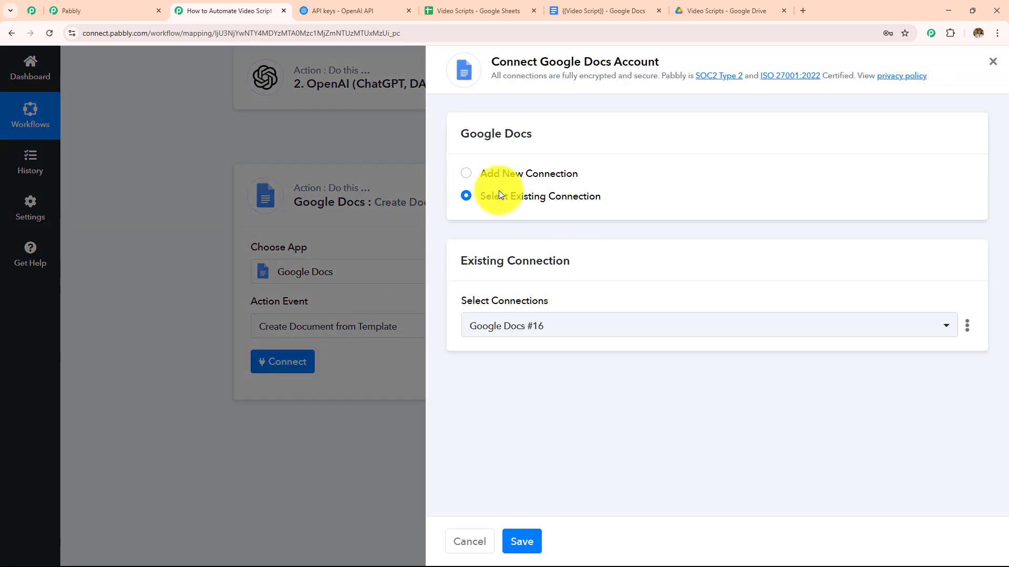
click(466, 174)
click(551, 367)
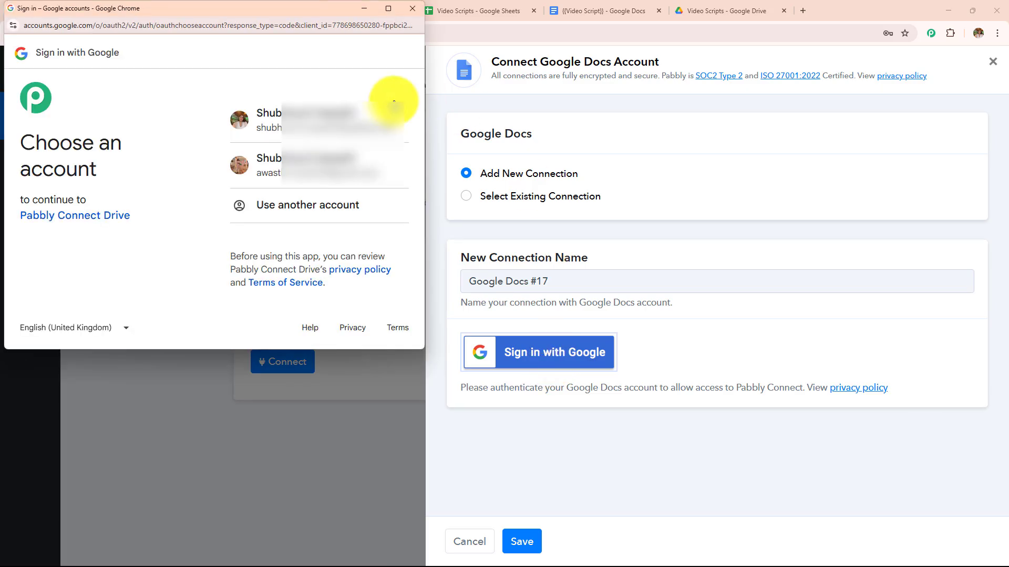
click(355, 120)
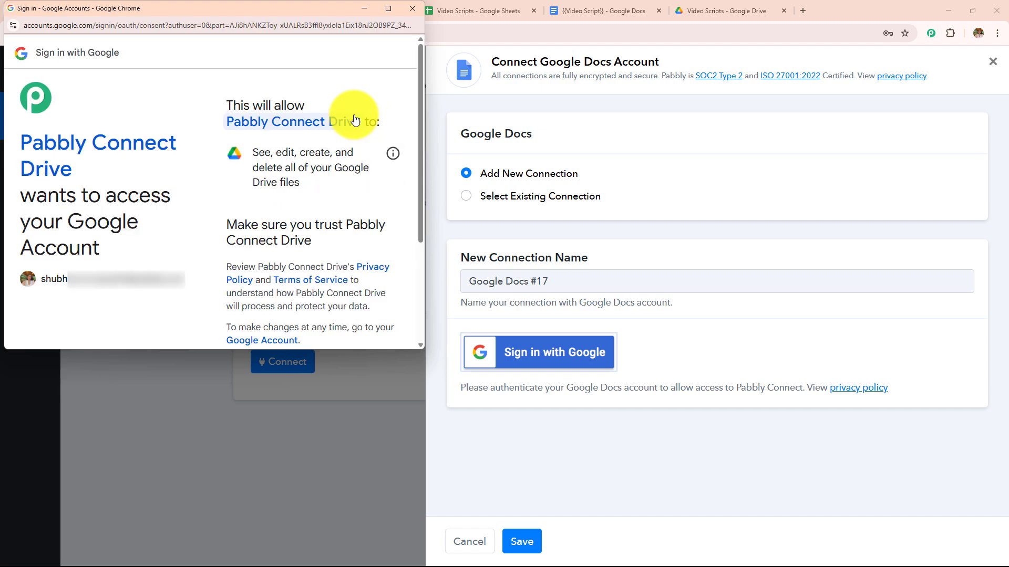
scroll(355, 119, down, 3)
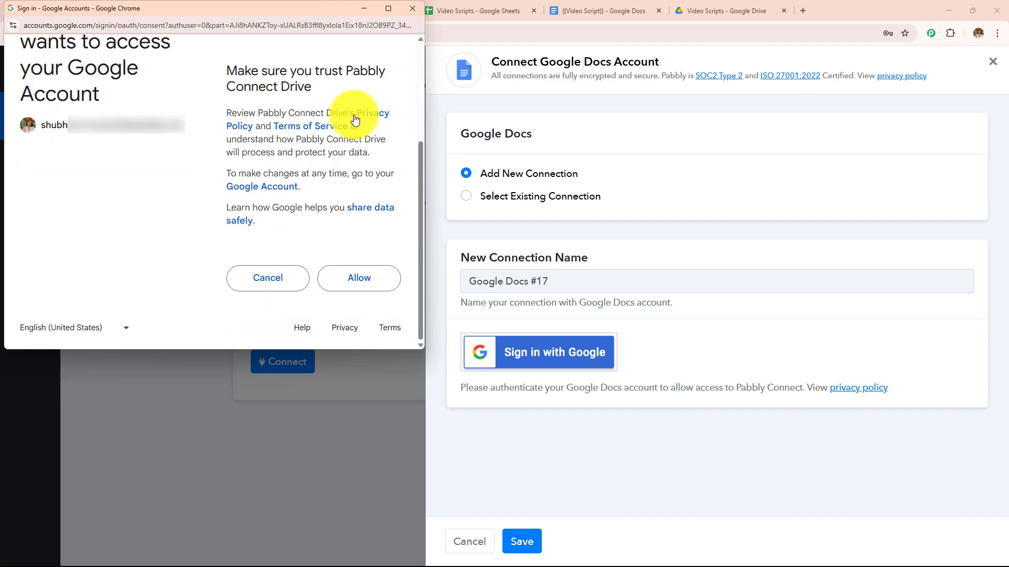
click(377, 282)
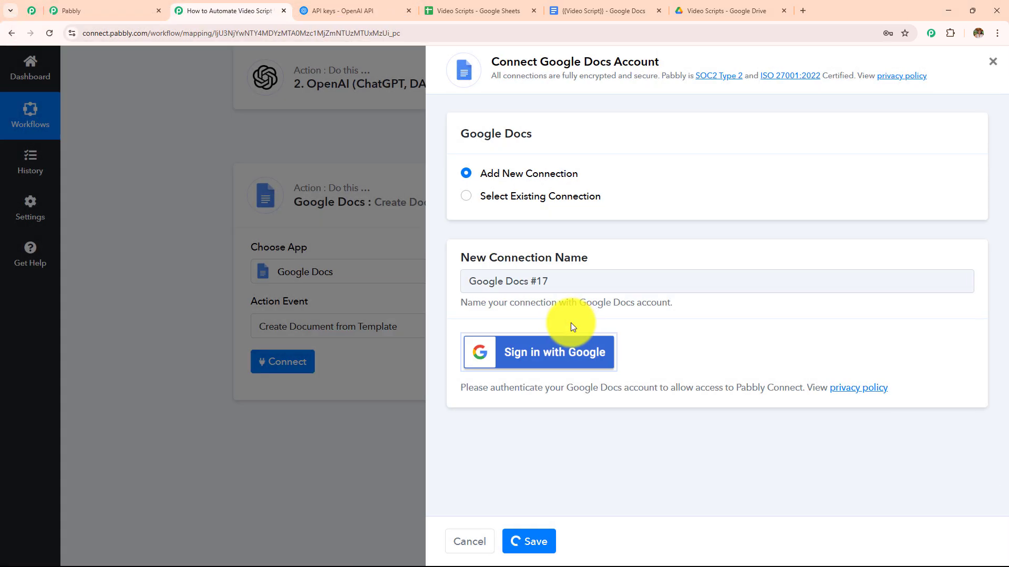
Examine the Template Document field's requirements and the {{Video Script}} placeholder in the Google Docs template, returning to the workflow
scroll(562, 238, down, 6)
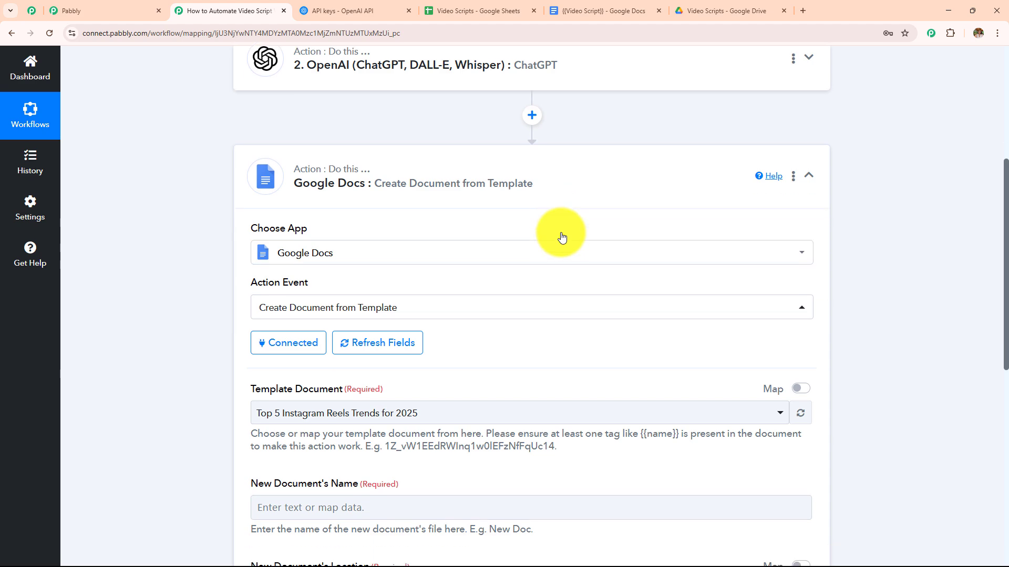
scroll(562, 238, up, 4)
drag(247, 251, 557, 247)
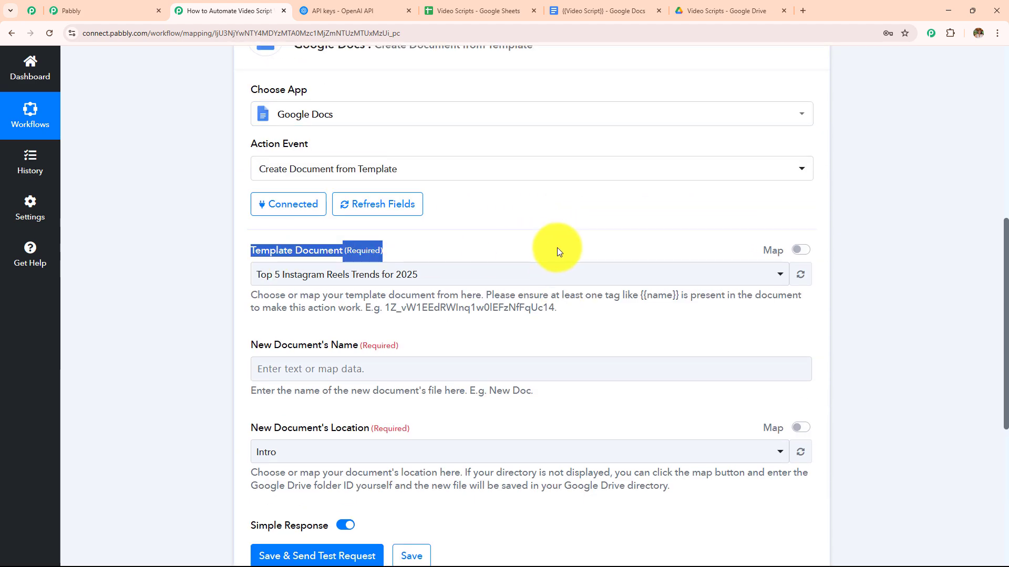
drag(206, 339, 503, 332)
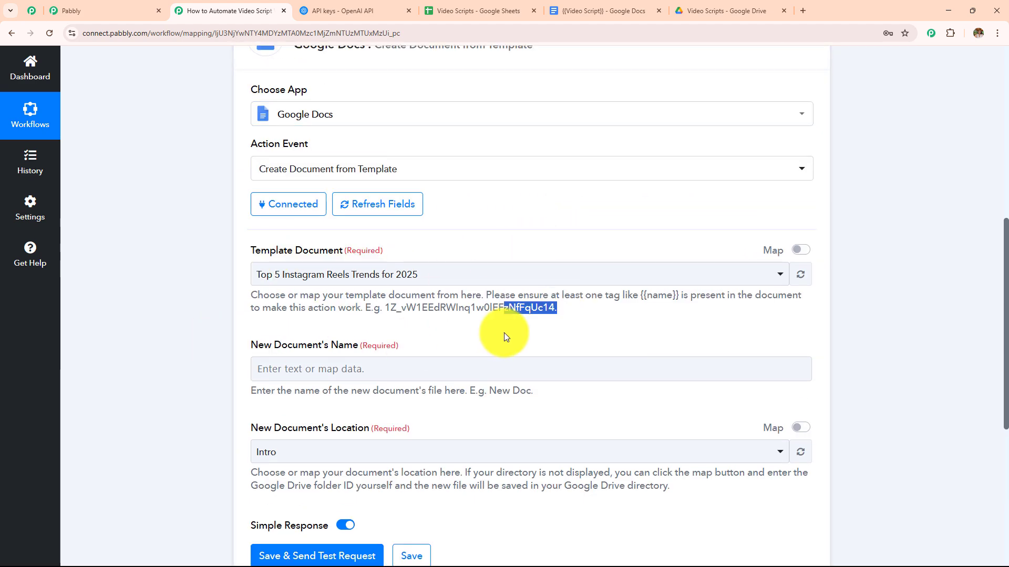
click(396, 247)
drag(397, 249, 220, 249)
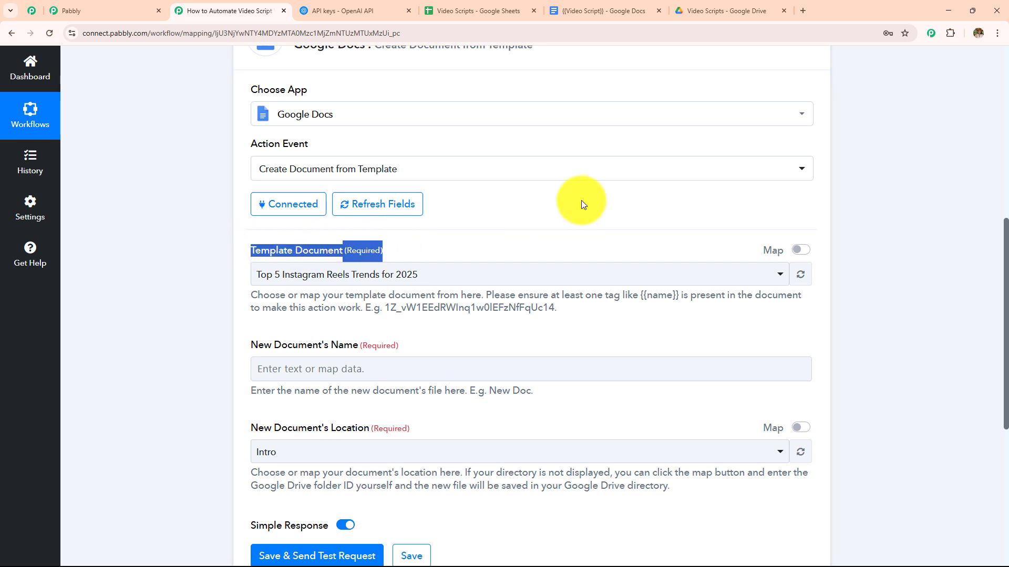
click(604, 14)
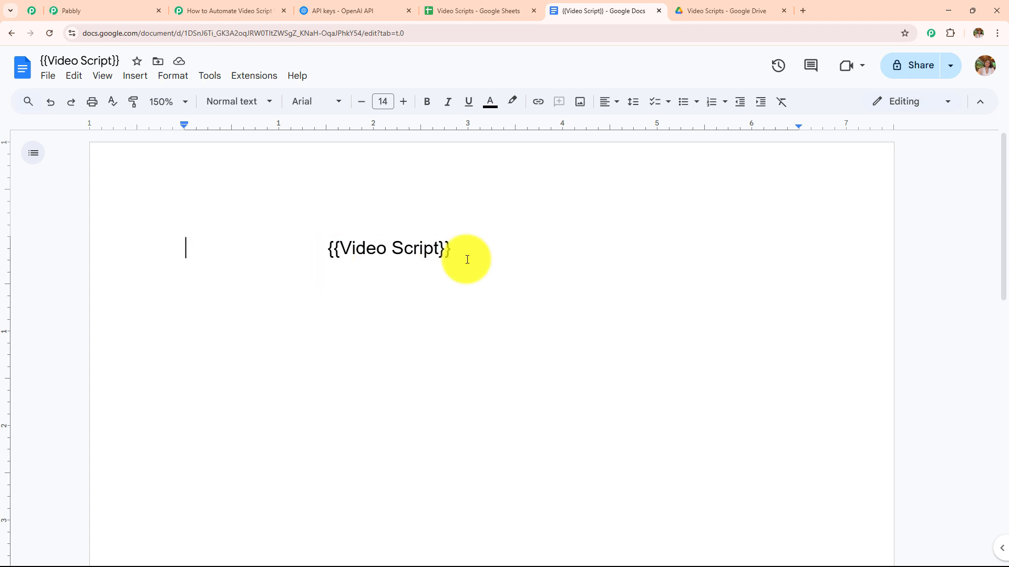
drag(467, 250, 292, 253)
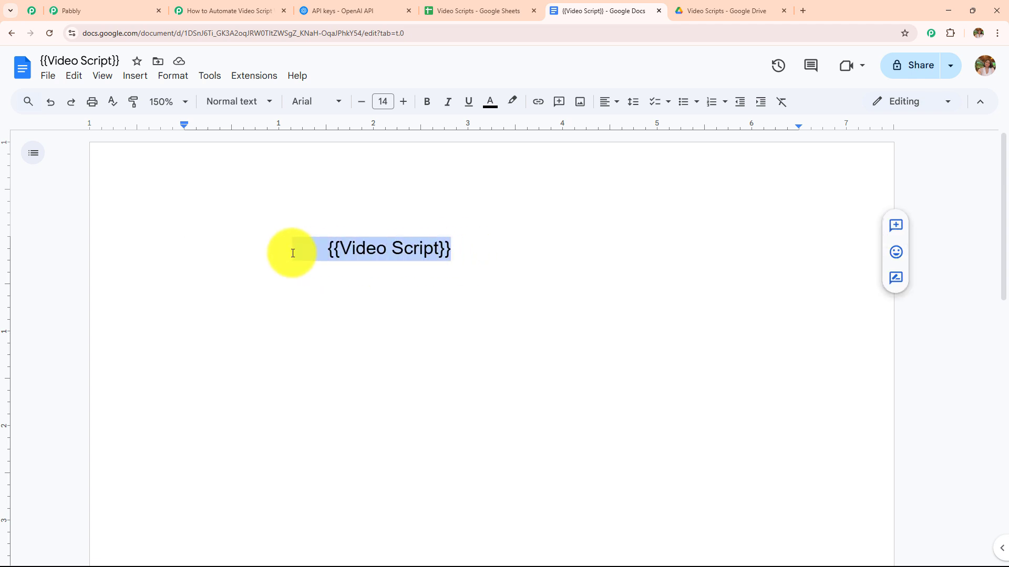
drag(451, 250, 318, 246)
click(562, 286)
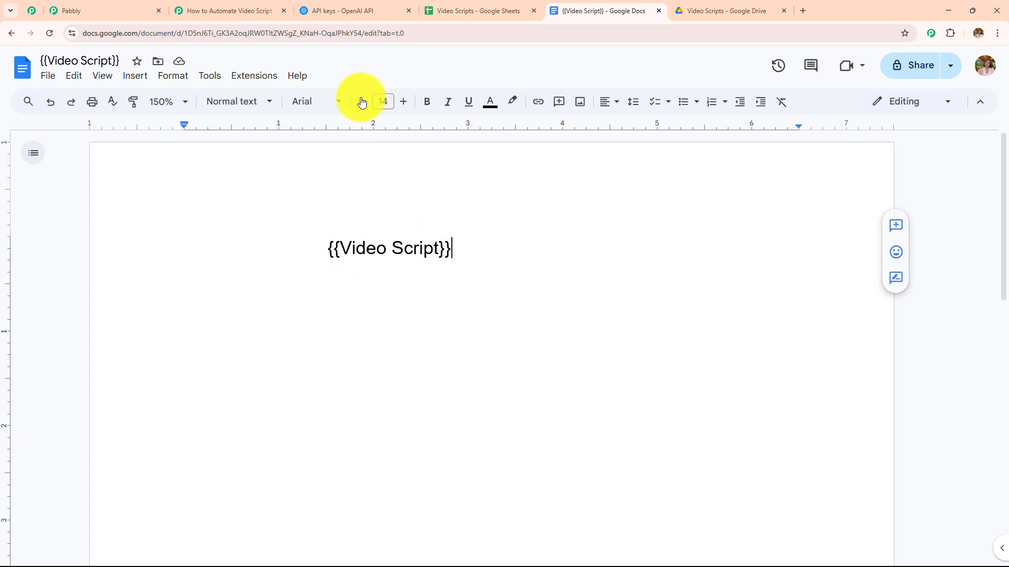
click(226, 11)
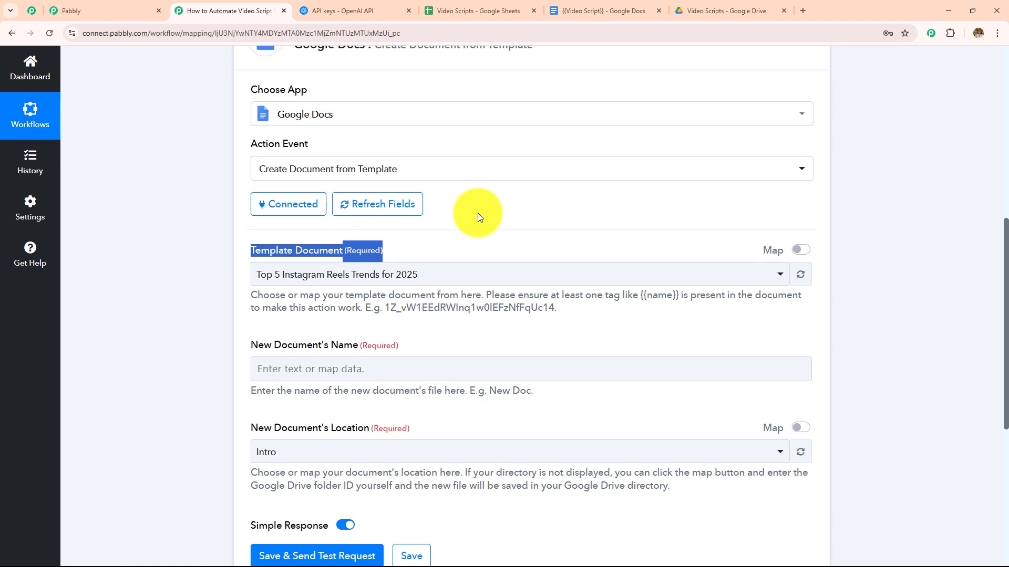
Choose {{Video Script}} as the template document and map the Google Sheets Video Title as the new document's name
click(460, 274)
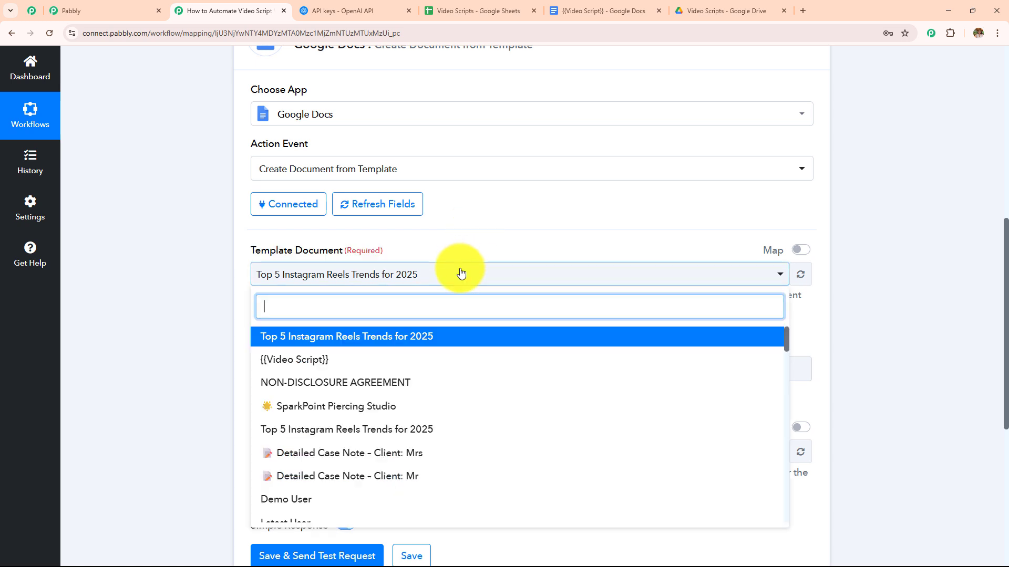
click(286, 359)
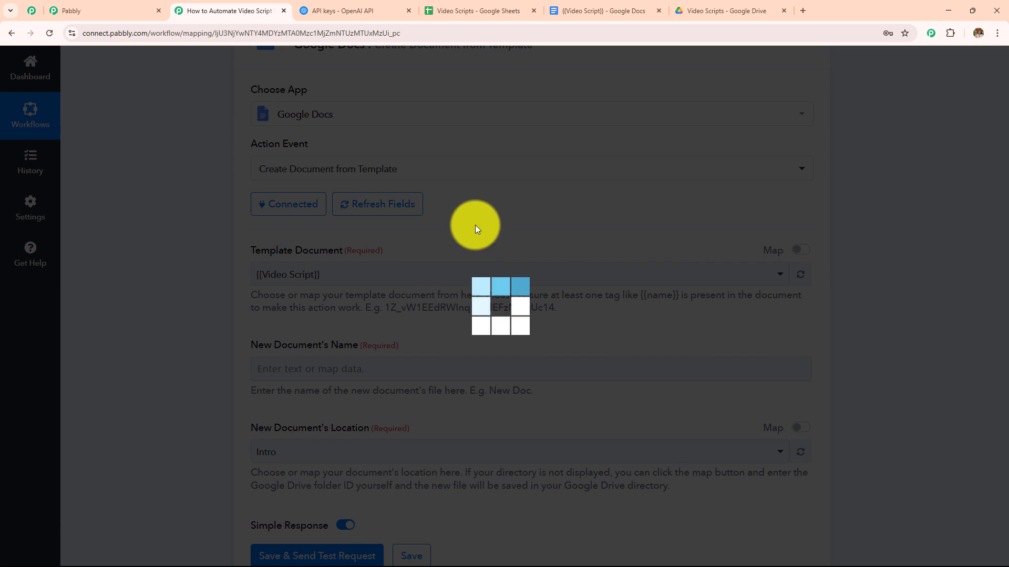
scroll(468, 221, down, 3)
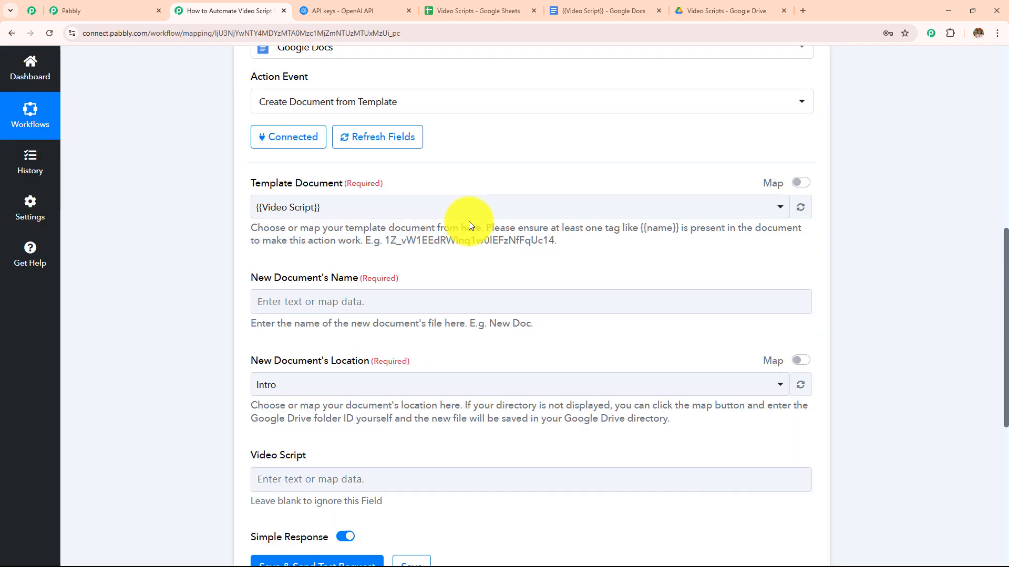
click(294, 209)
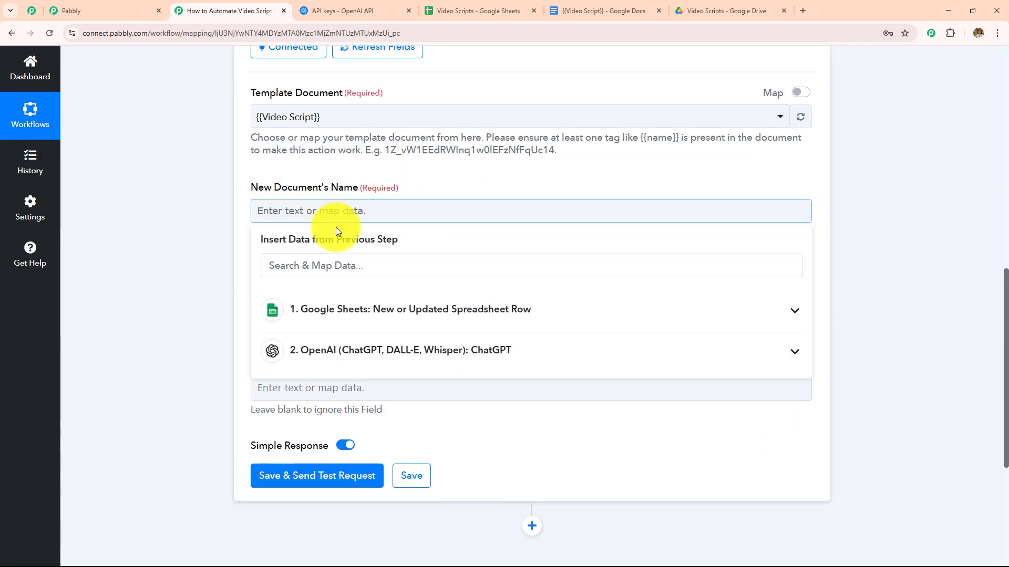
click(336, 314)
scroll(402, 222, down, 2)
click(401, 241)
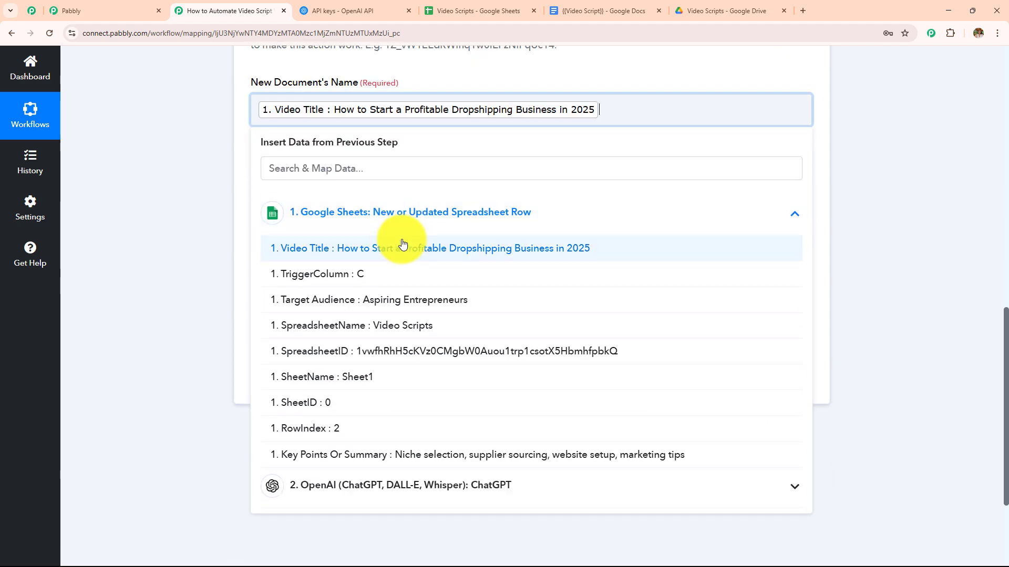
click(219, 160)
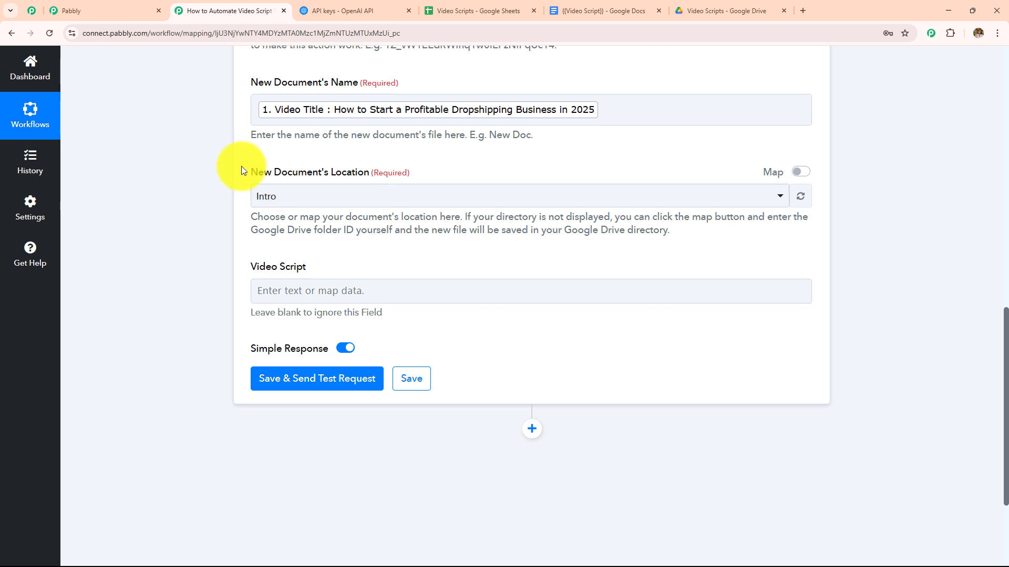
Check the target folder in Google Drive and set the new document's location to Video Scripts
triple_click(574, 162)
click(720, 12)
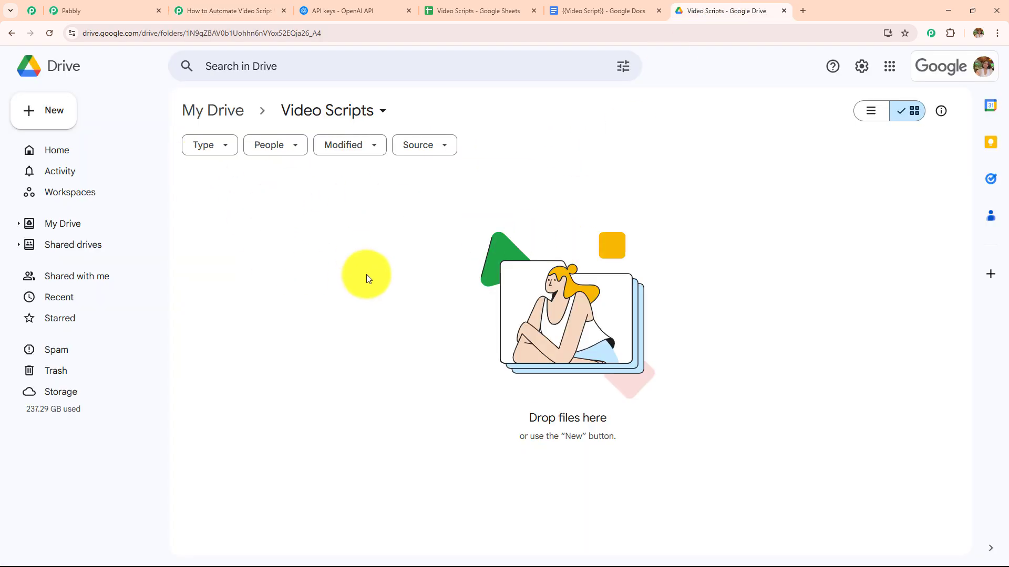
click(230, 10)
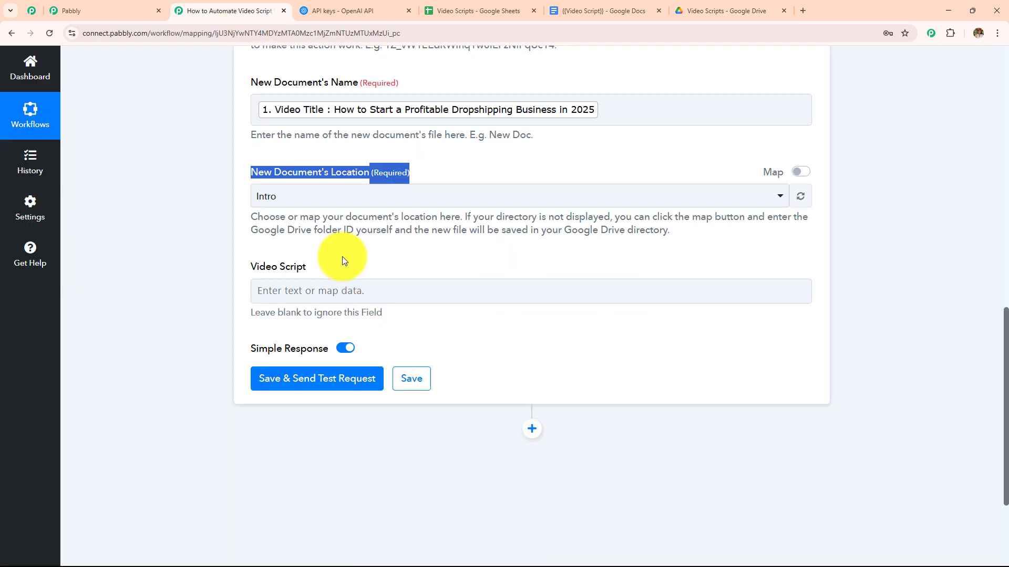
click(327, 206)
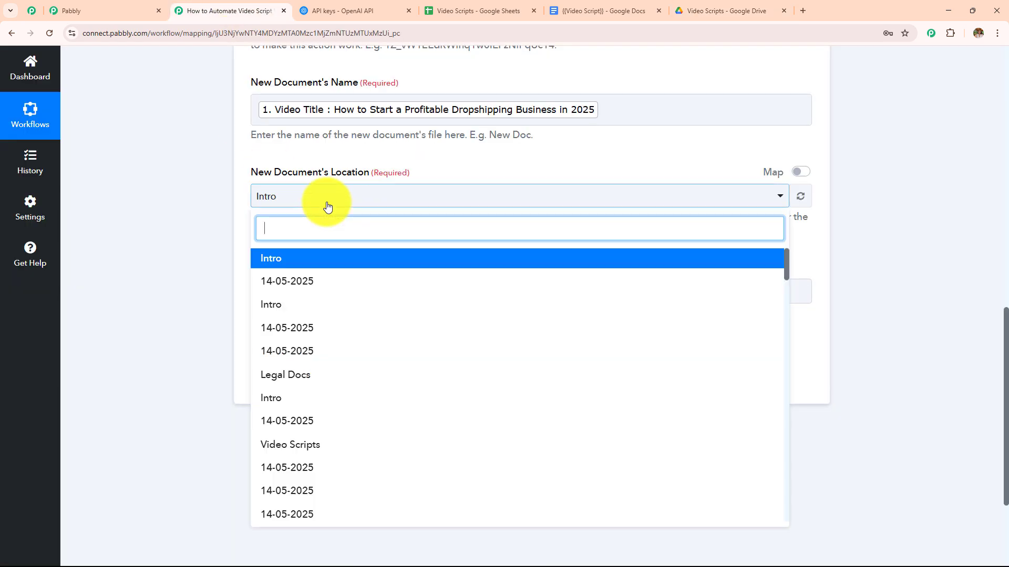
click(328, 450)
Map ChatGPT's Choices 0 Message Content to the Video Script field and review the mapped fields
click(339, 293)
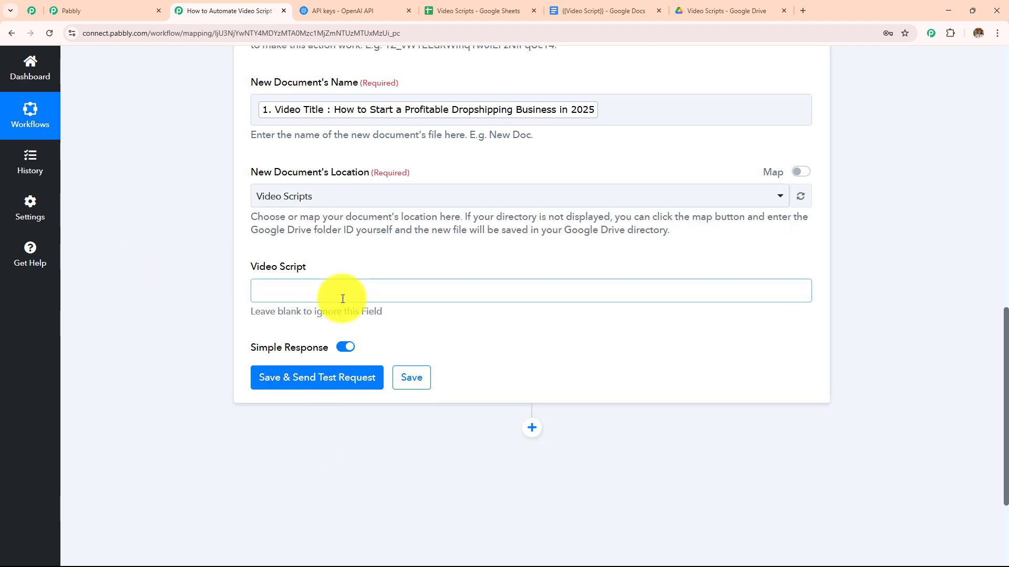
scroll(491, 300, down, 2)
click(484, 323)
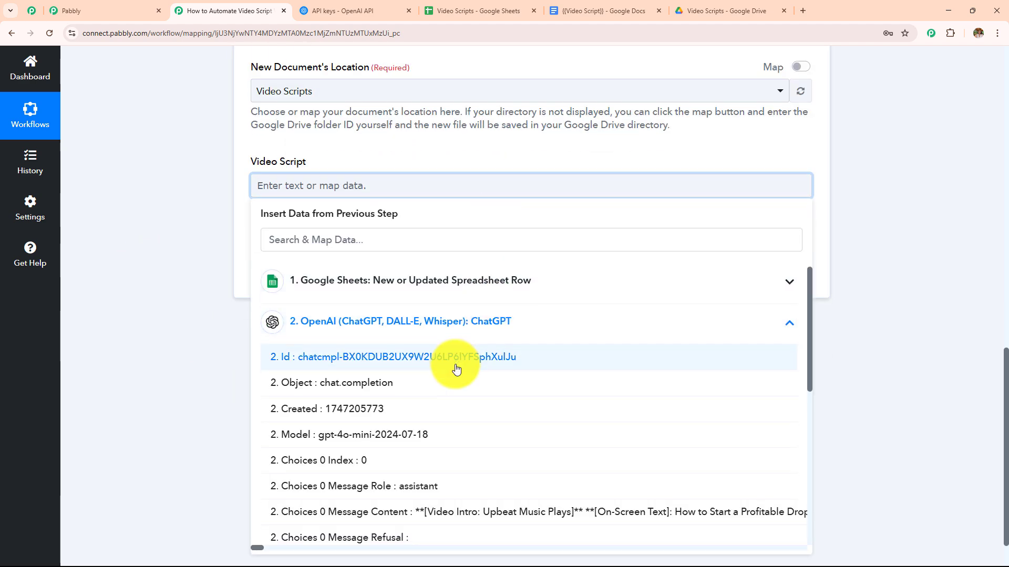
scroll(452, 367, down, 3)
click(455, 369)
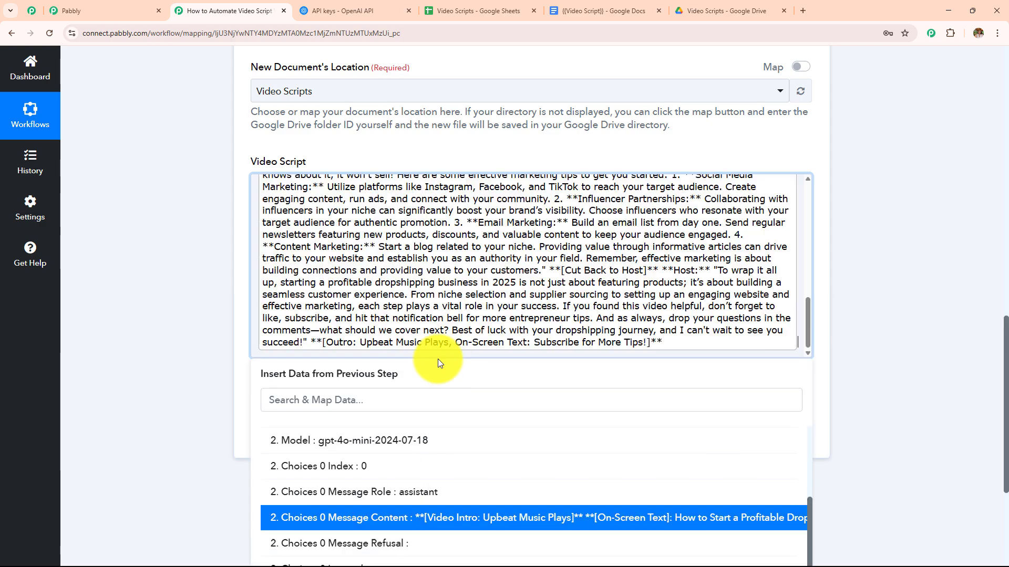
click(204, 264)
scroll(557, 274, up, 5)
scroll(554, 263, up, 7)
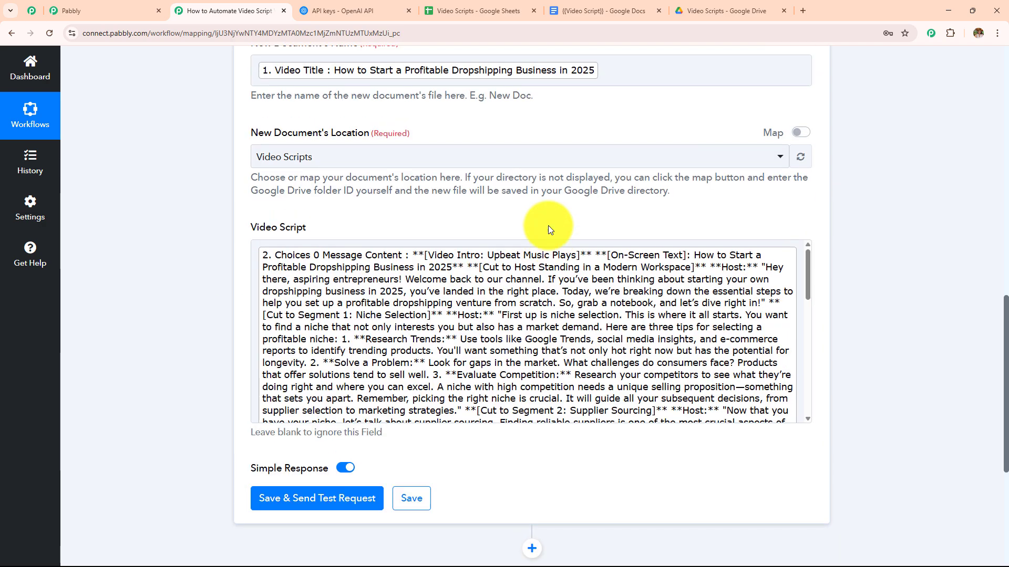
Save the Google Docs action, send a test request and reload the Video Scripts folder in Google Drive
scroll(548, 230, down, 7)
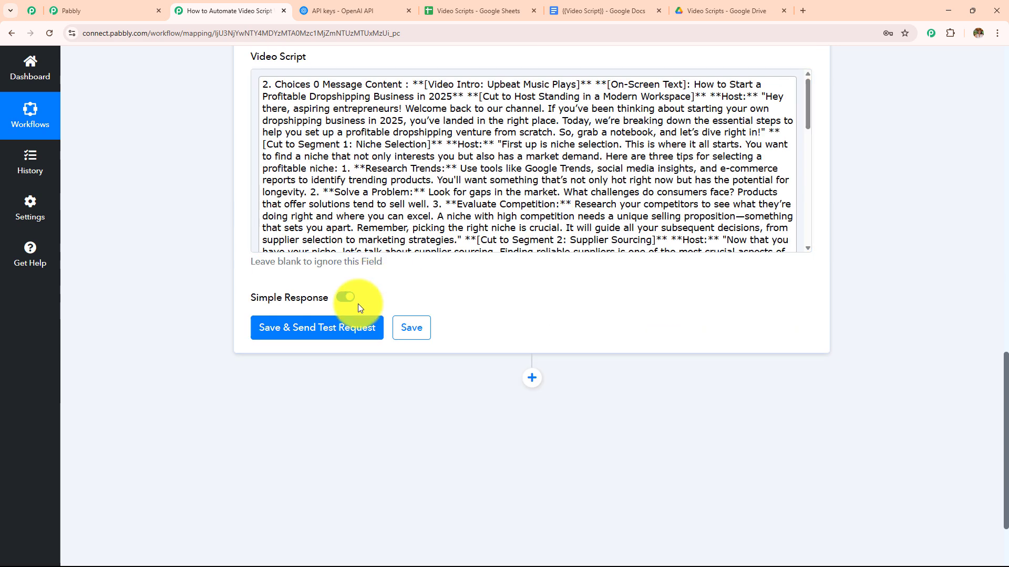
click(342, 330)
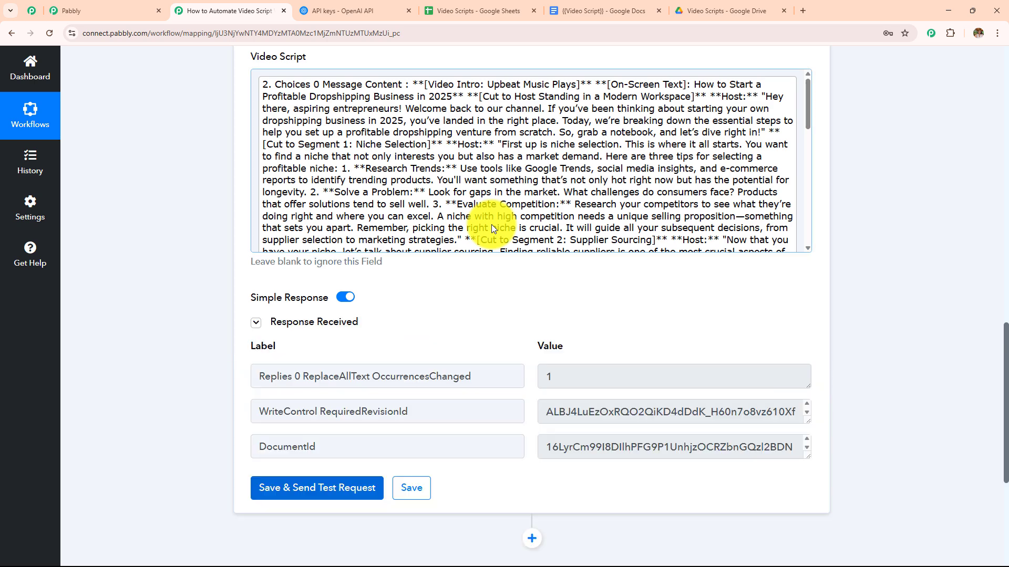
scroll(491, 228, down, 3)
scroll(563, 411, down, 1)
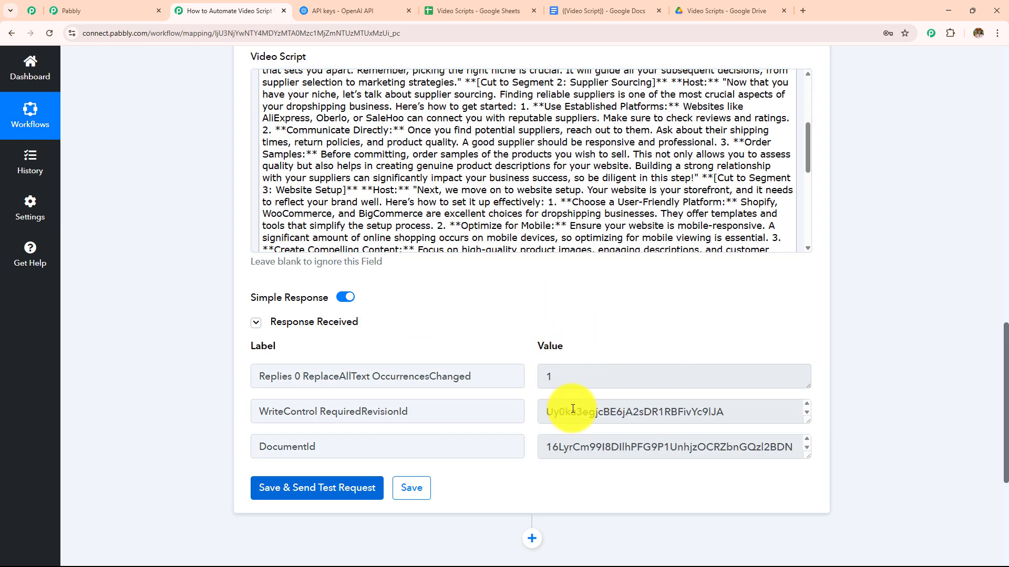
click(736, 11)
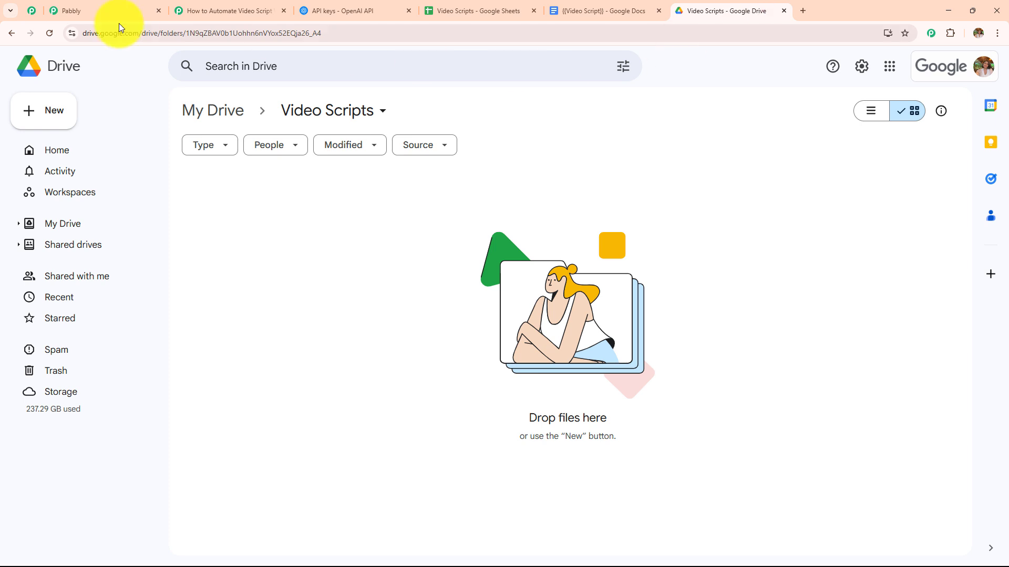
click(49, 33)
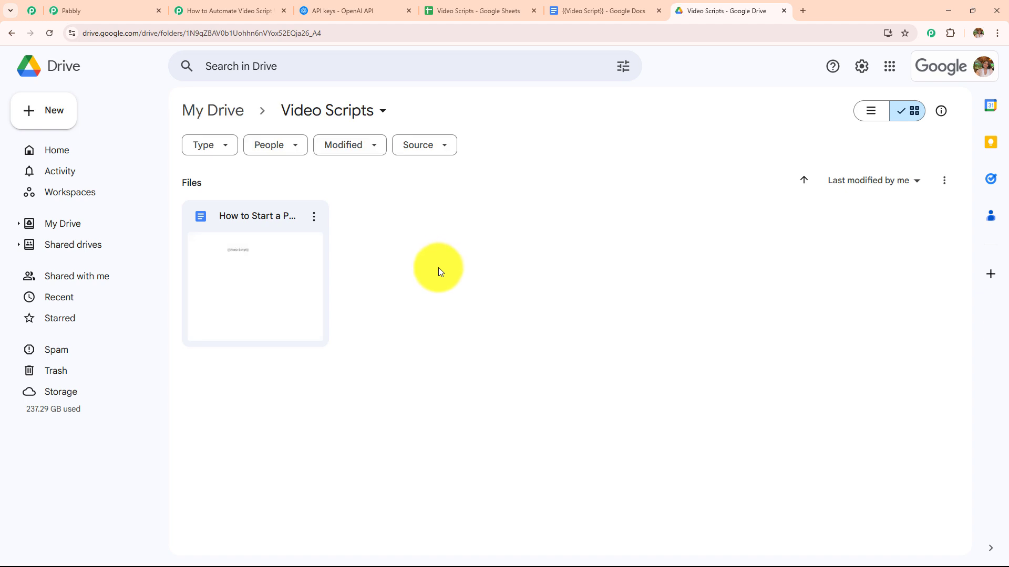
Open the new dropshipping document in the Video Scripts folder, read through its script at 125% zoom and return to the Pabbly Connect workflow
double_click(299, 275)
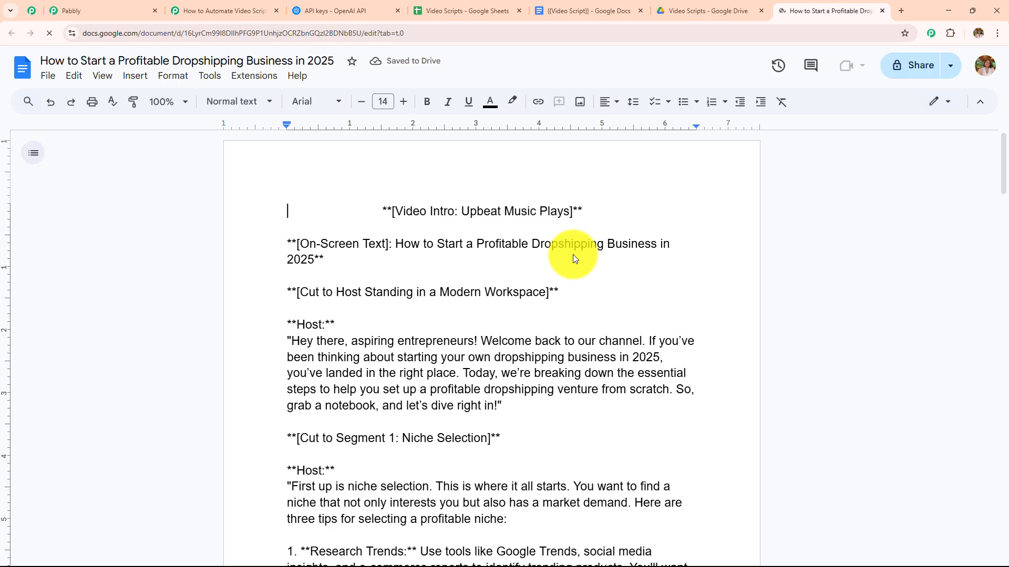
click(187, 104)
click(169, 240)
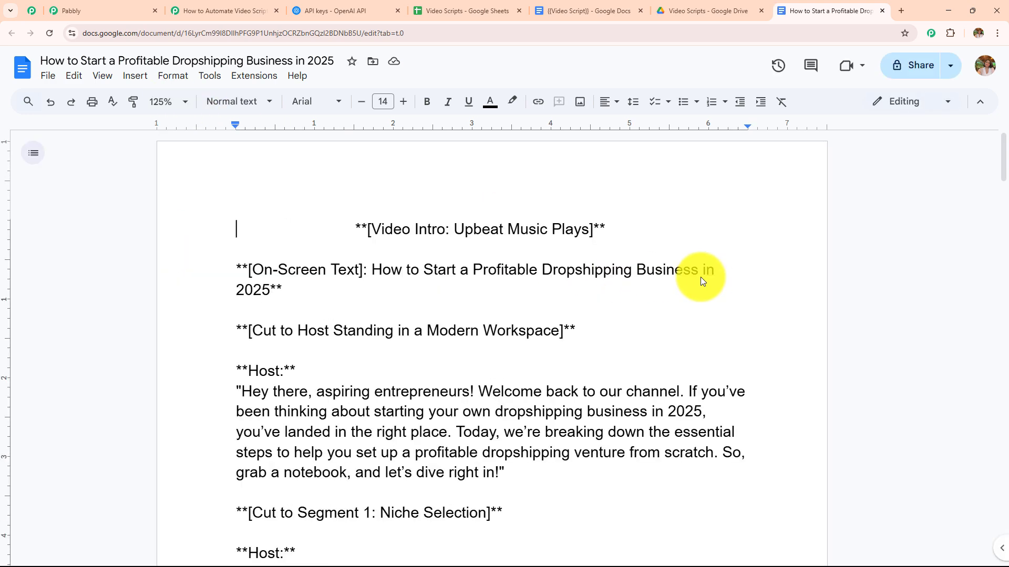
scroll(471, 300, down, 4)
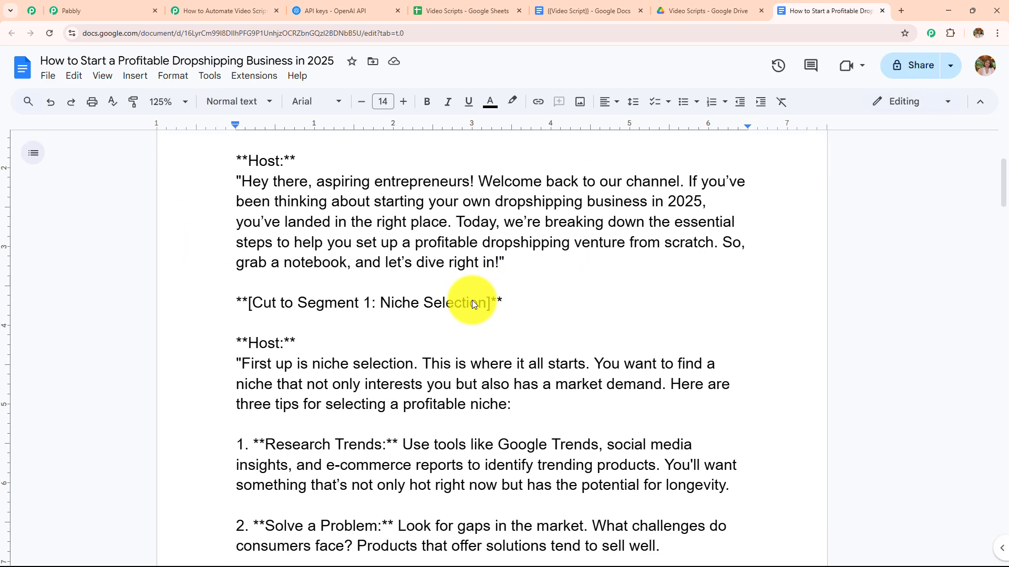
scroll(472, 301, down, 20)
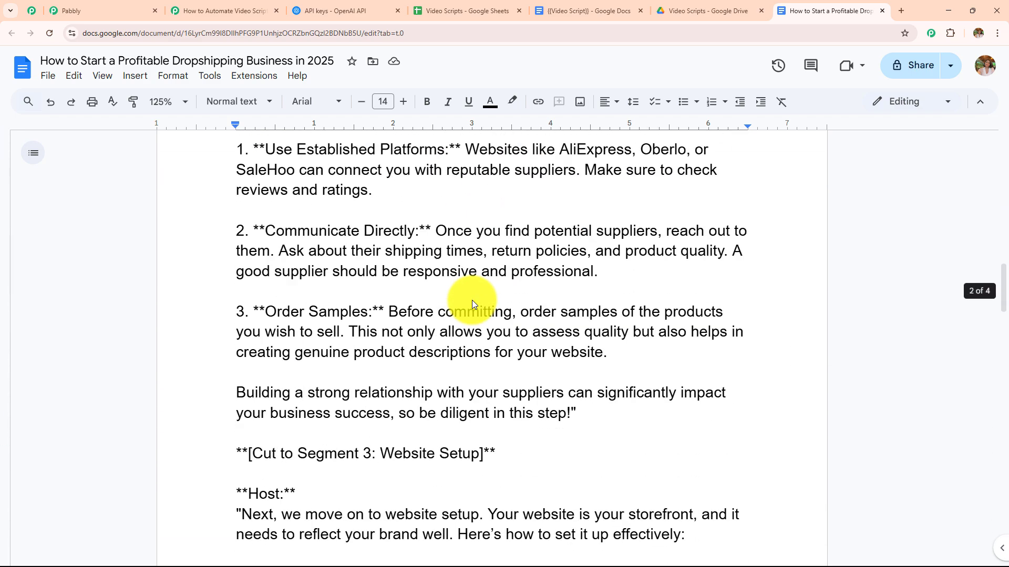
scroll(471, 300, down, 20)
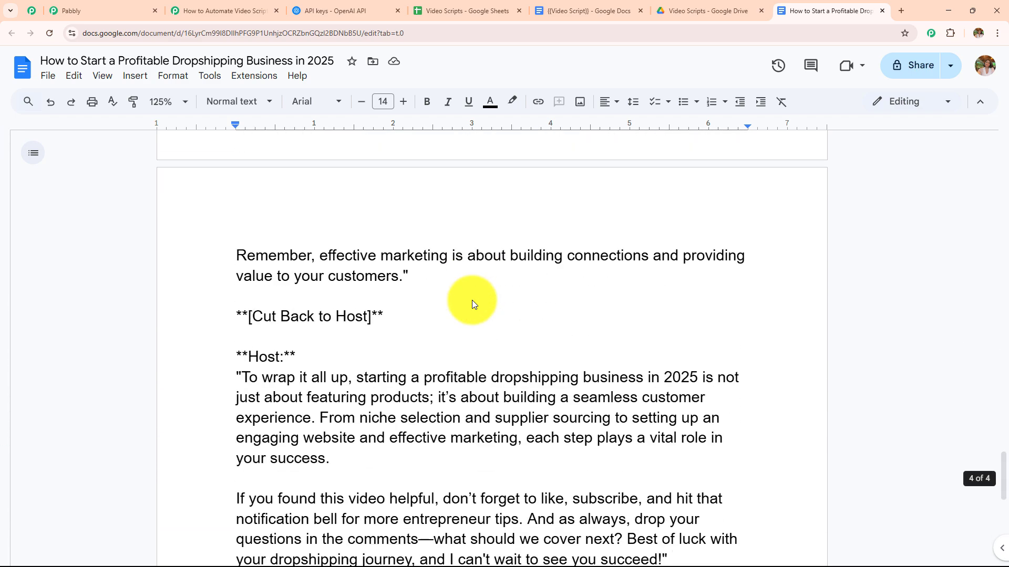
scroll(472, 300, down, 2)
scroll(546, 339, up, 3)
click(179, 8)
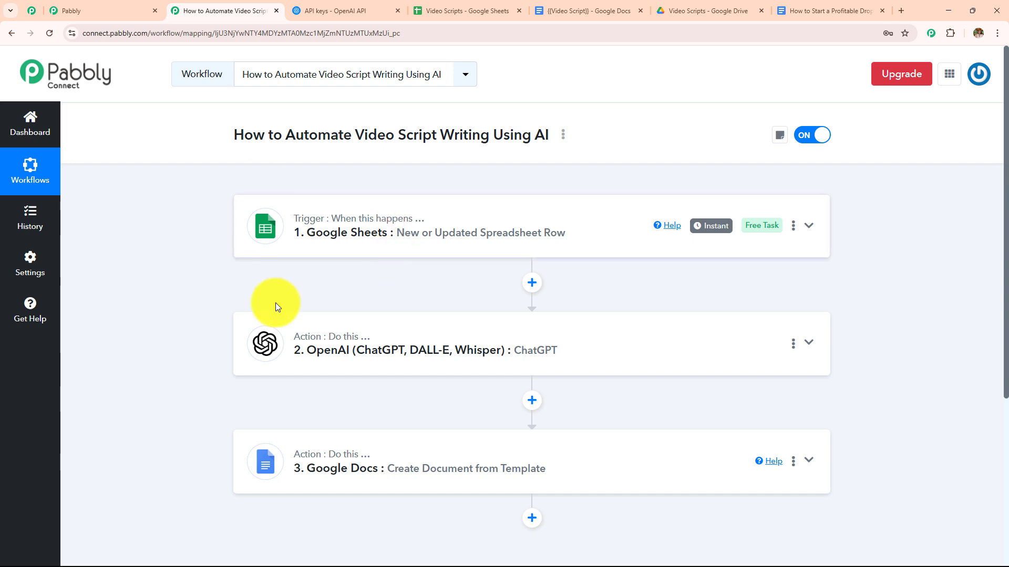